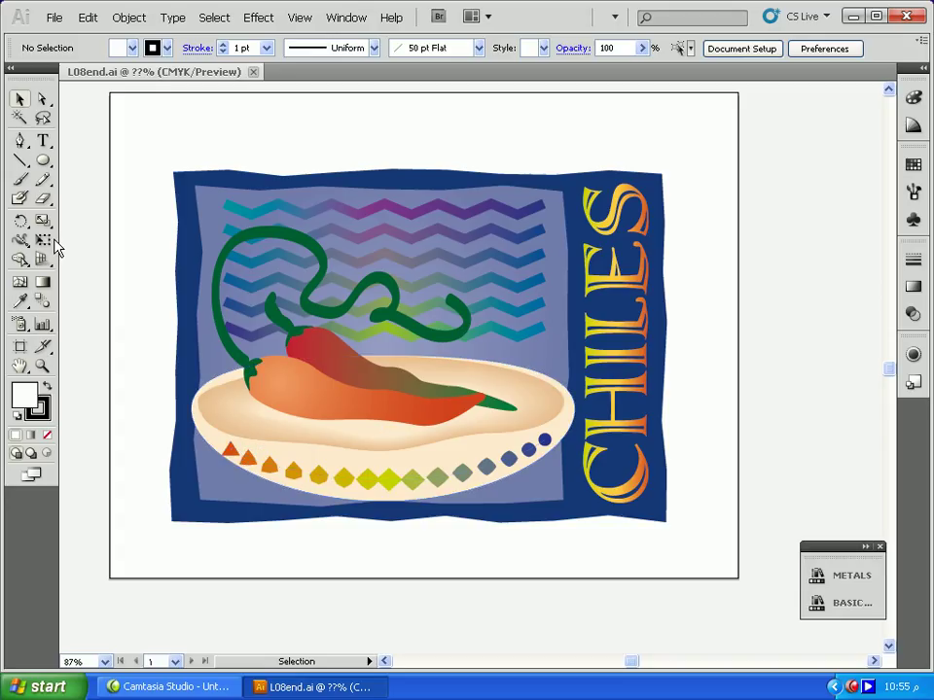
Scale the whole chiles artwork down to about 271 × 173 pt and place it at the upper centre of the artboard
left_click_drag(125, 137, 700, 571)
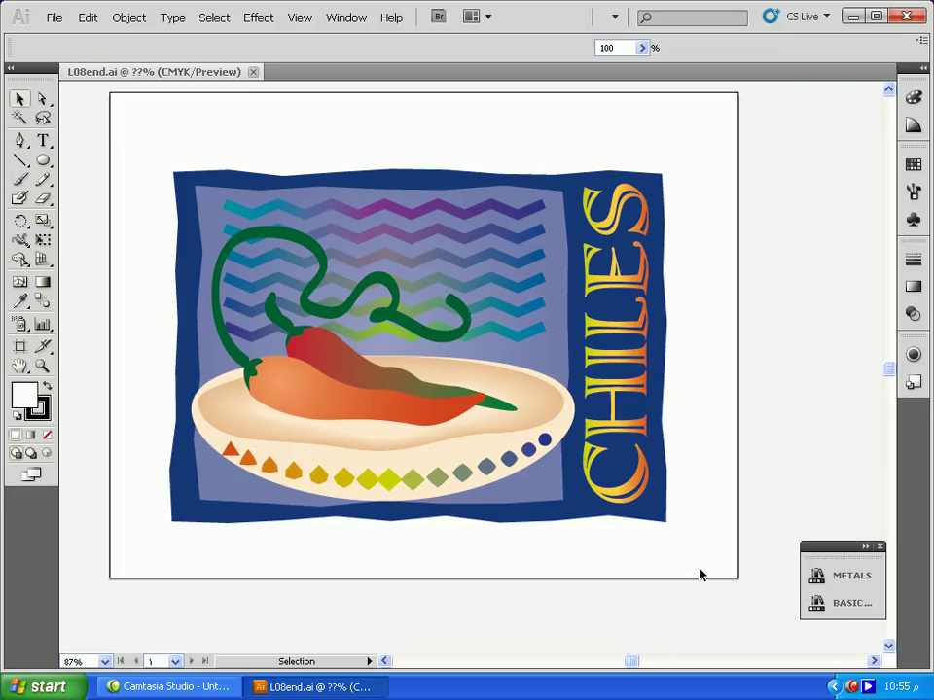
left_click_drag(573, 238, 347, 201)
left_click_drag(451, 156, 156, 352)
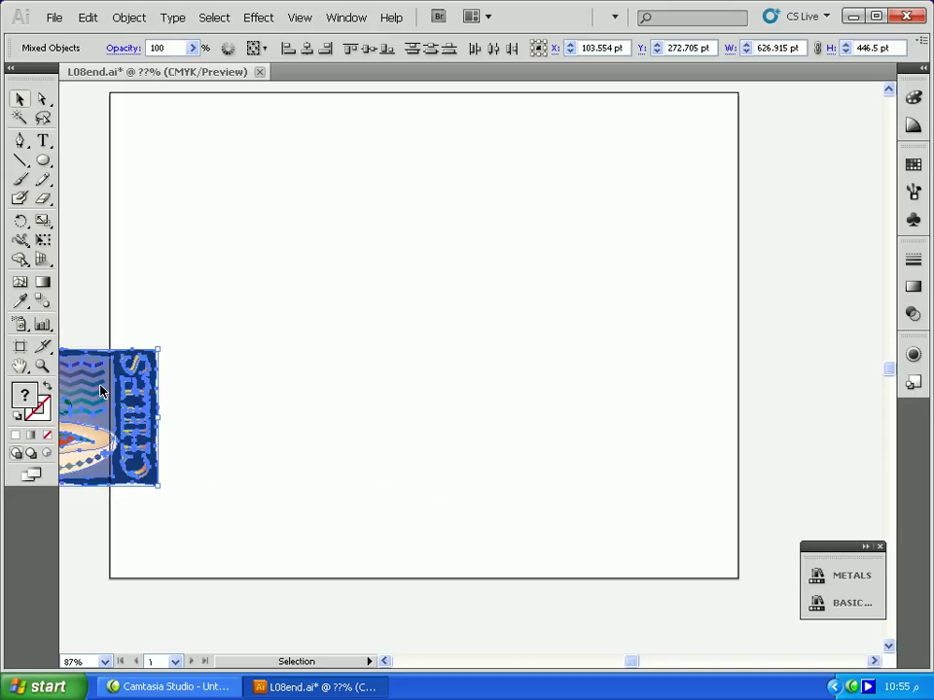
left_click_drag(154, 286, 360, 246)
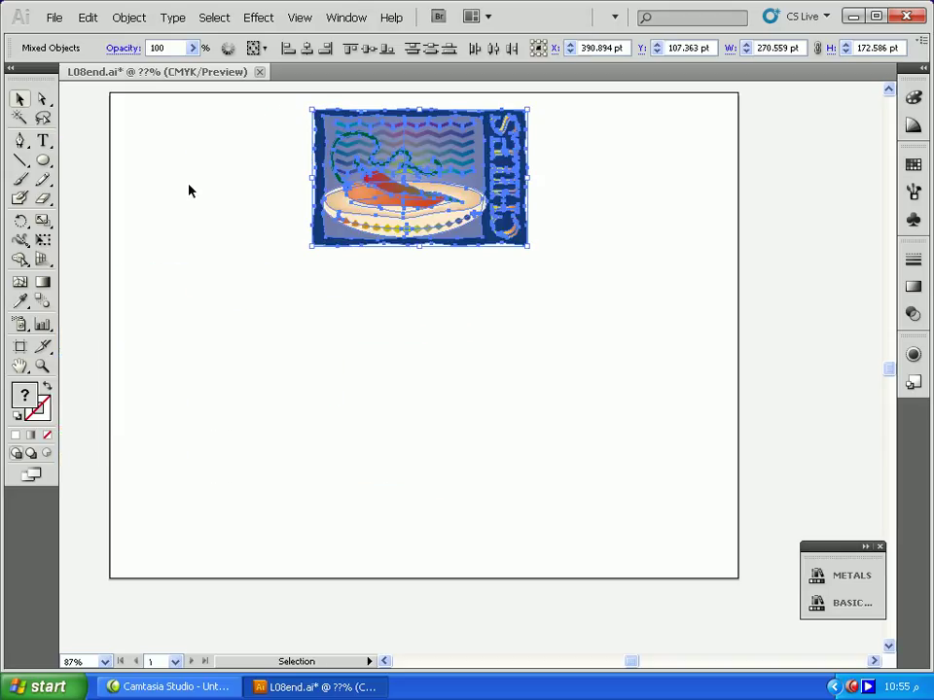
left_click(166, 304)
Draw a wide rectangle across the artboard below the chiles artwork and give it a linear gradient fill
left_click_drag(43, 163, 76, 162)
left_click_drag(142, 297, 655, 554)
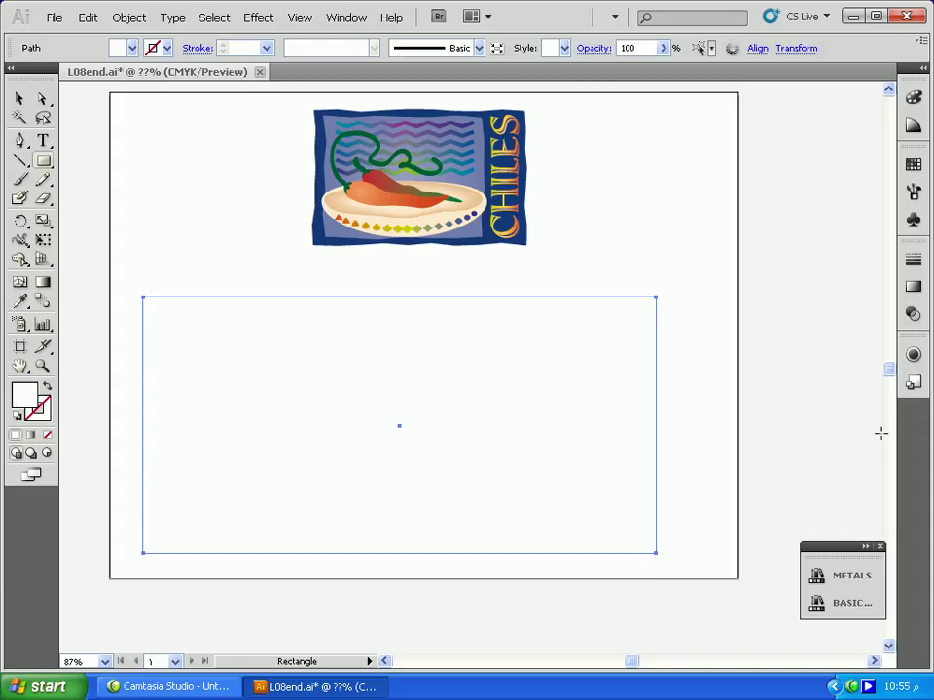
left_click(912, 287)
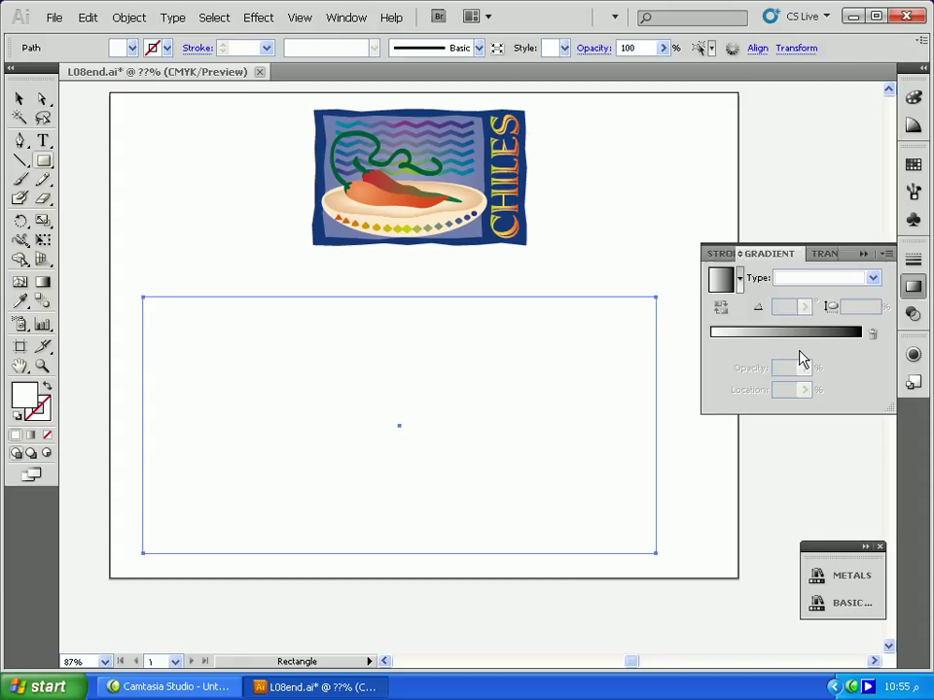
left_click(735, 344)
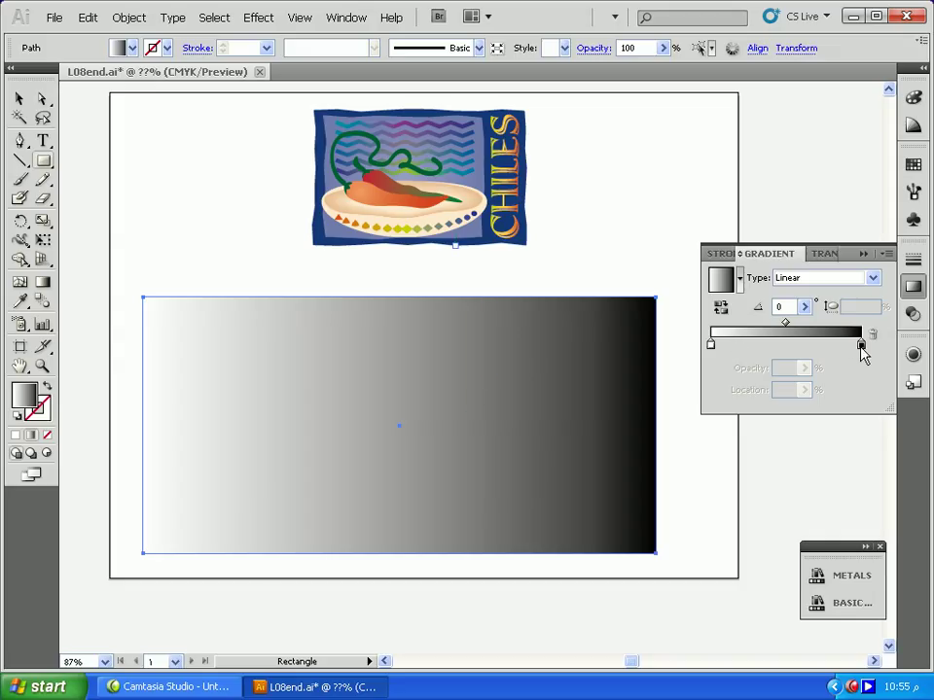
Colour the rectangle's gradient from dark blue at the start stop to purple at the end stop
left_click(860, 348)
double_click(860, 346)
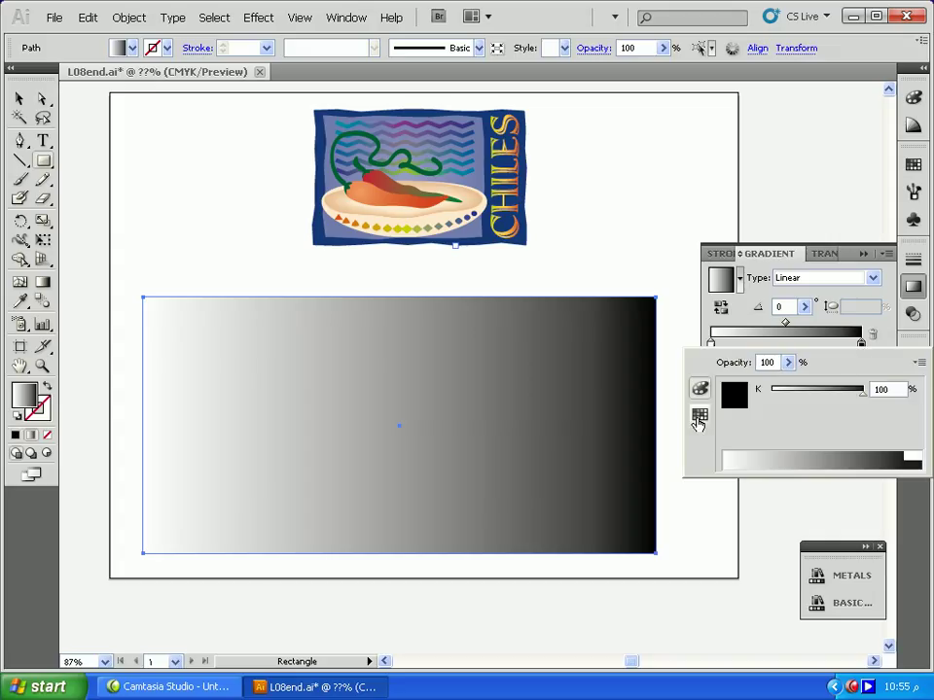
left_click(700, 415)
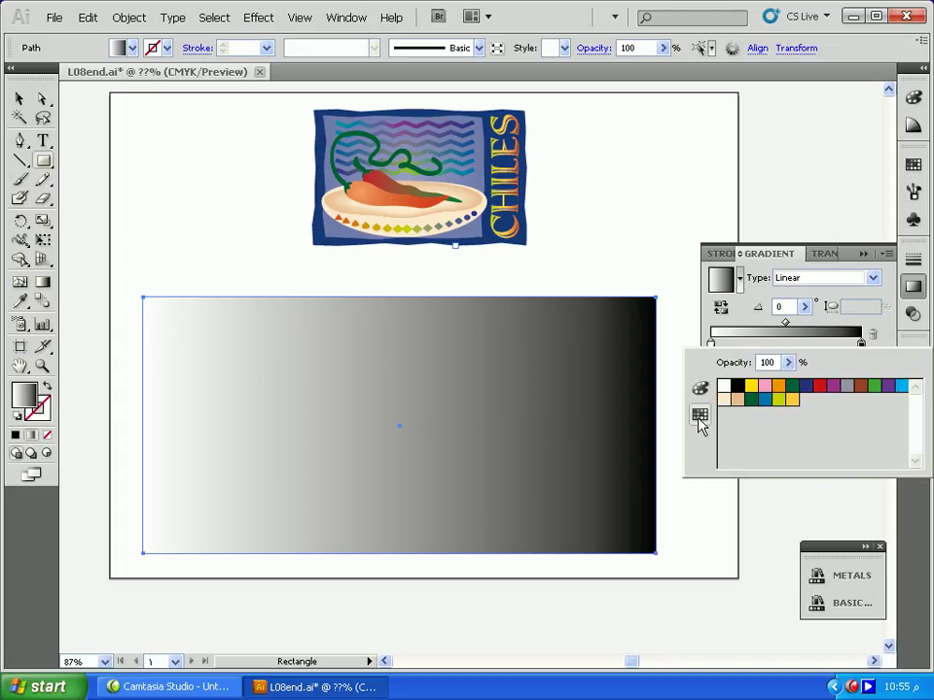
left_click(888, 388)
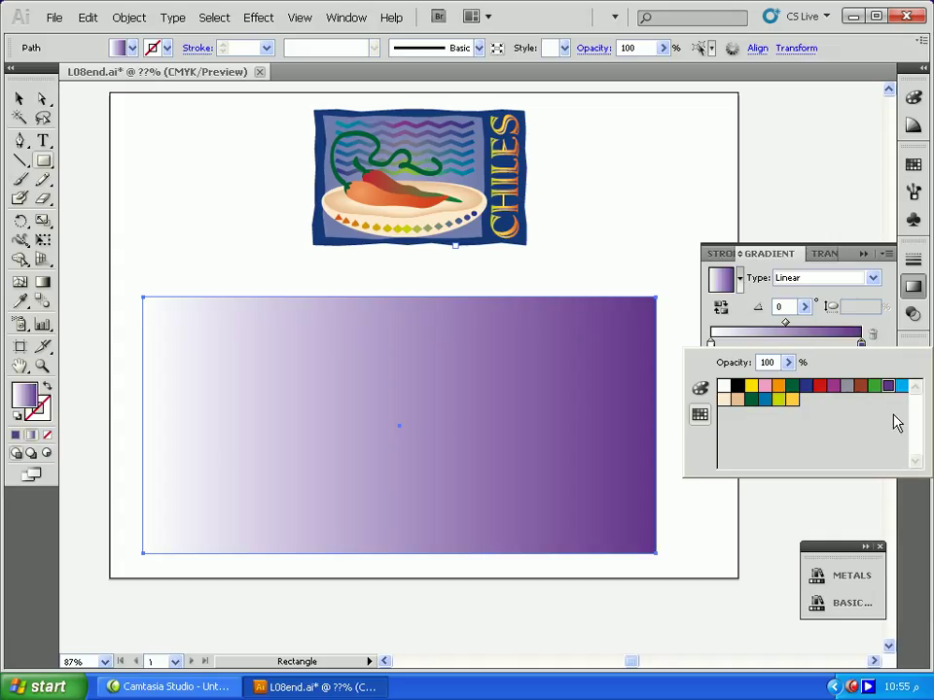
left_click(710, 345)
double_click(711, 346)
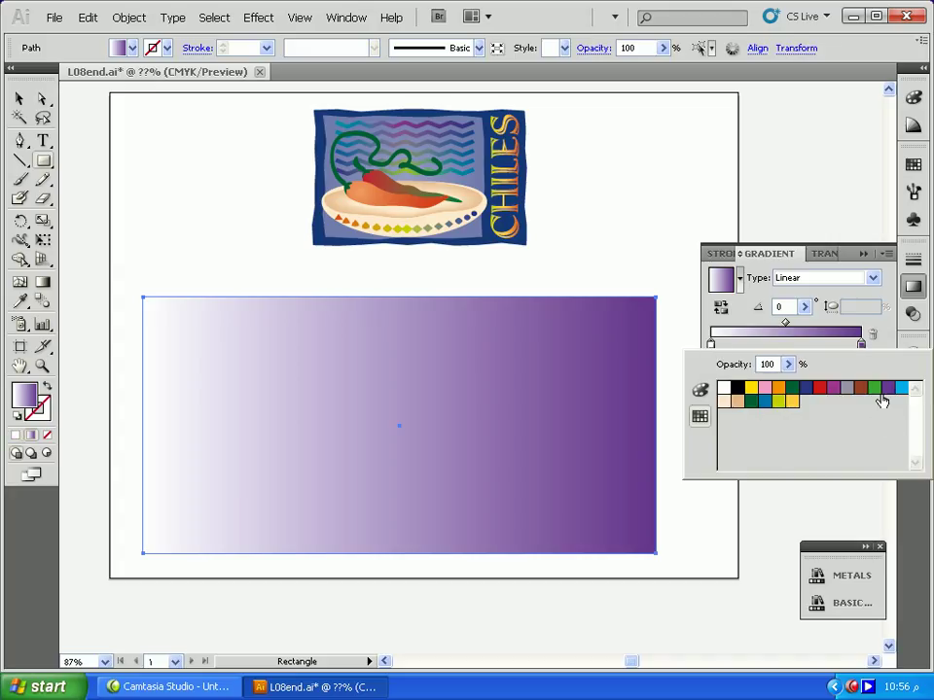
left_click(804, 390)
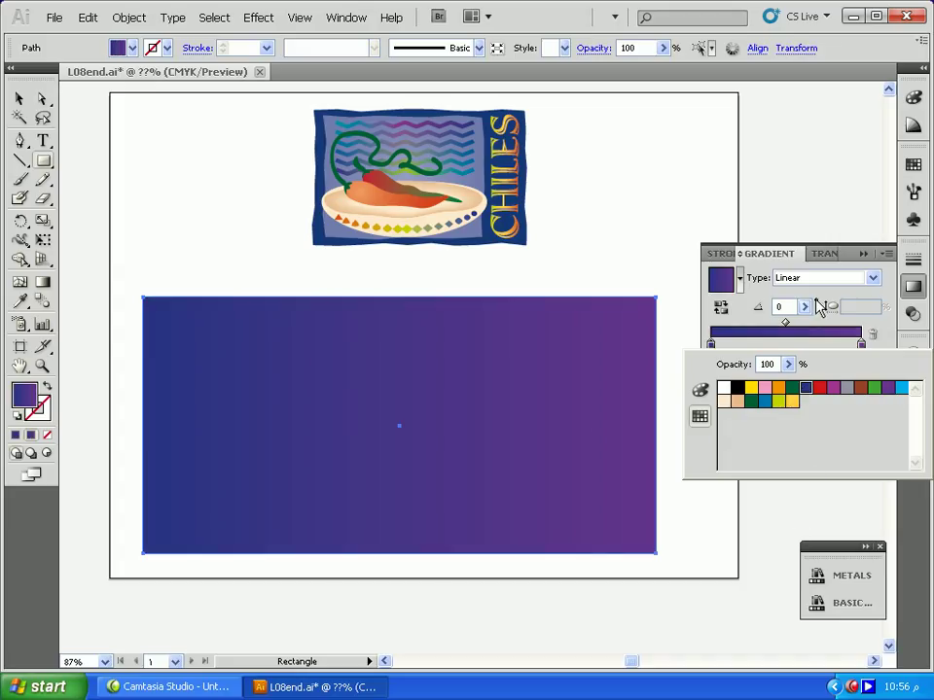
left_click(863, 256)
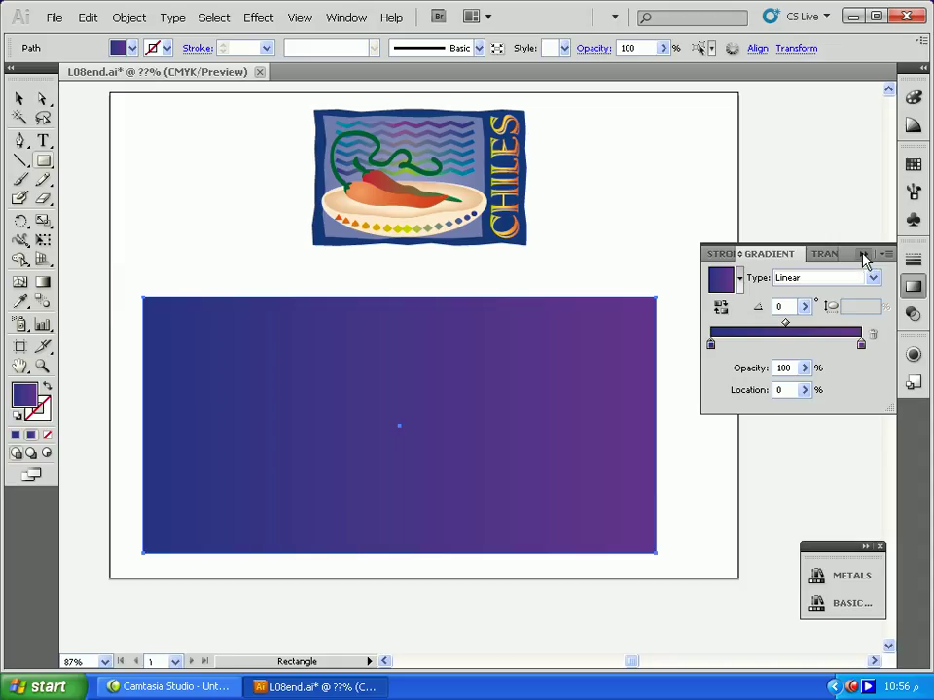
left_click(863, 255)
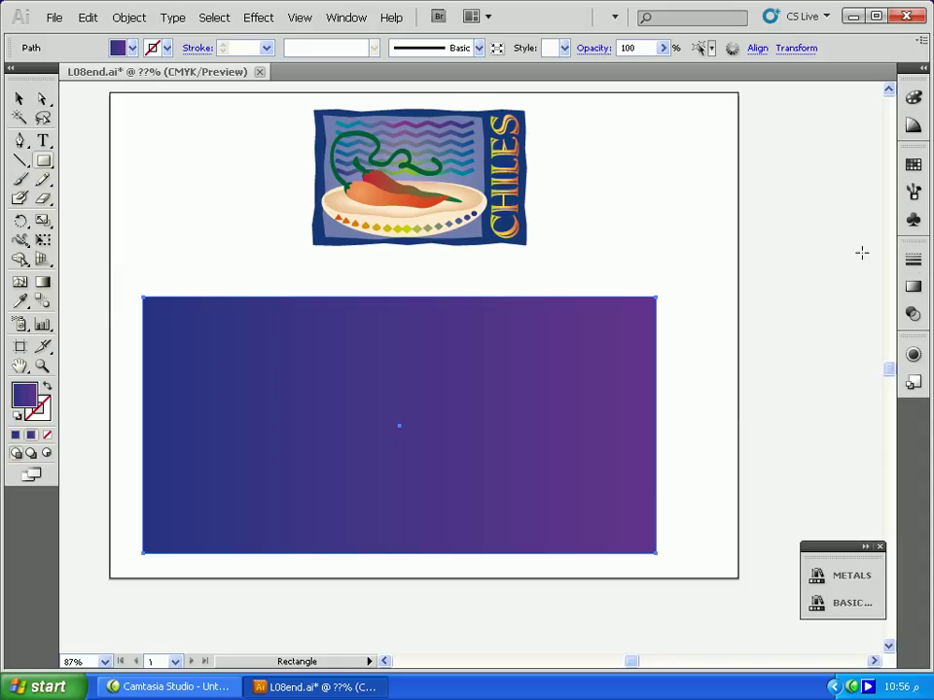
Start a previewed Roughen effect on the gradient rectangle with smooth points, relative size 3% and detail 1/in
left_click(248, 18)
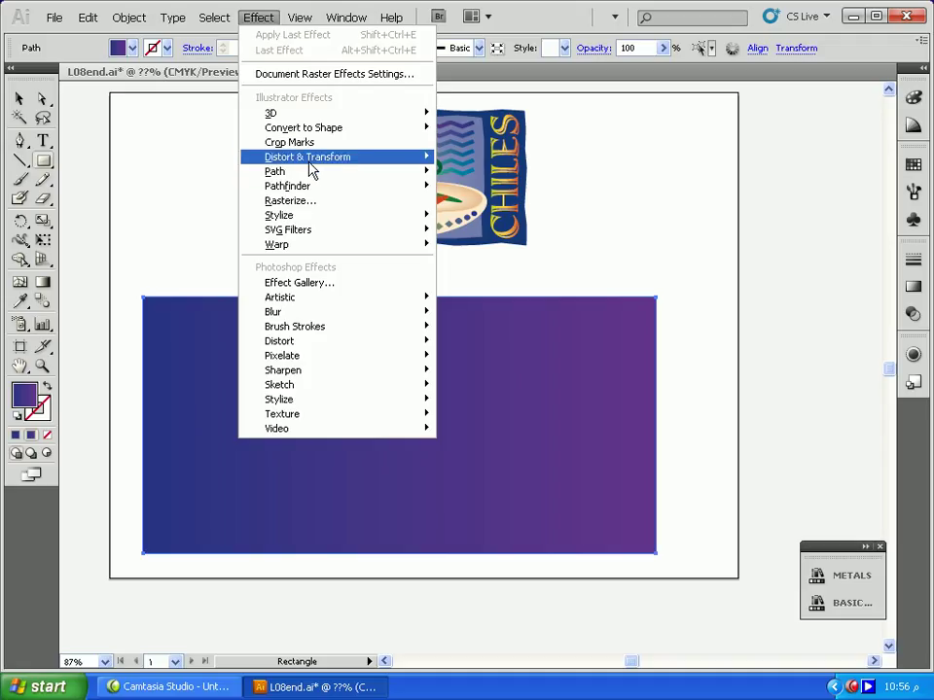
mouse_move(319, 161)
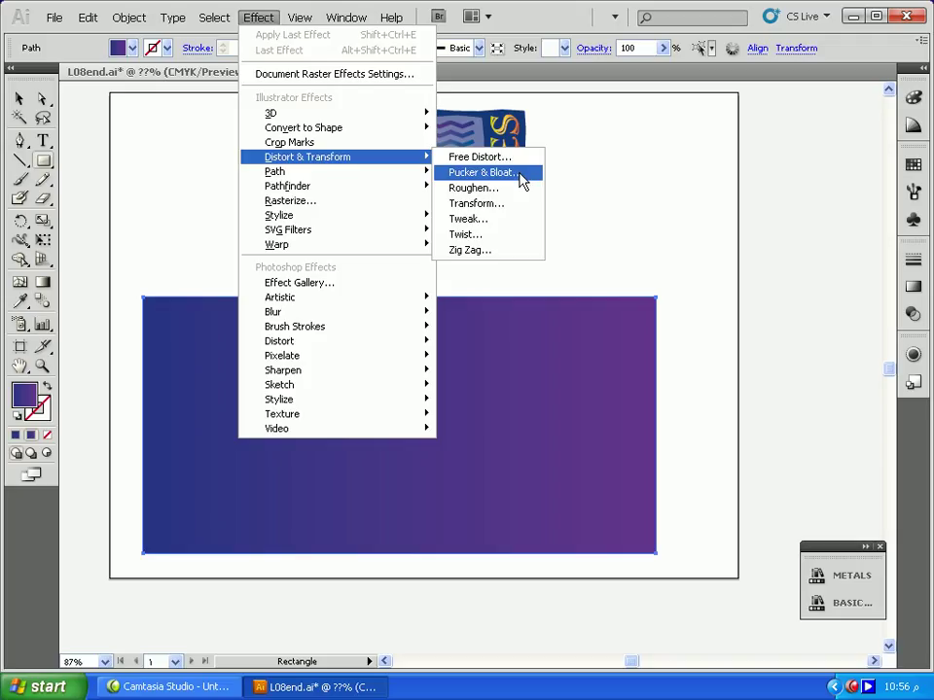
left_click(495, 190)
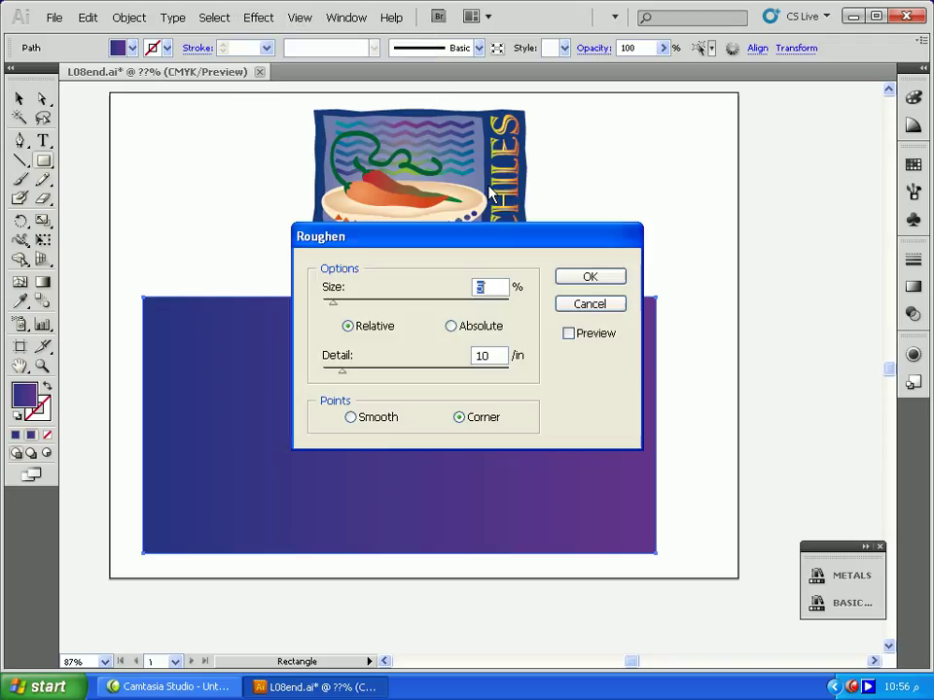
left_click(570, 335)
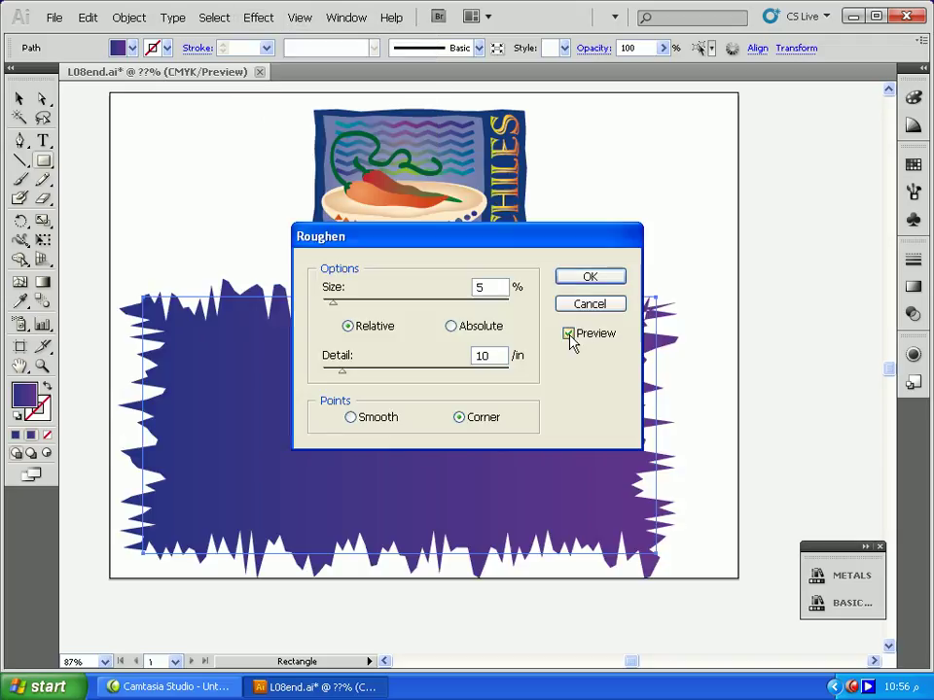
left_click_drag(541, 235, 662, 162)
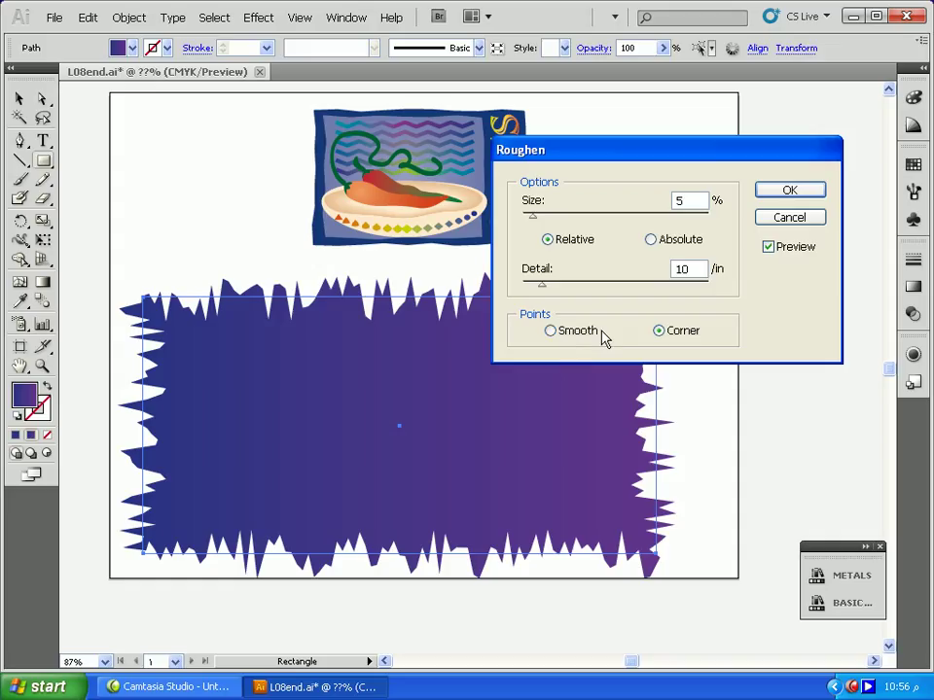
left_click(550, 330)
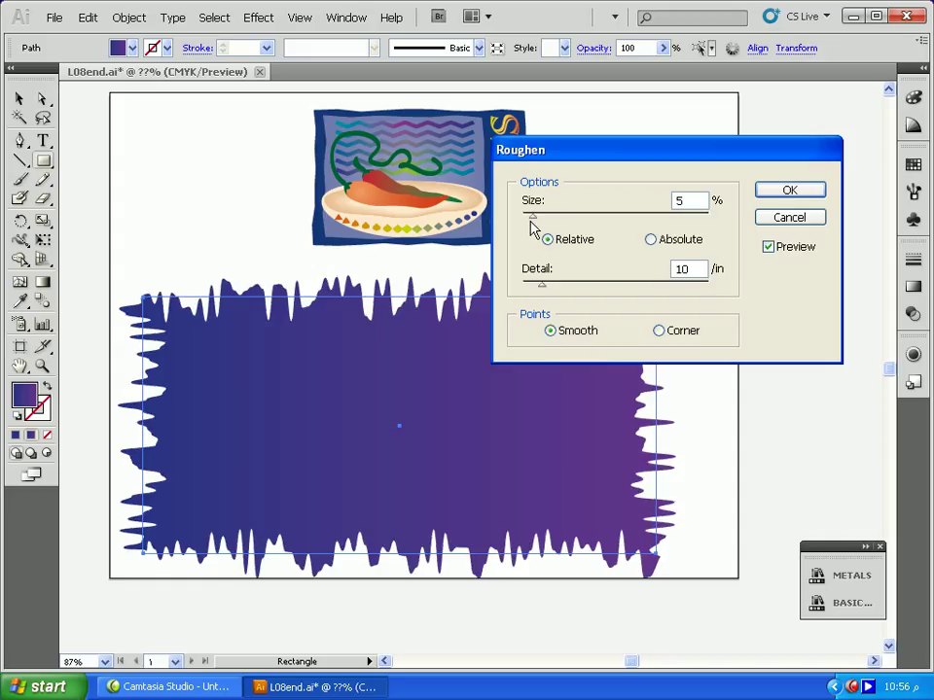
left_click_drag(533, 222, 531, 223)
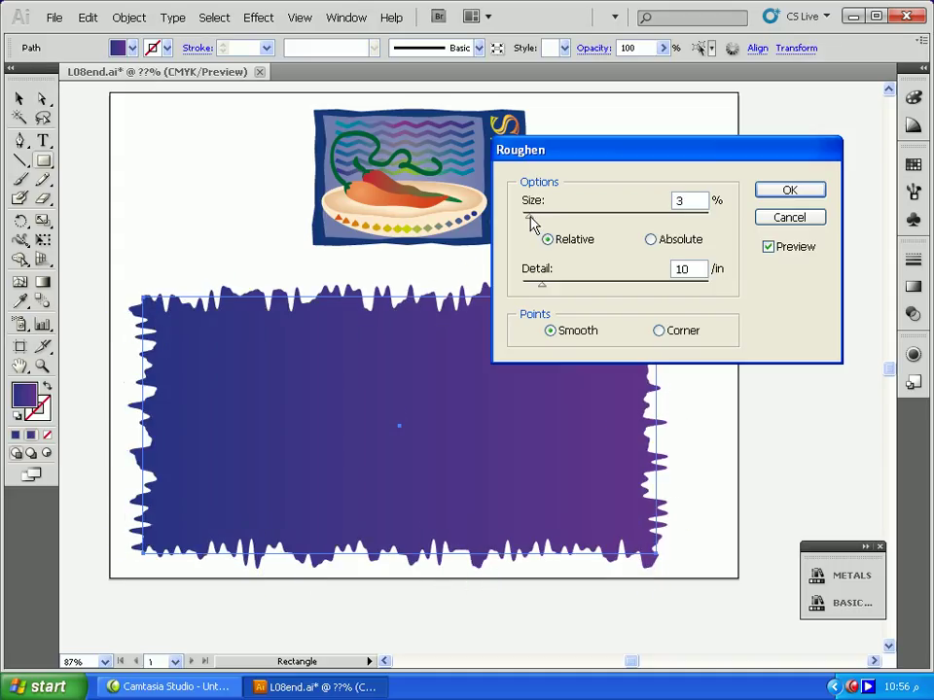
left_click_drag(541, 293, 526, 292)
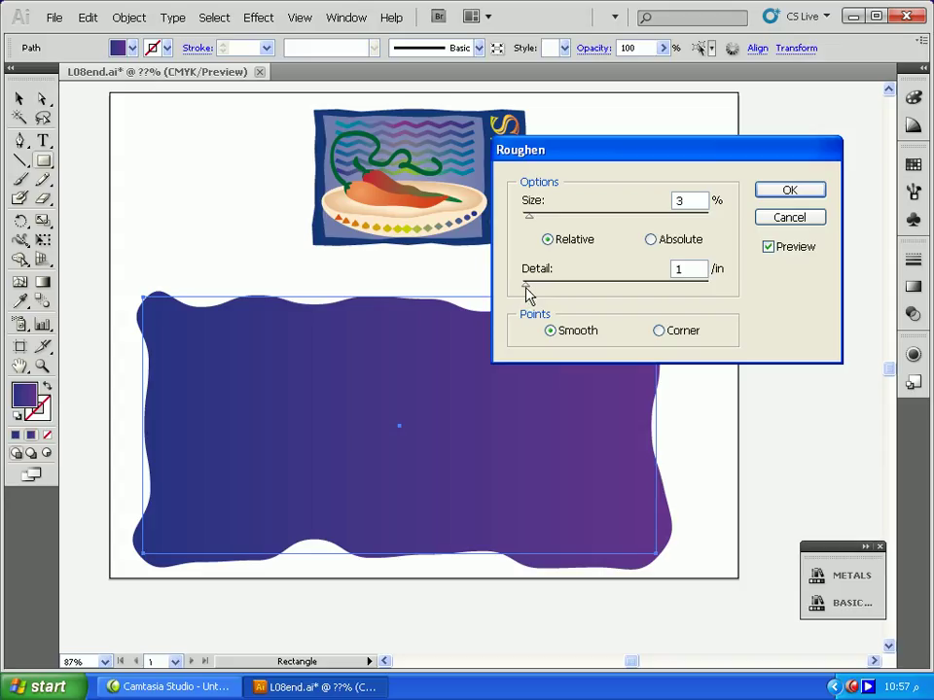
Change the Roughen effect to size 2% with corner points and apply it to the rectangle
left_click_drag(671, 148, 714, 113)
left_click(571, 179)
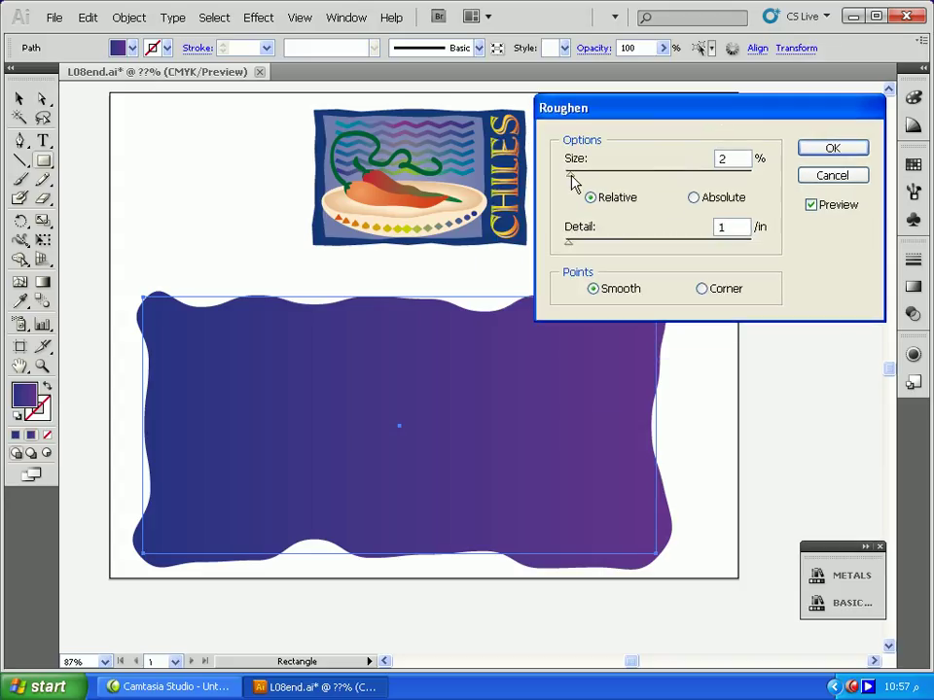
left_click_drag(571, 179, 569, 179)
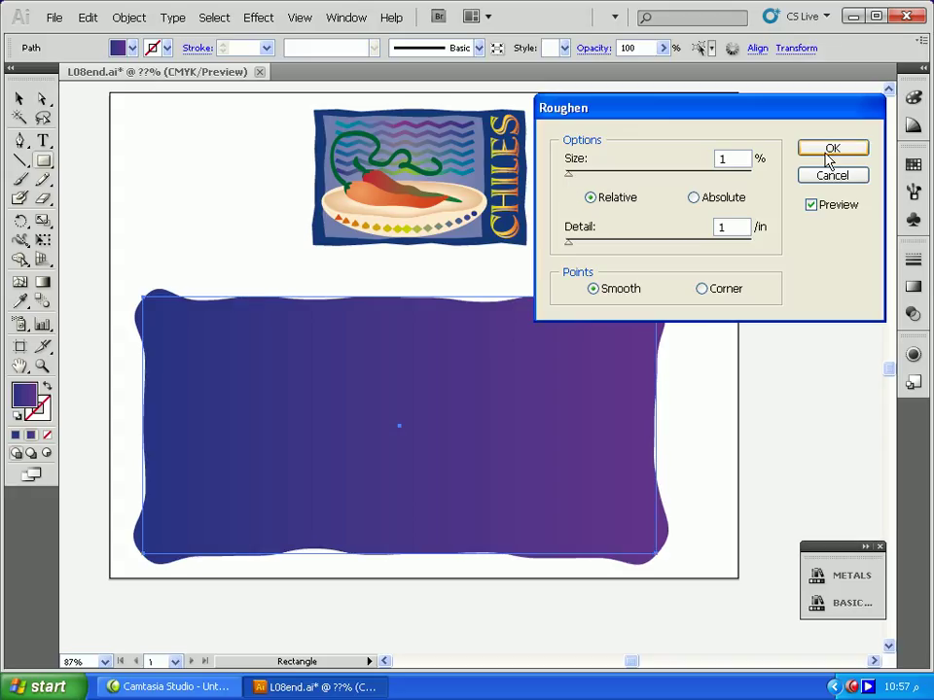
left_click(719, 292)
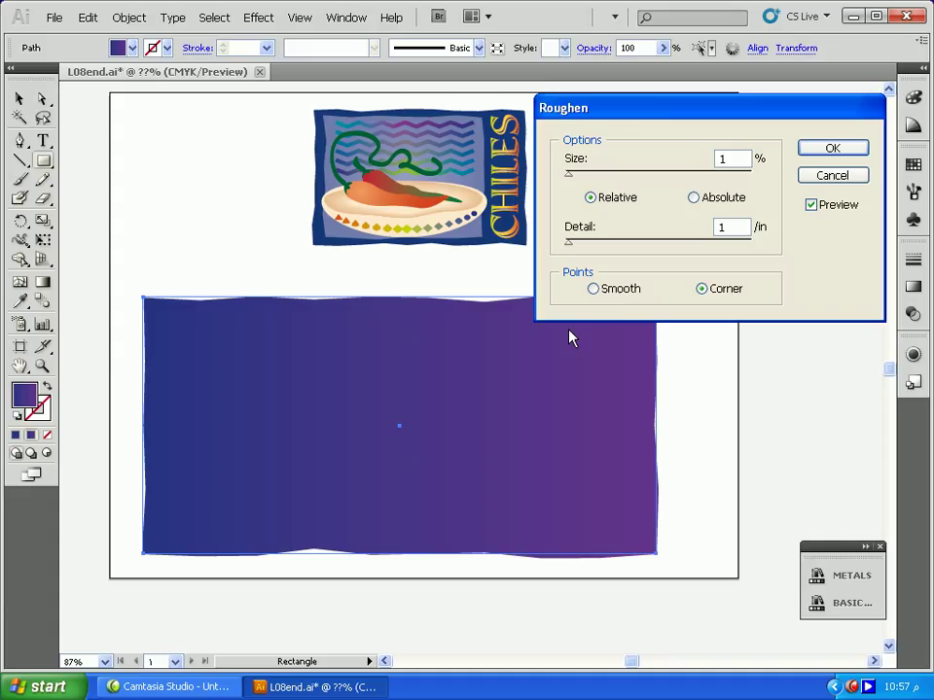
left_click(571, 176)
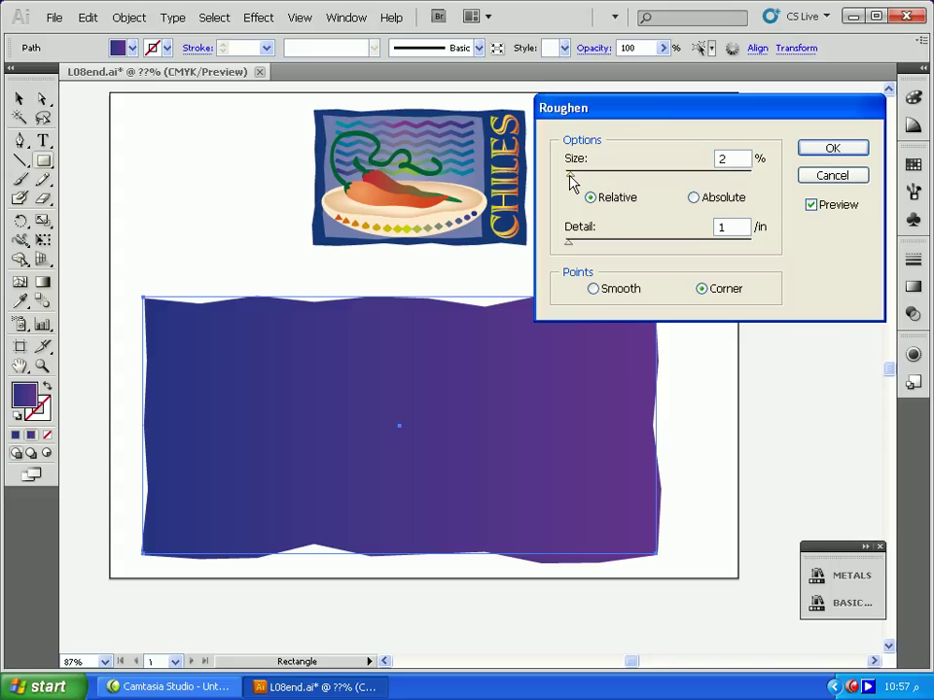
left_click(829, 152)
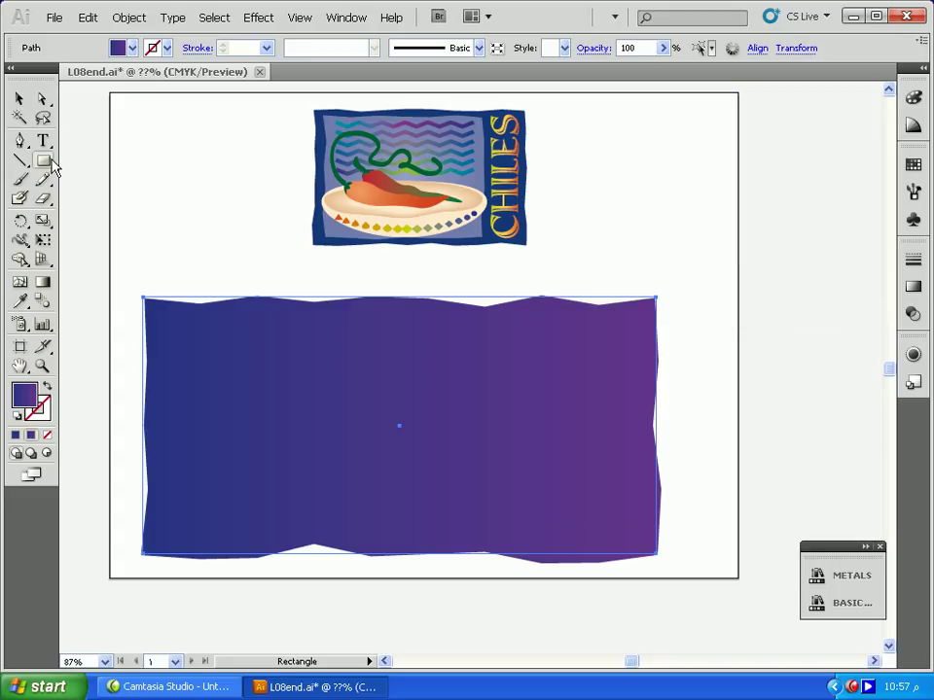
Draw a smaller rectangle inside the roughened one and set its gradient's end stop to light blue
left_click_drag(207, 330, 615, 532)
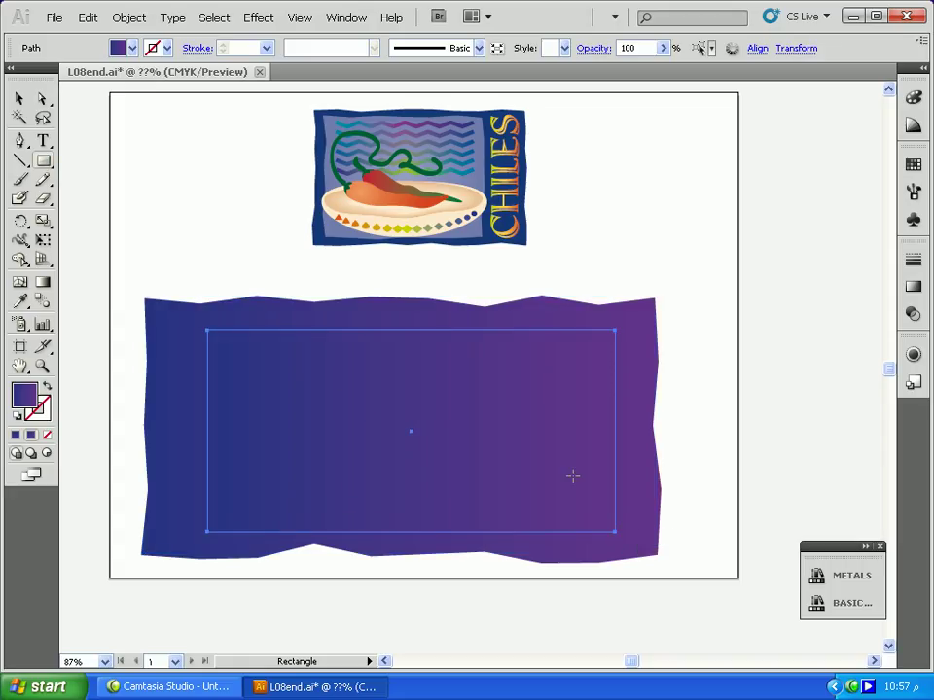
left_click(912, 287)
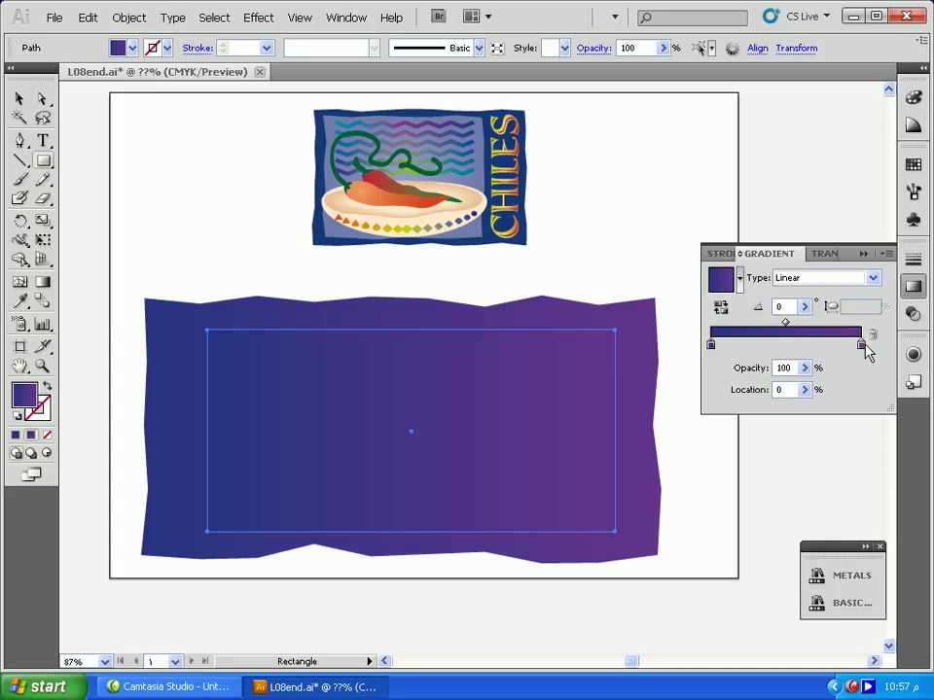
double_click(862, 348)
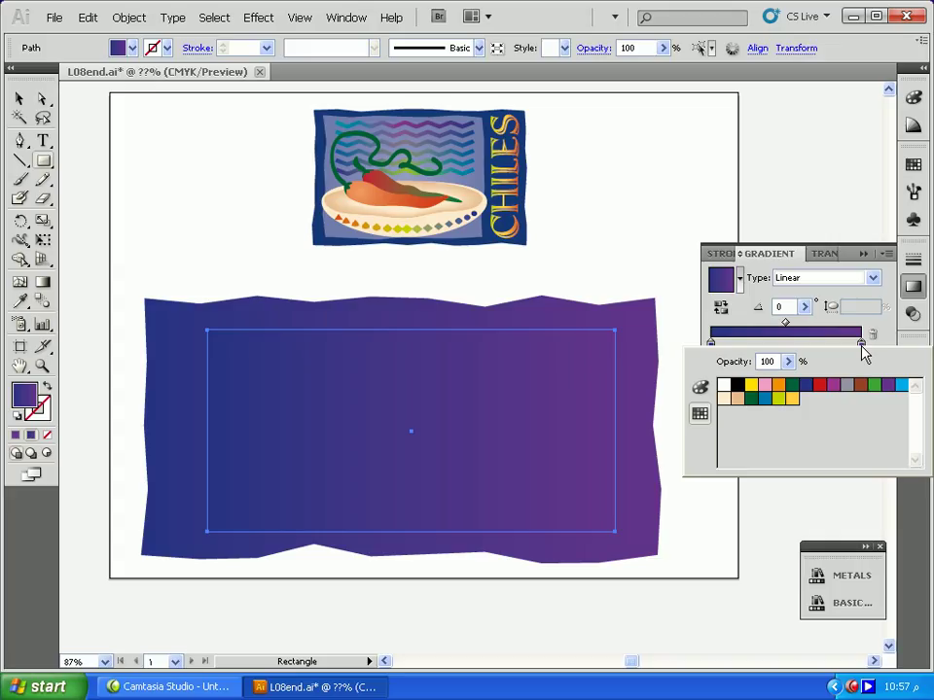
left_click(902, 385)
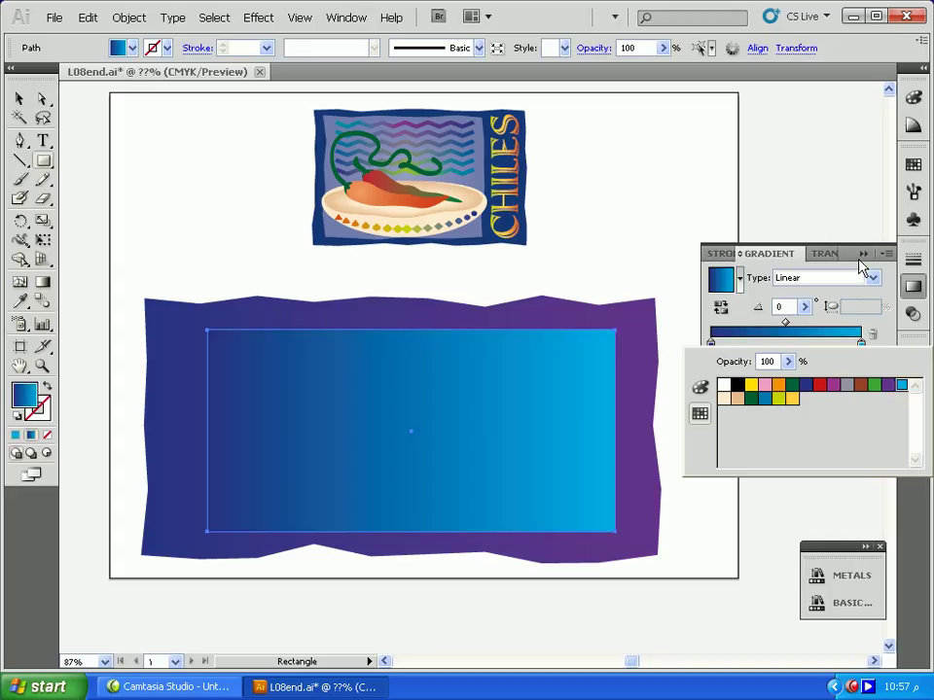
Set the start stop of the inner rectangle's gradient to purple, trying medium blue and black first
left_click(713, 359)
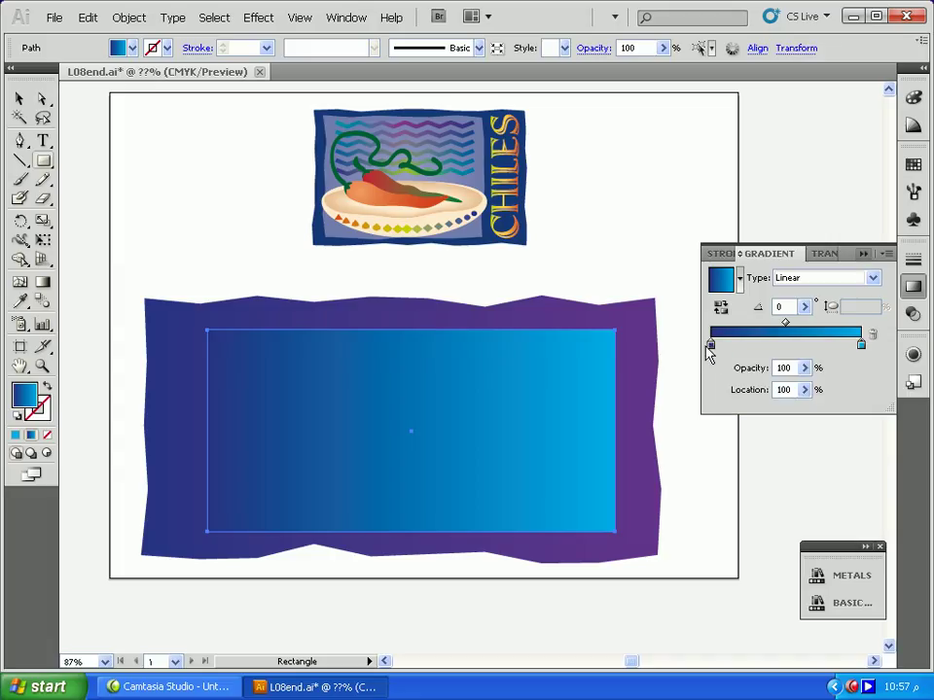
double_click(710, 347)
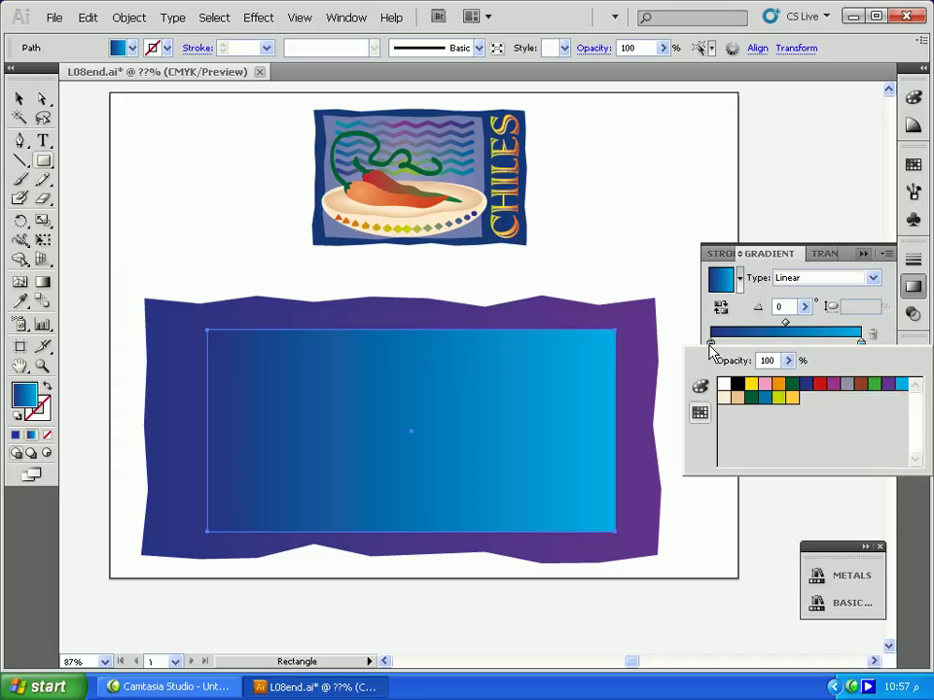
left_click(764, 399)
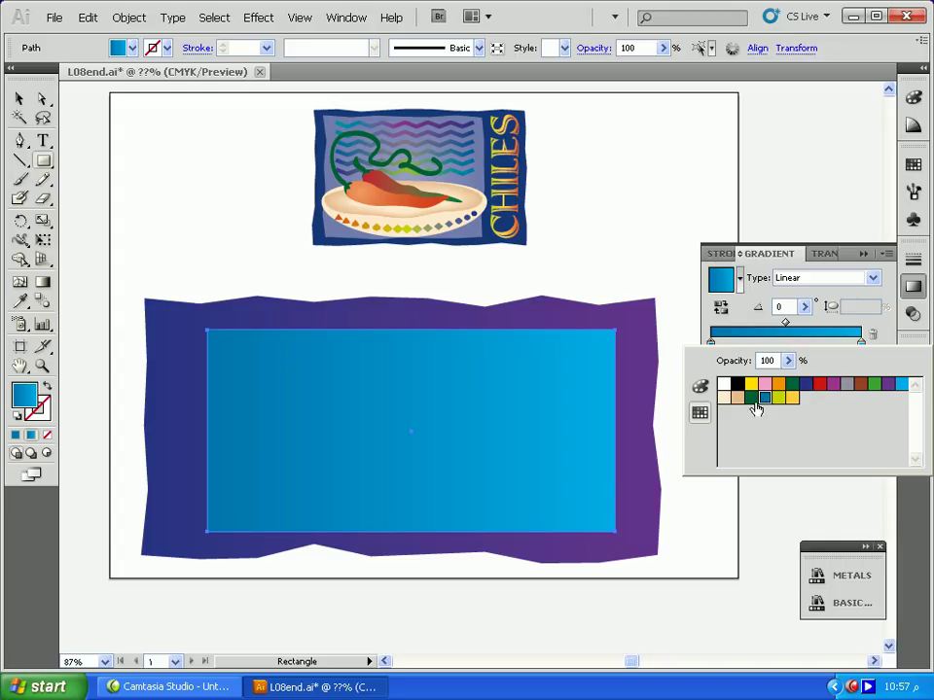
left_click(739, 386)
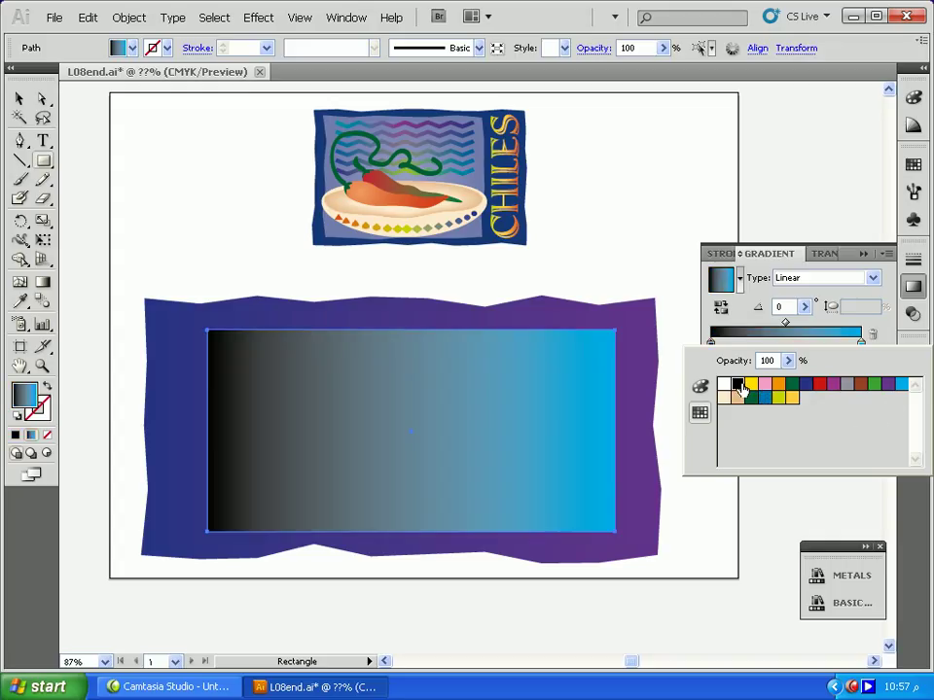
left_click(888, 386)
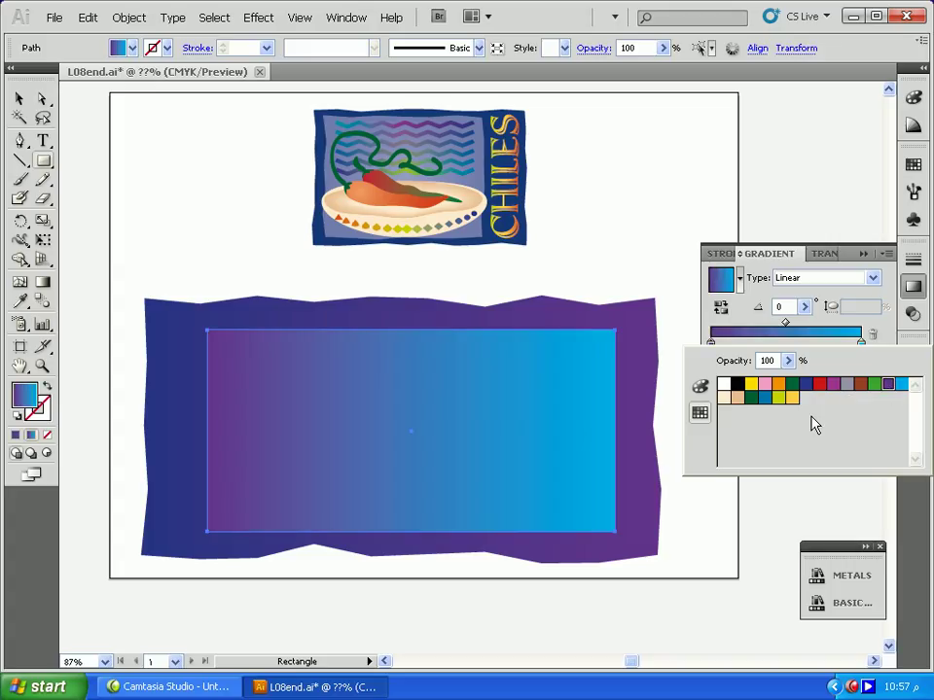
Add a middle stop at about 48% to the inner rectangle's gradient and set it to gray, trying white first
left_click(786, 347)
left_click(777, 345)
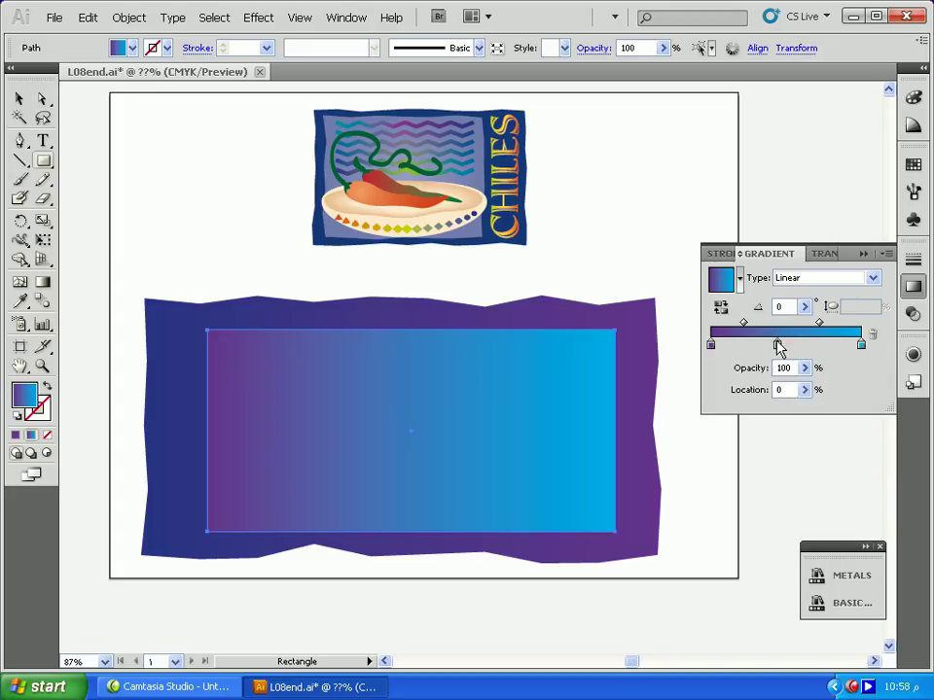
double_click(775, 345)
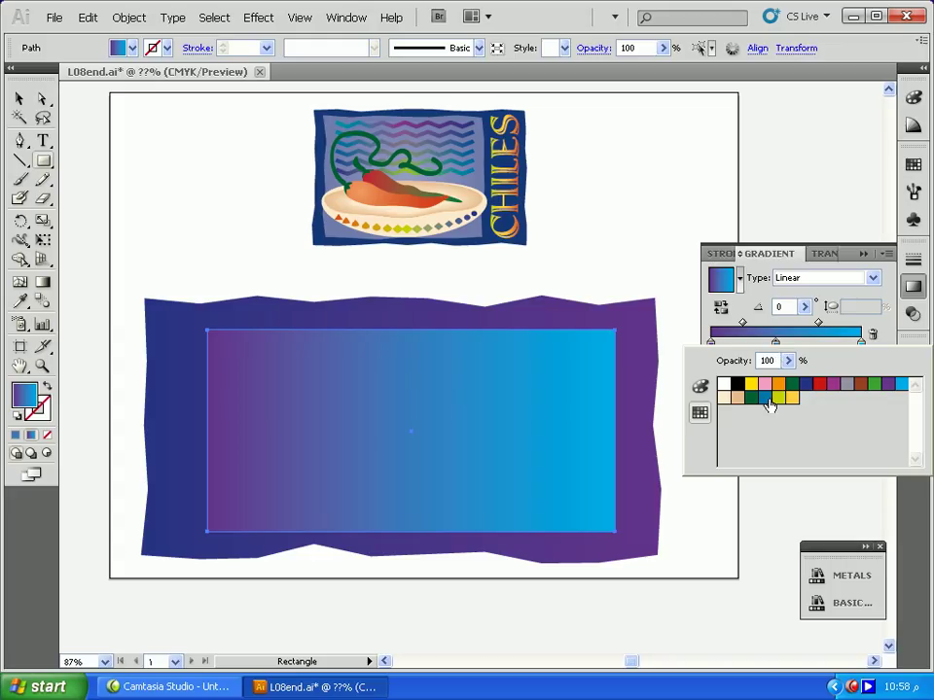
left_click(723, 386)
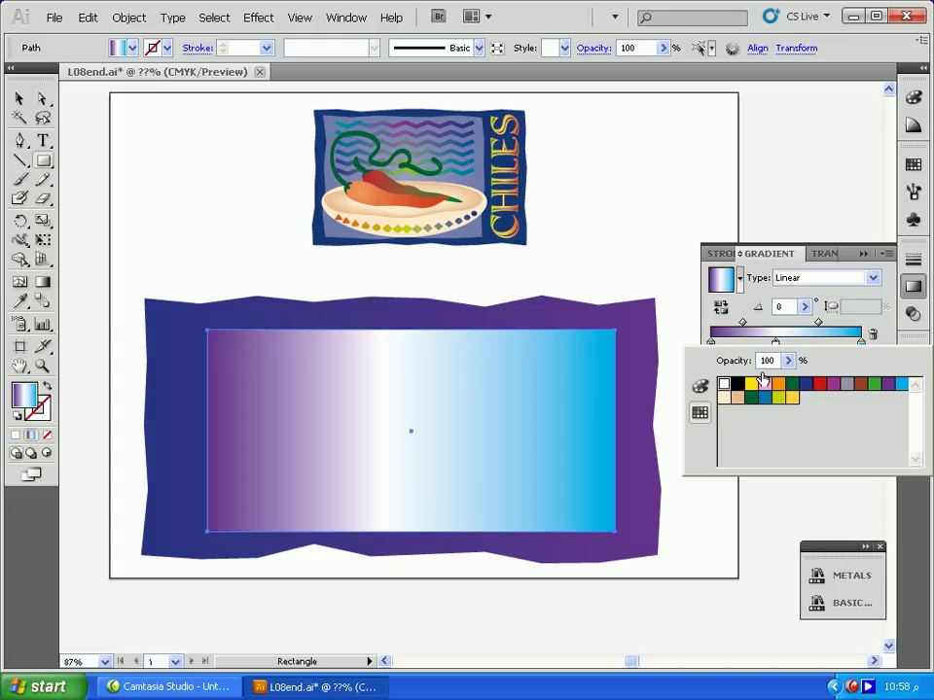
left_click(847, 386)
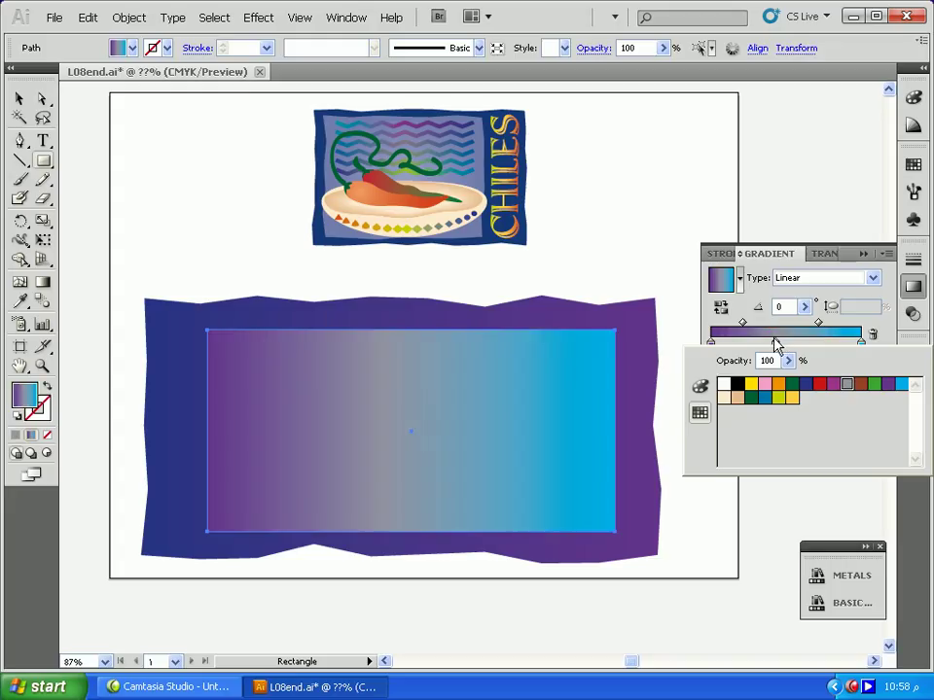
left_click_drag(777, 344, 784, 352)
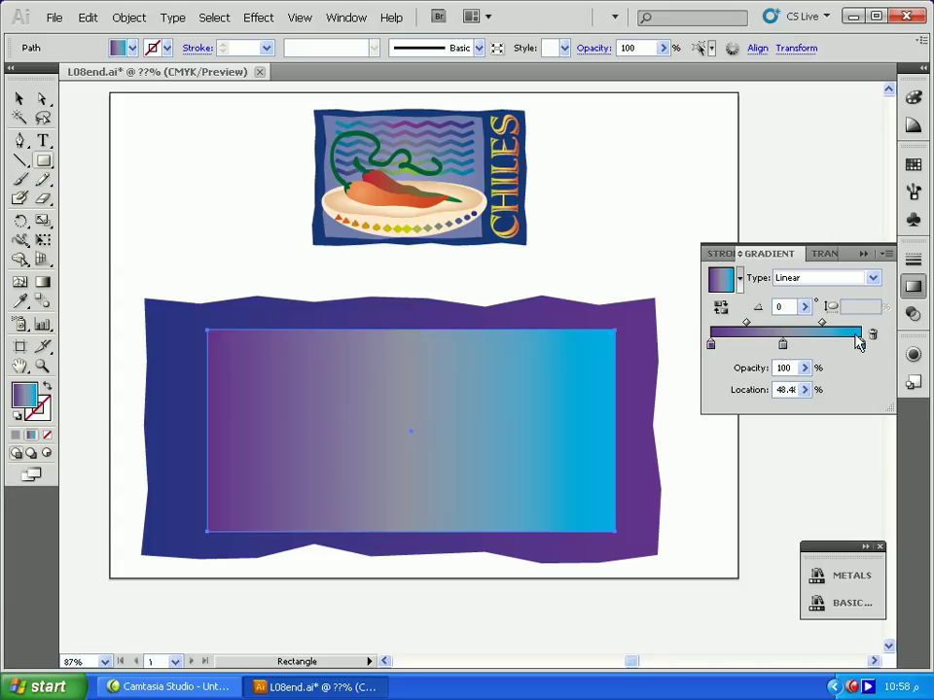
left_click(864, 254)
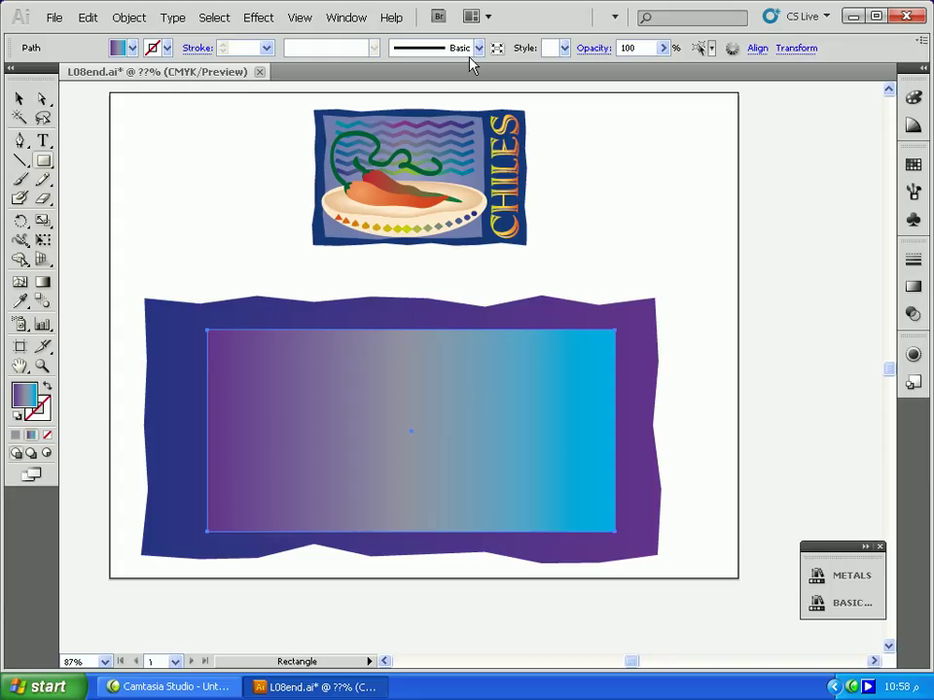
Copy the outer rectangle's roughened gradient appearance onto the inner rectangle's path in Layer 1
left_click(346, 17)
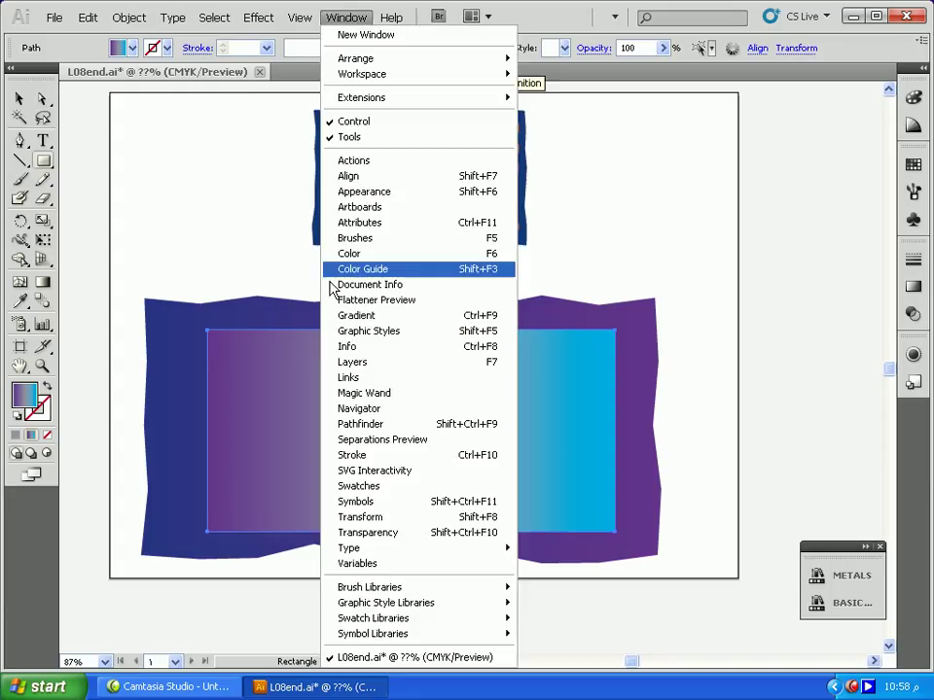
left_click(352, 361)
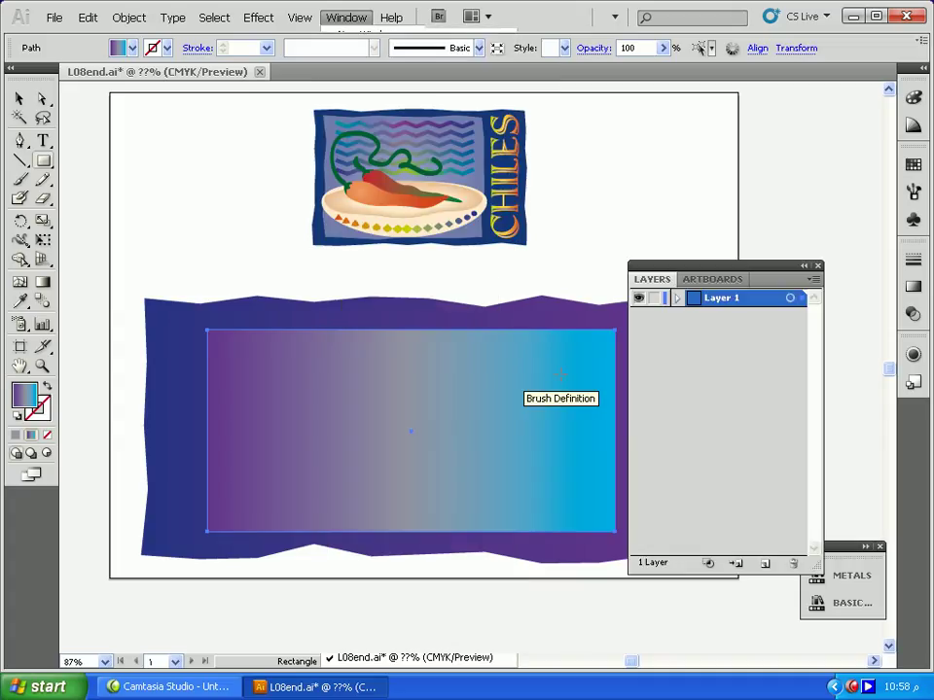
left_click(678, 298)
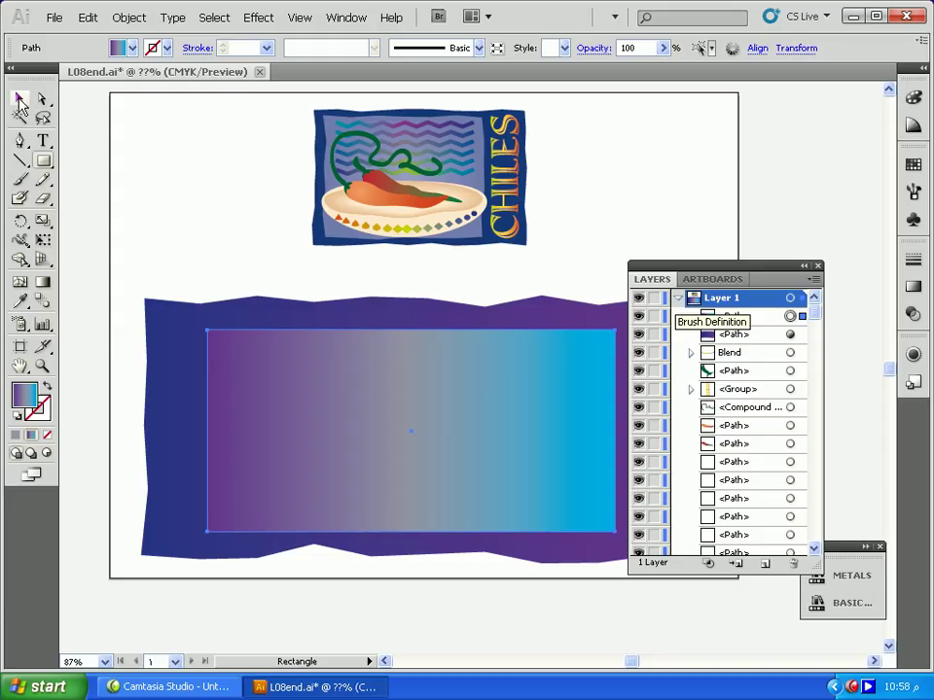
left_click(19, 98)
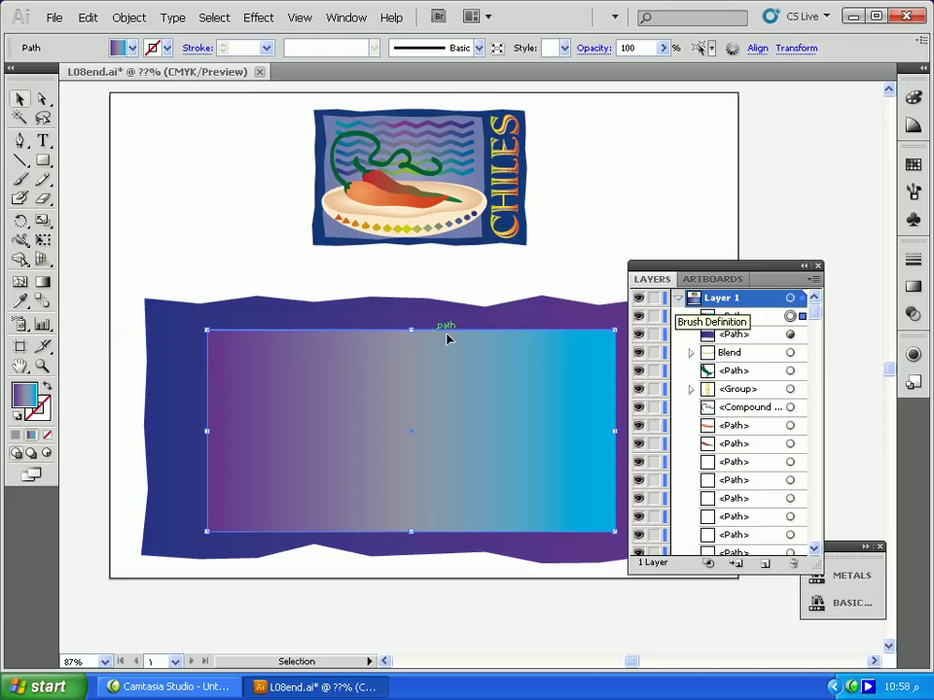
left_click(547, 319)
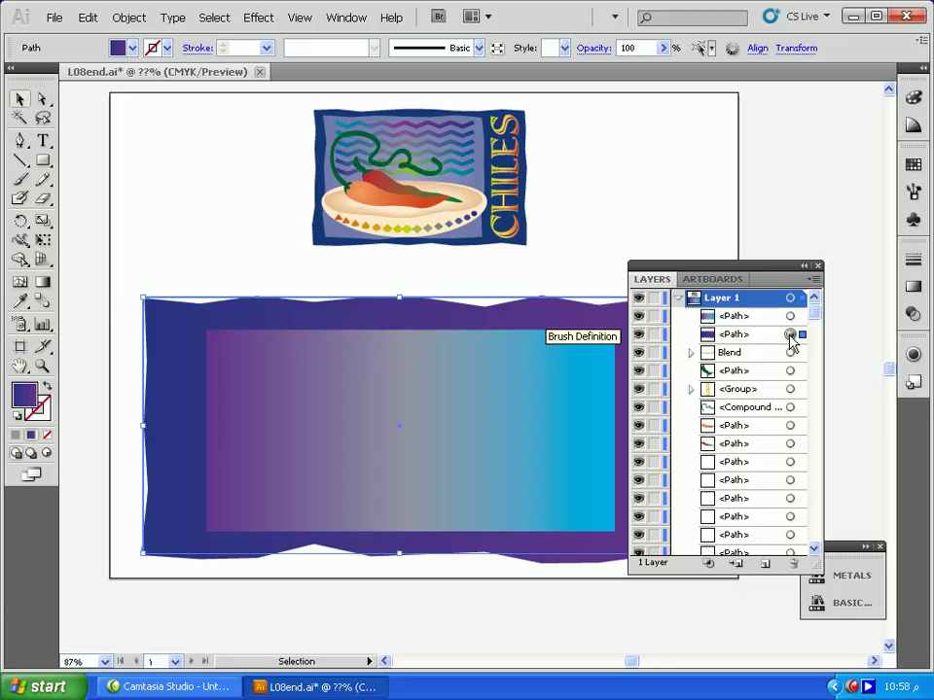
left_click(545, 388)
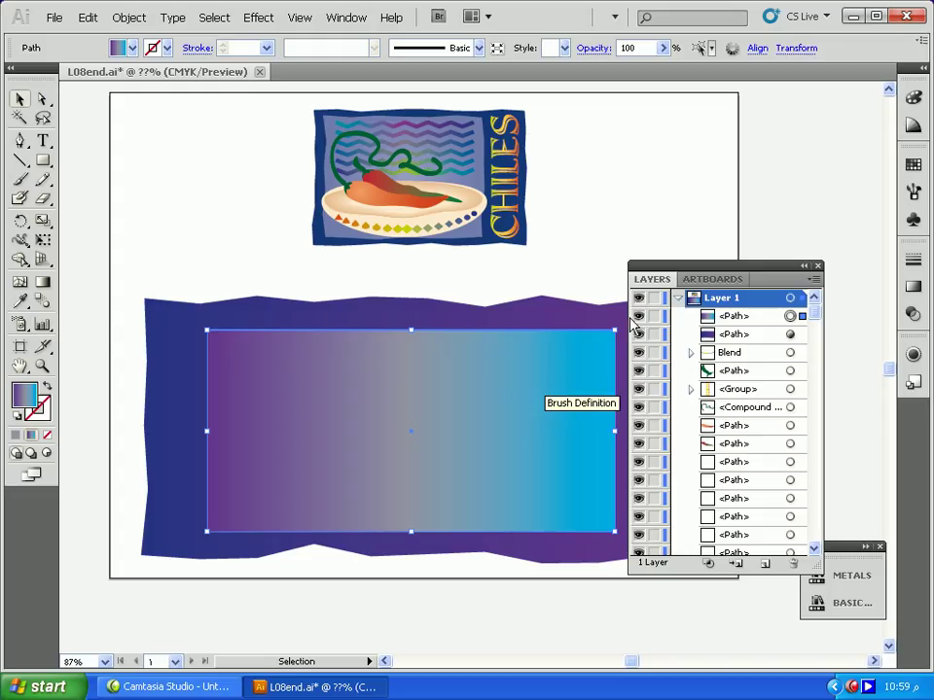
left_click(790, 335)
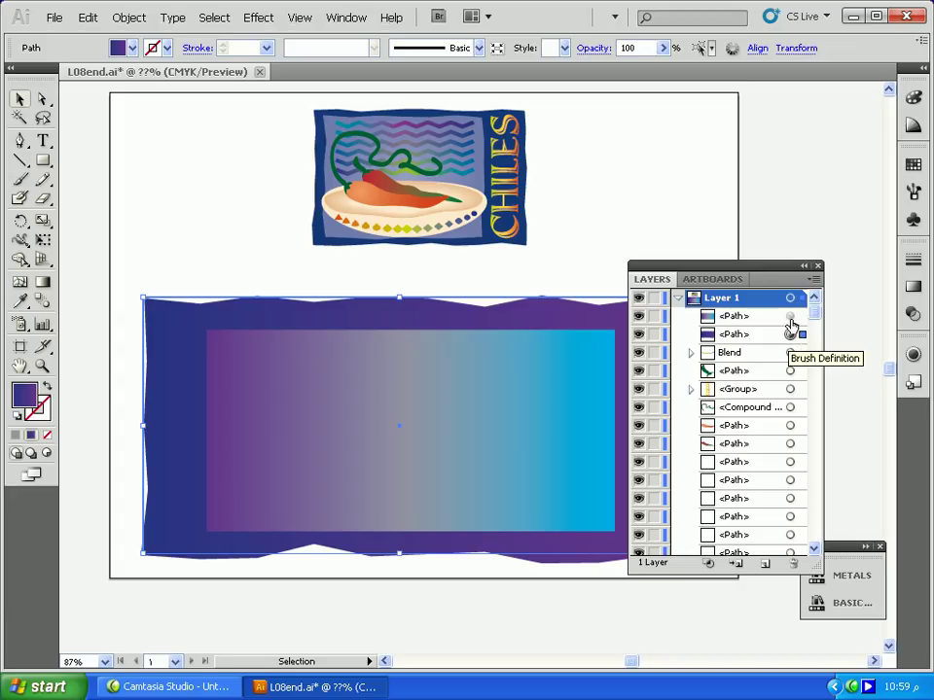
left_click(789, 318)
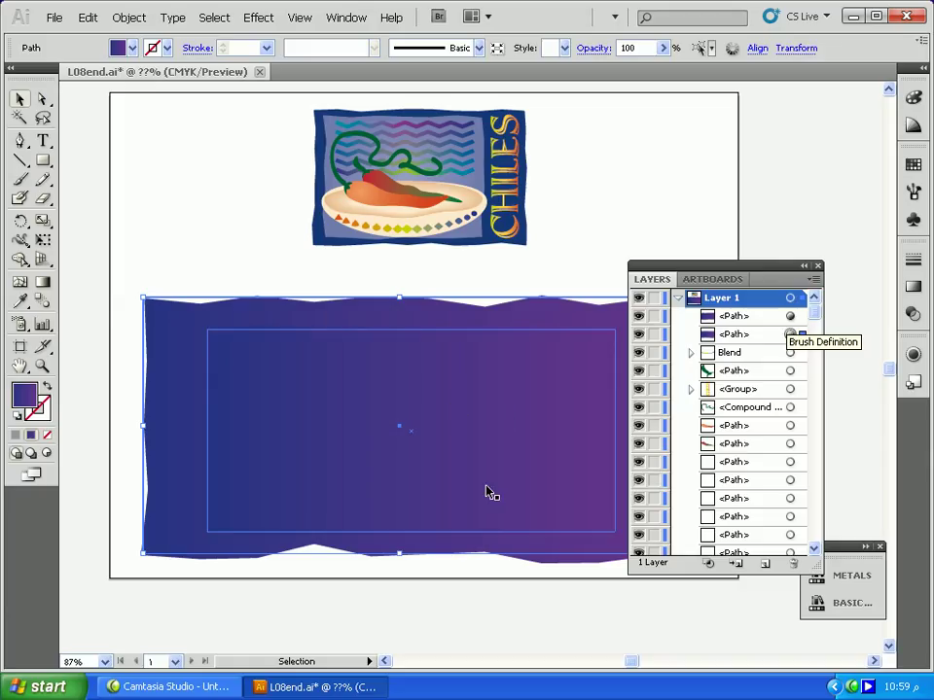
Select only the inner rectangle and set the end stop of its gradient to light blue
left_click(482, 389)
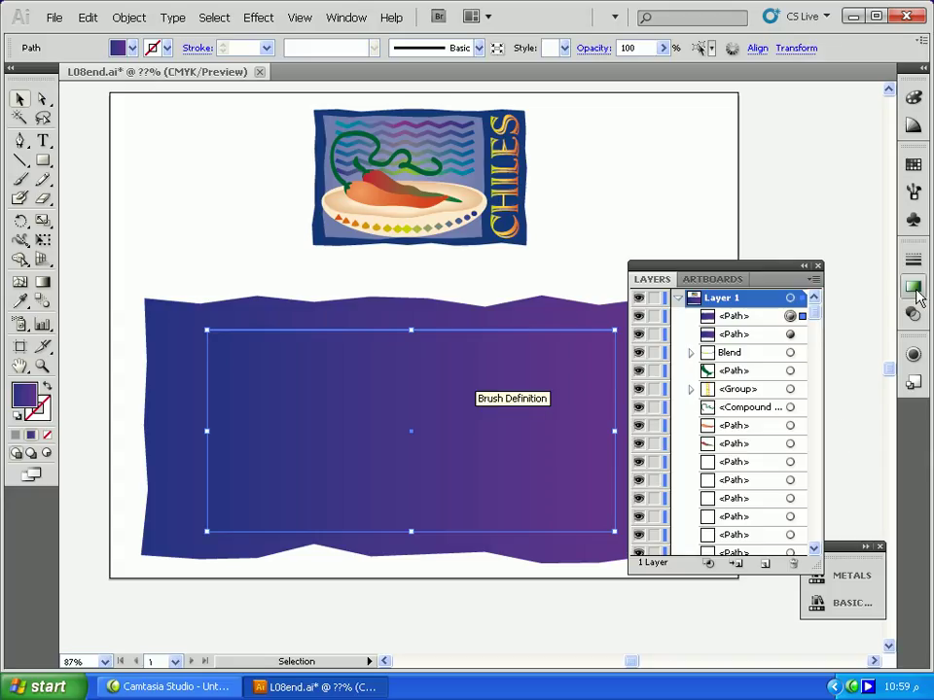
left_click(817, 266)
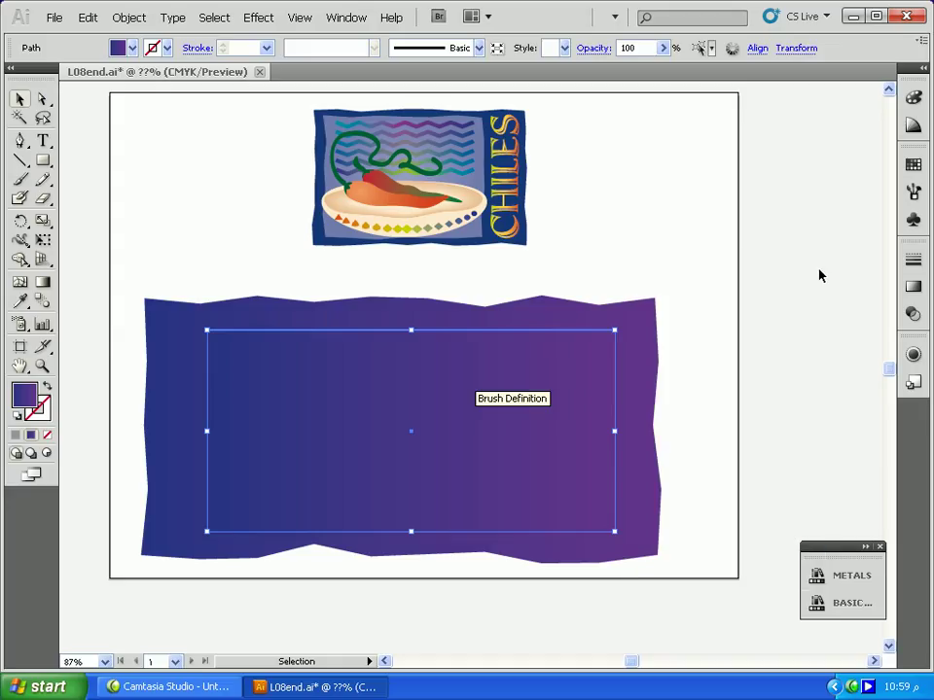
left_click(913, 286)
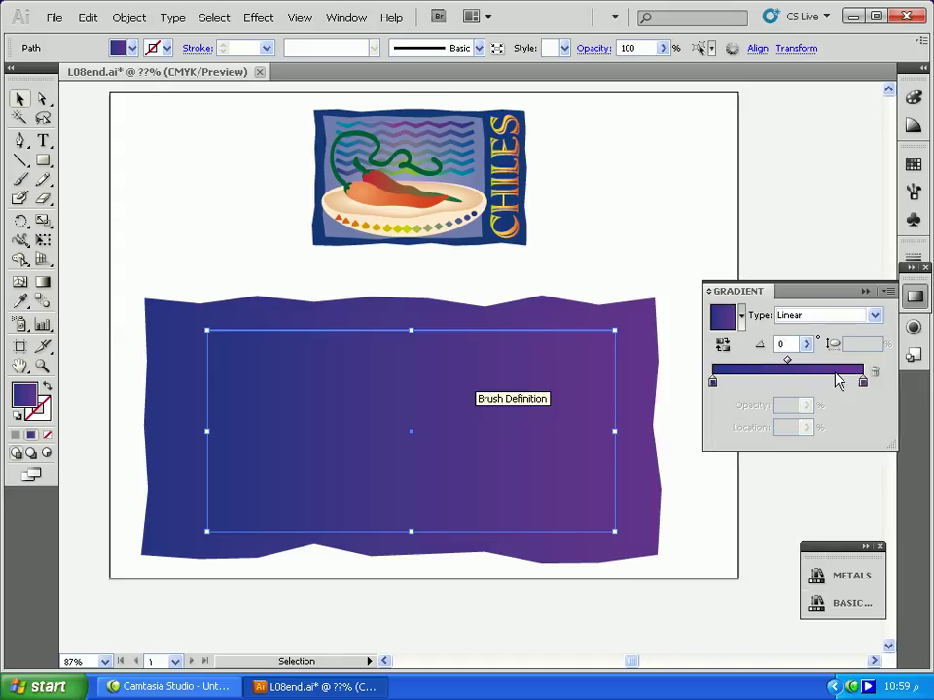
double_click(863, 383)
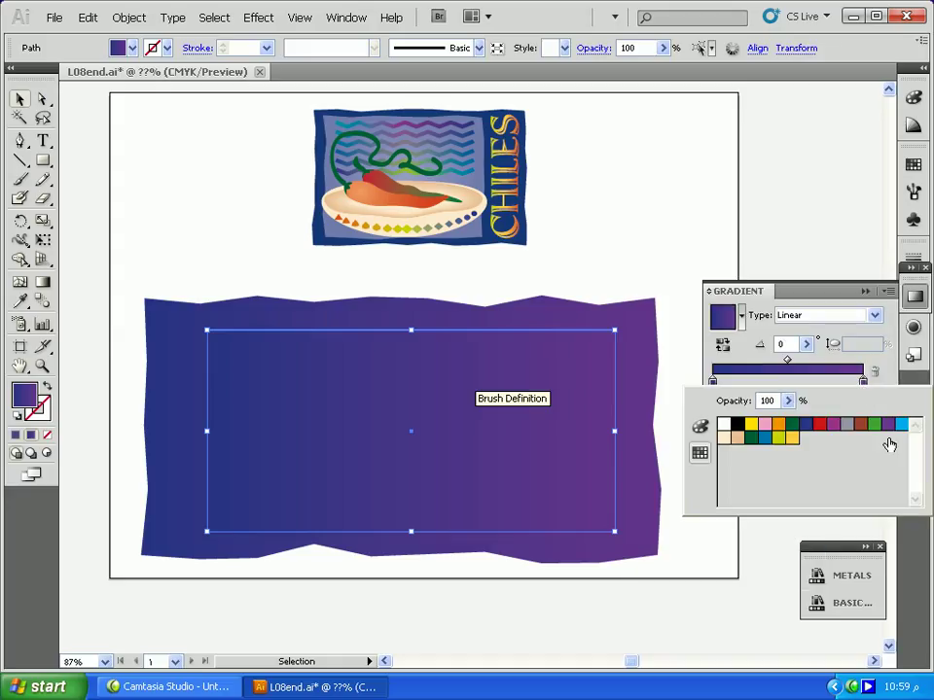
left_click(900, 425)
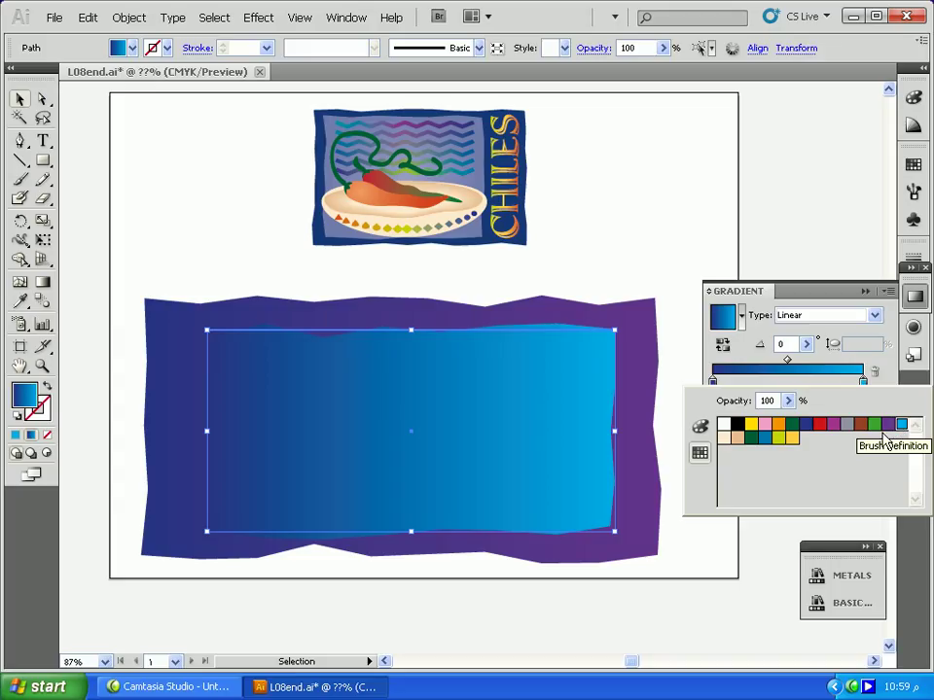
left_click(692, 550)
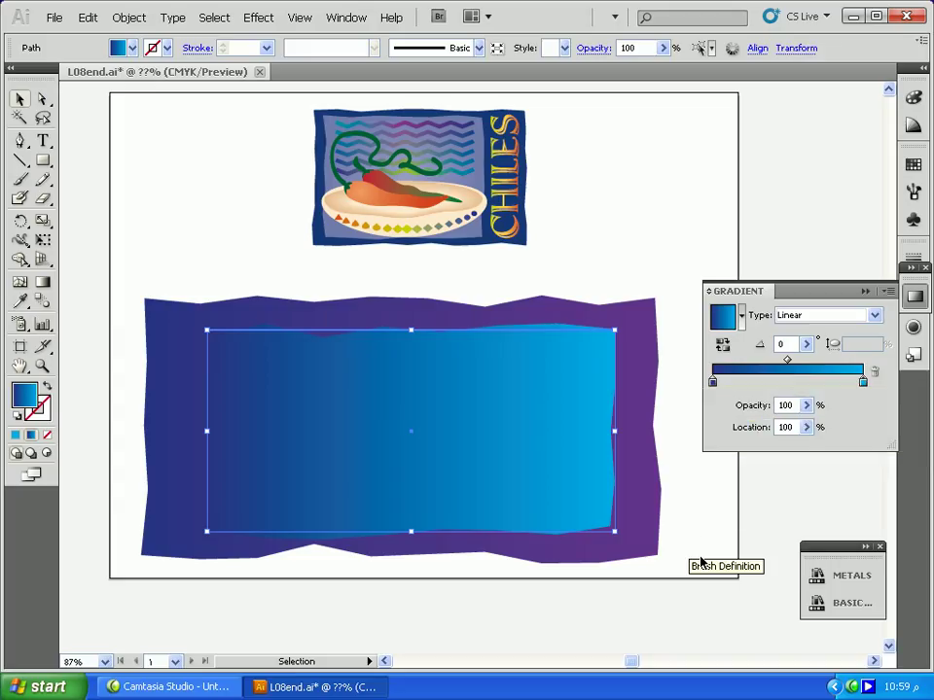
left_click(702, 531)
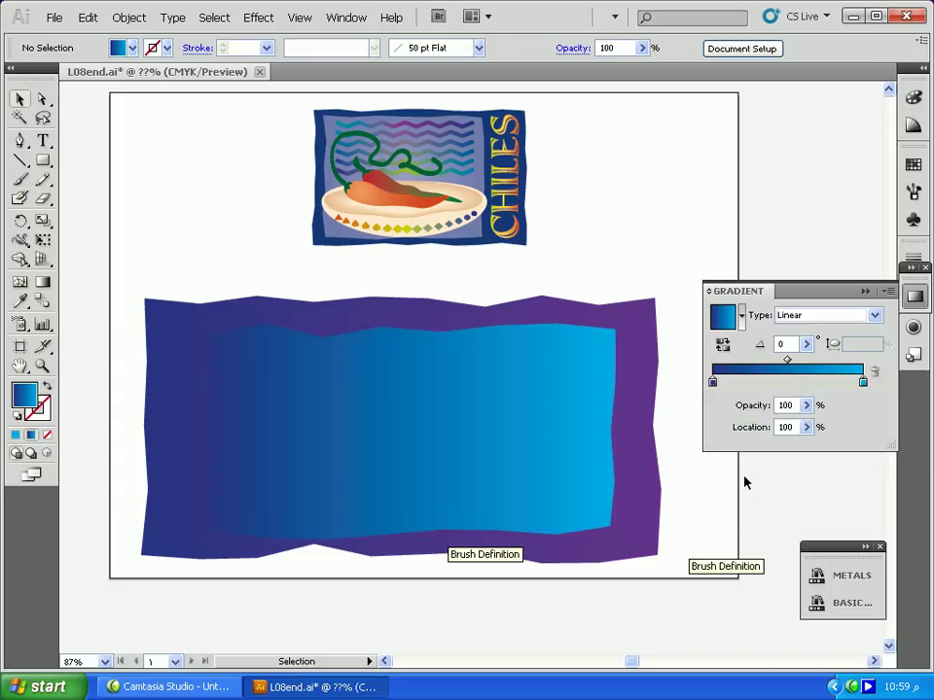
left_click(781, 380)
double_click(780, 380)
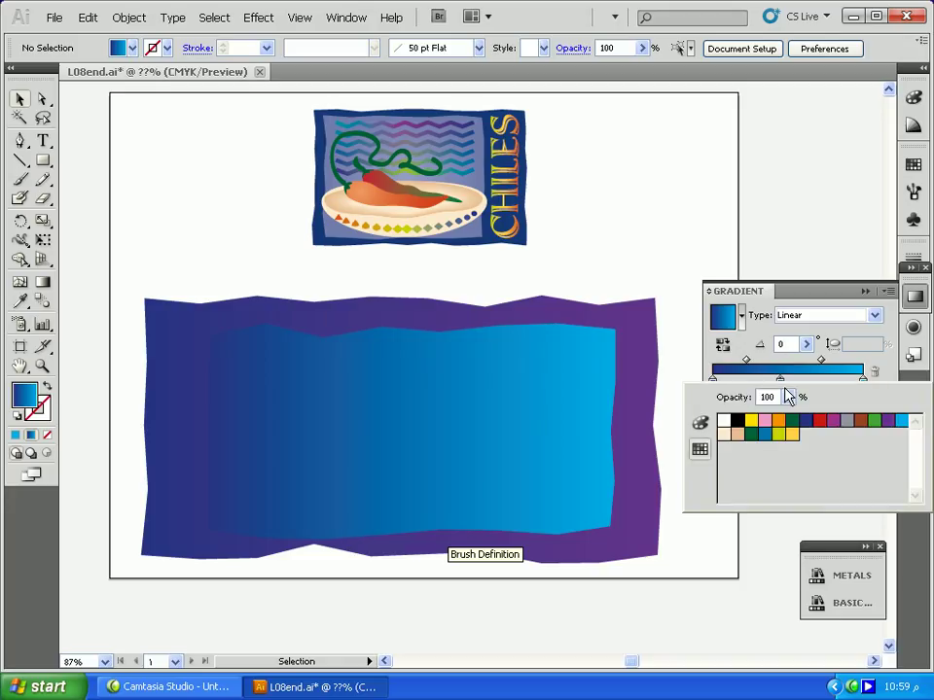
left_click(848, 422)
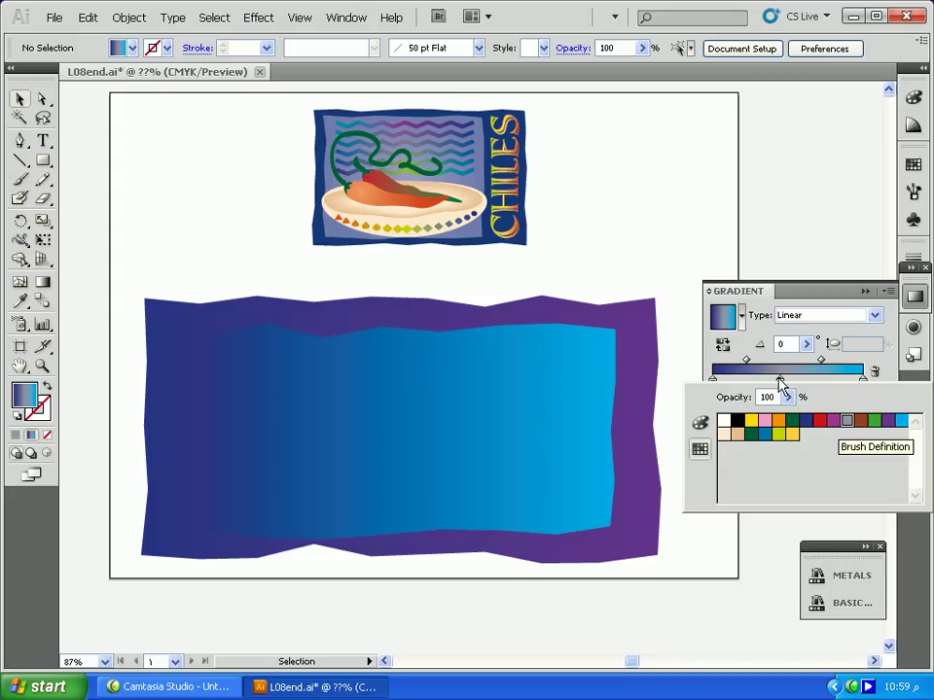
left_click_drag(780, 380, 703, 409)
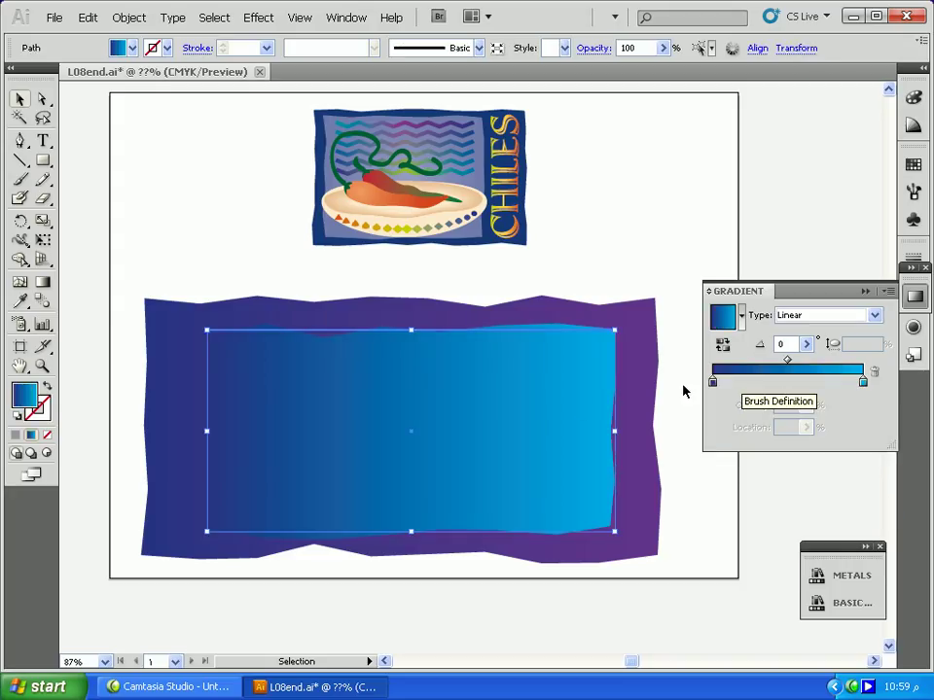
Add a middle stop at about 51.5% to the inner rectangle's gradient and set its color to gray
left_click(789, 382)
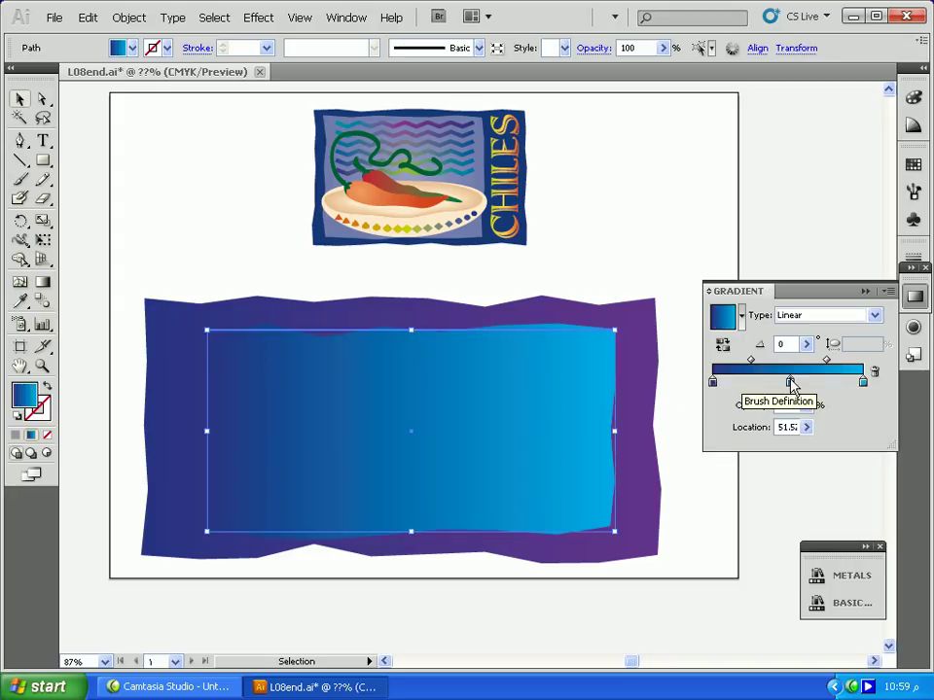
double_click(790, 381)
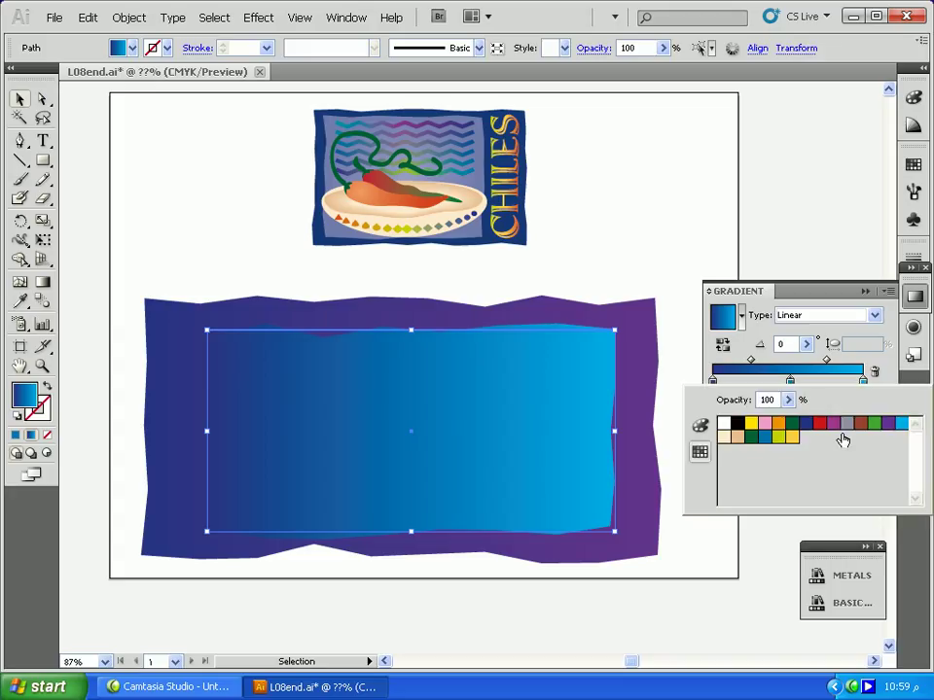
left_click(847, 426)
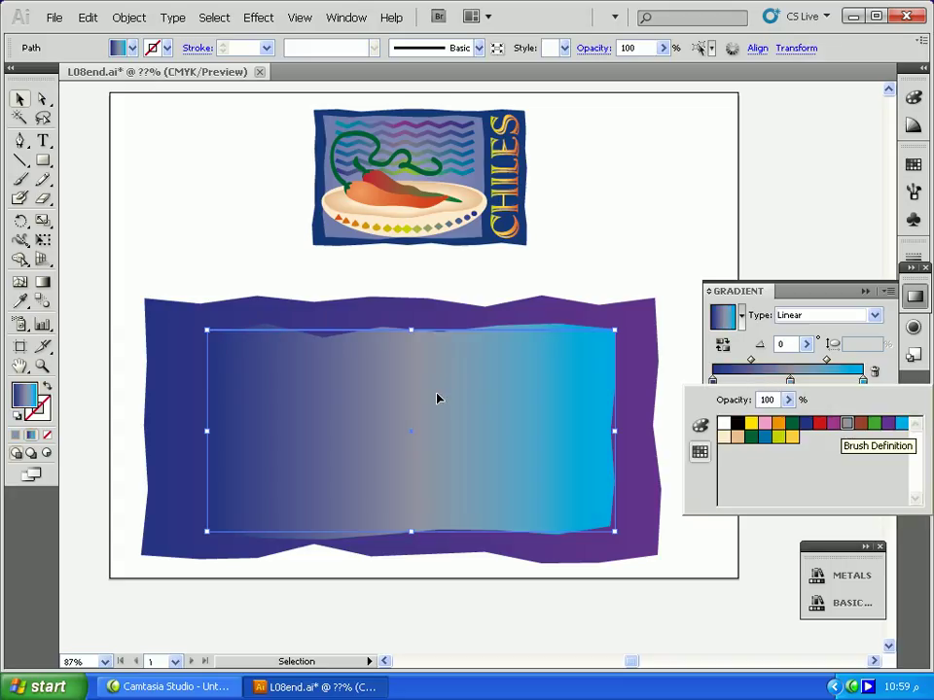
left_click(581, 618)
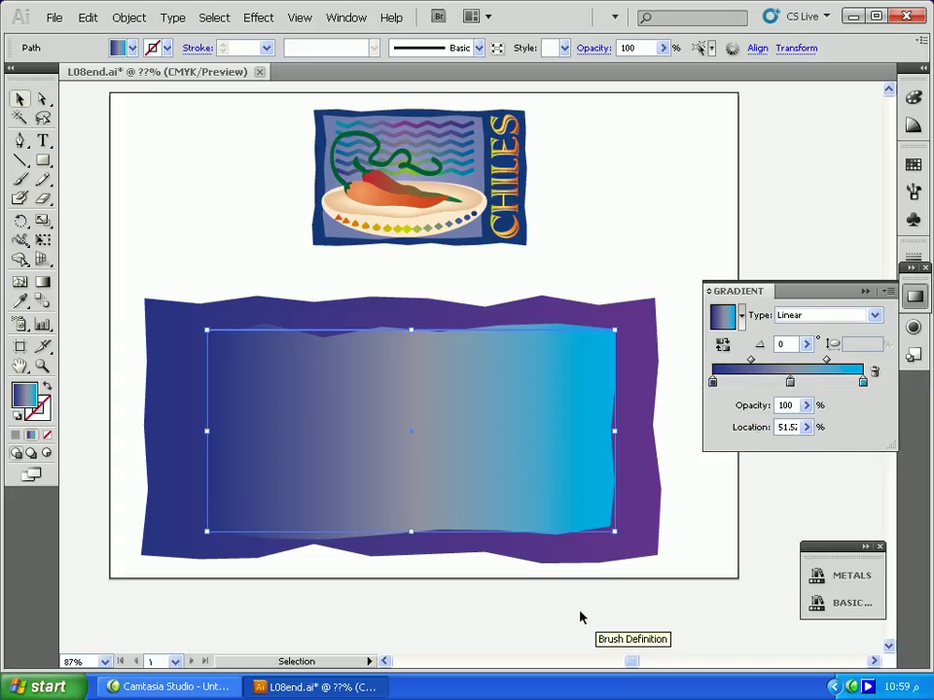
left_click_drag(582, 615, 502, 527)
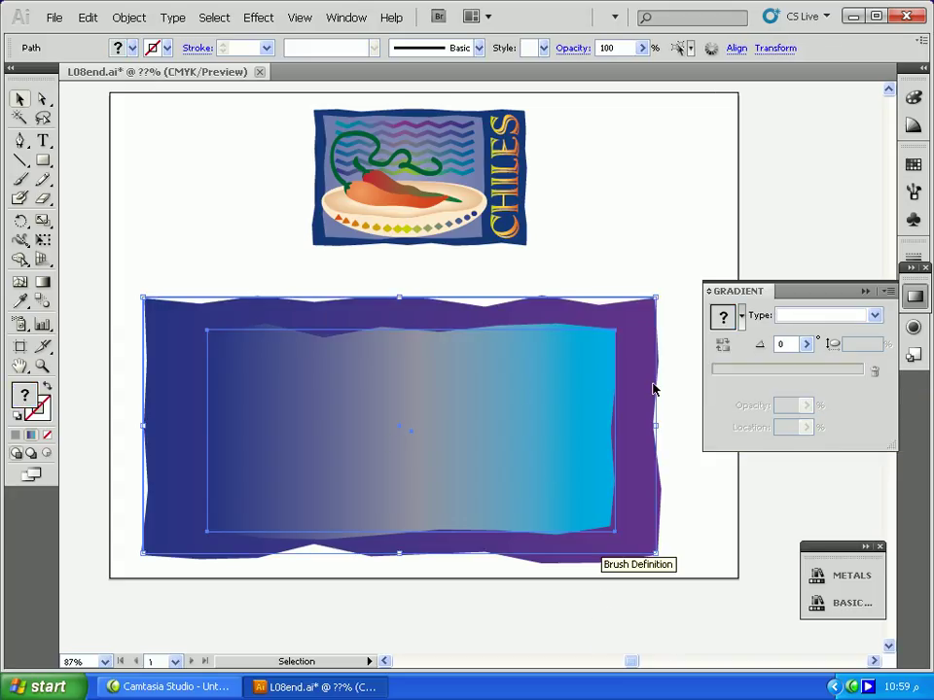
left_click(686, 399)
left_click(524, 418)
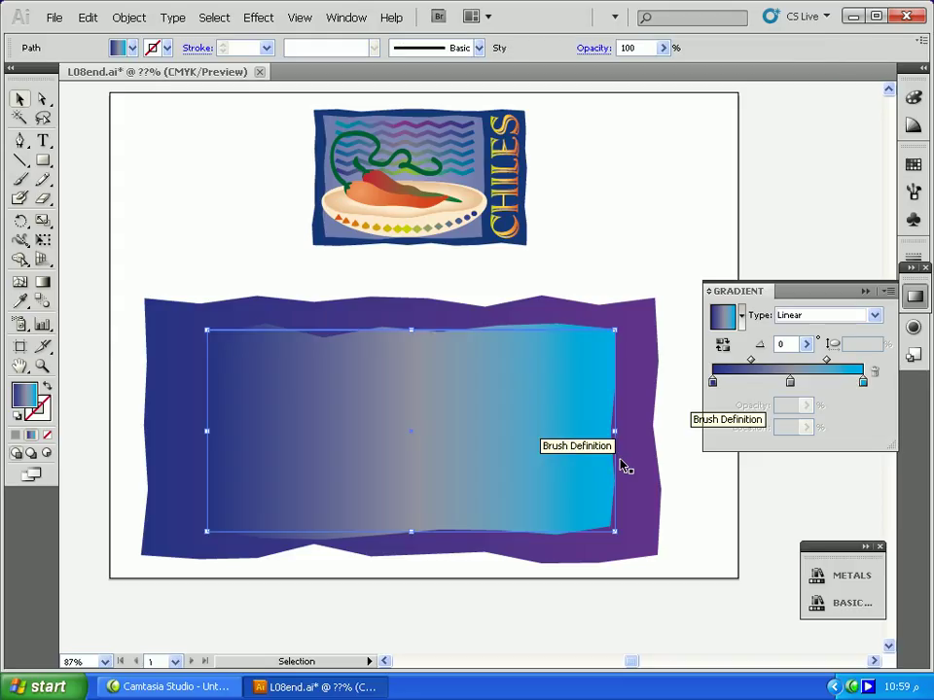
left_click(345, 20)
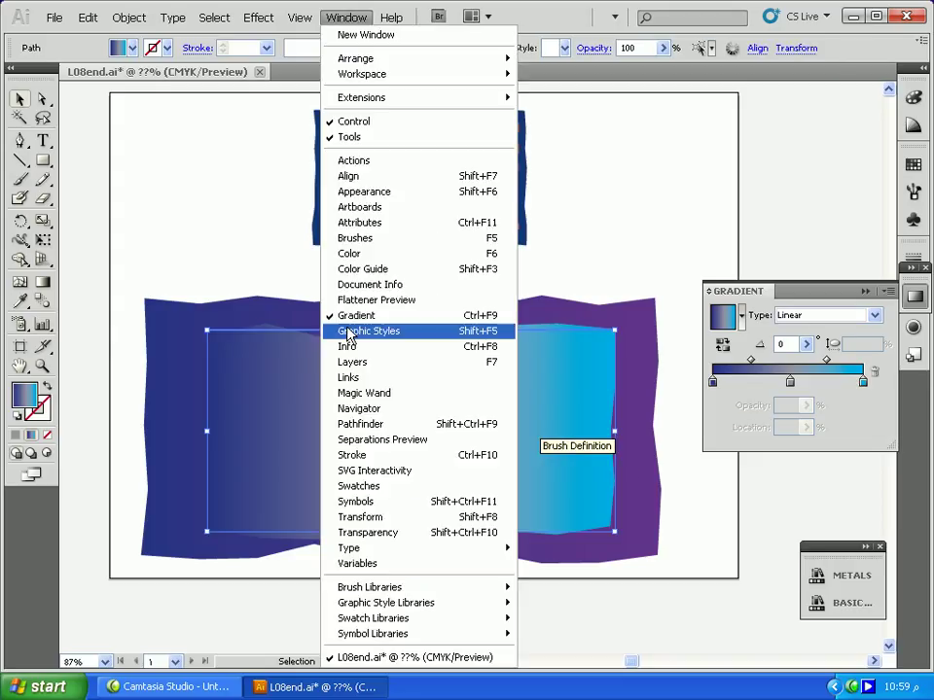
left_click(342, 366)
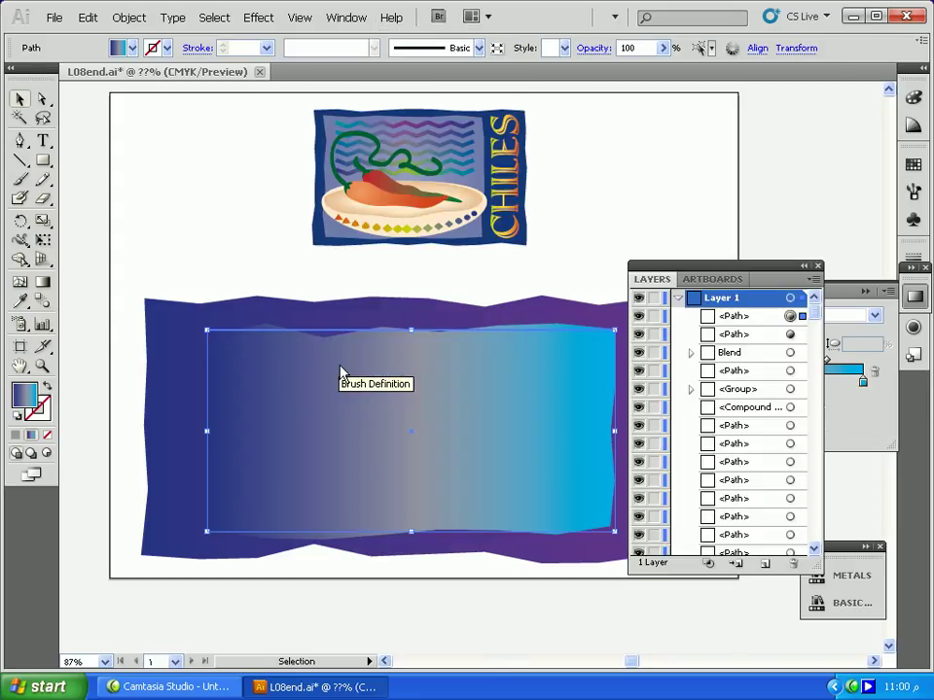
left_click(818, 266)
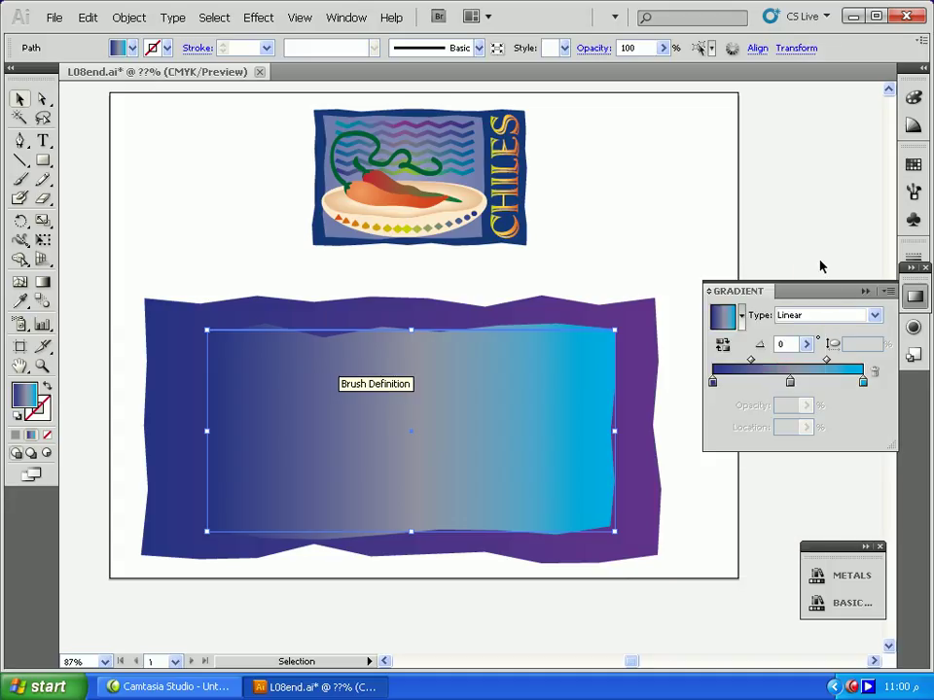
Set the start stop of the inner rectangle's gradient to light blue
double_click(713, 384)
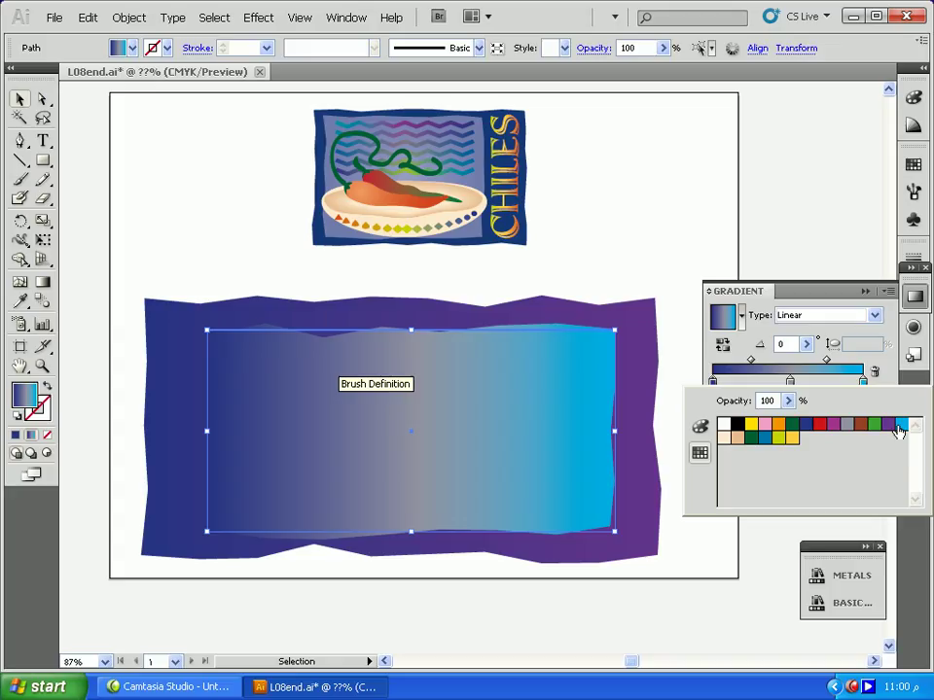
left_click(901, 424)
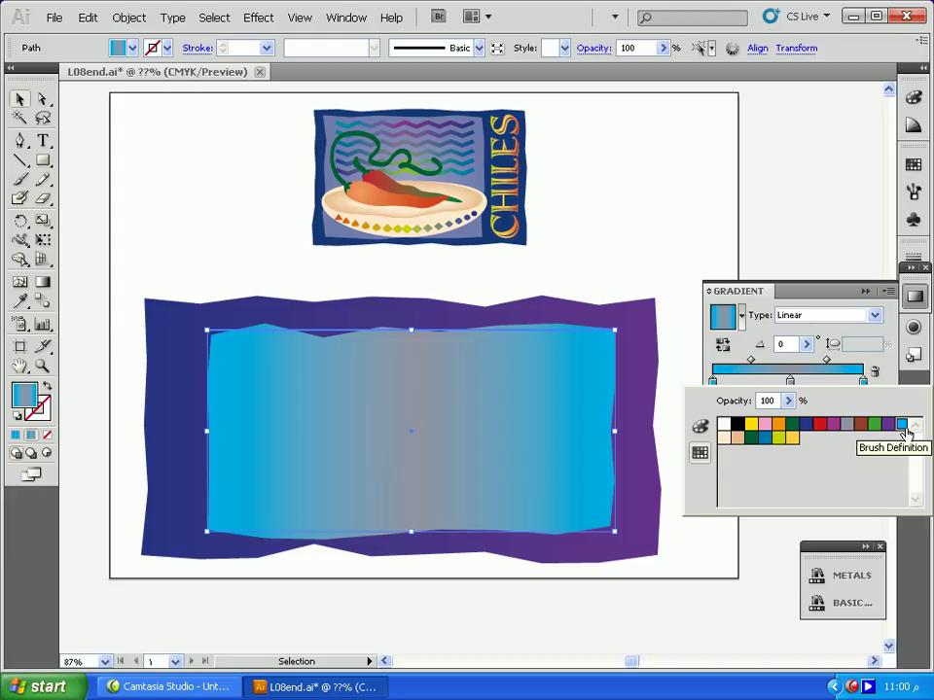
Set the start stop of the inner rectangle's gradient to C 100, M 51, Y 0, K 0, then deselect the rectangle
left_click(699, 429)
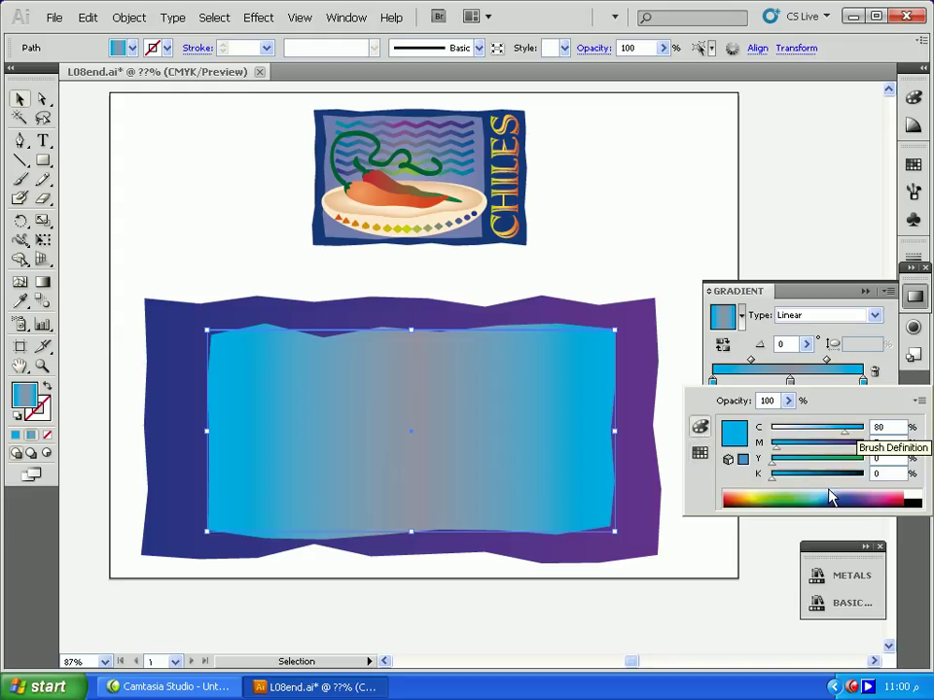
left_click(812, 451)
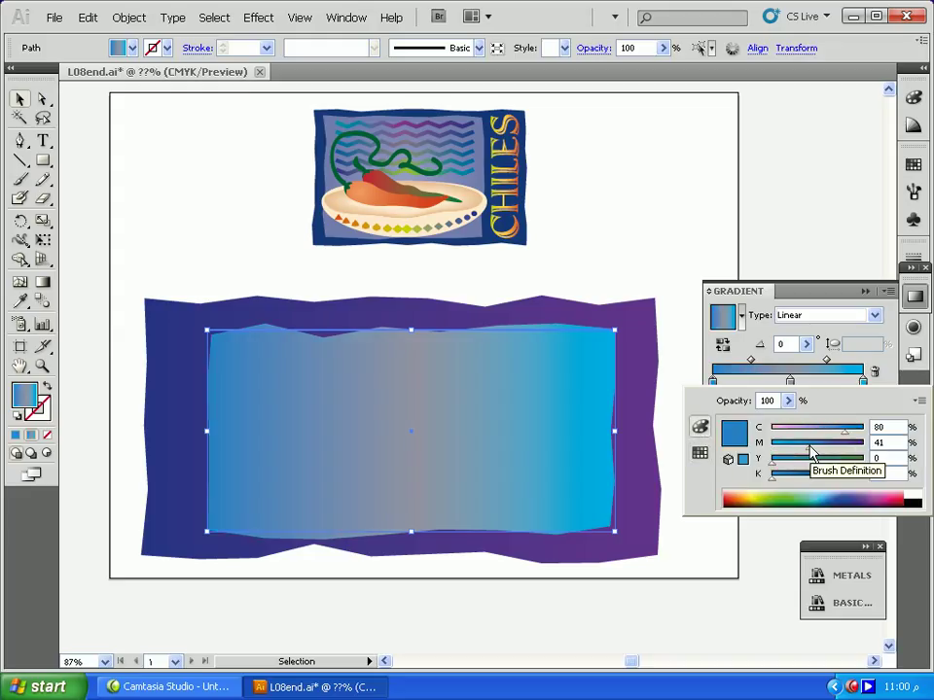
left_click_drag(813, 450, 882, 434)
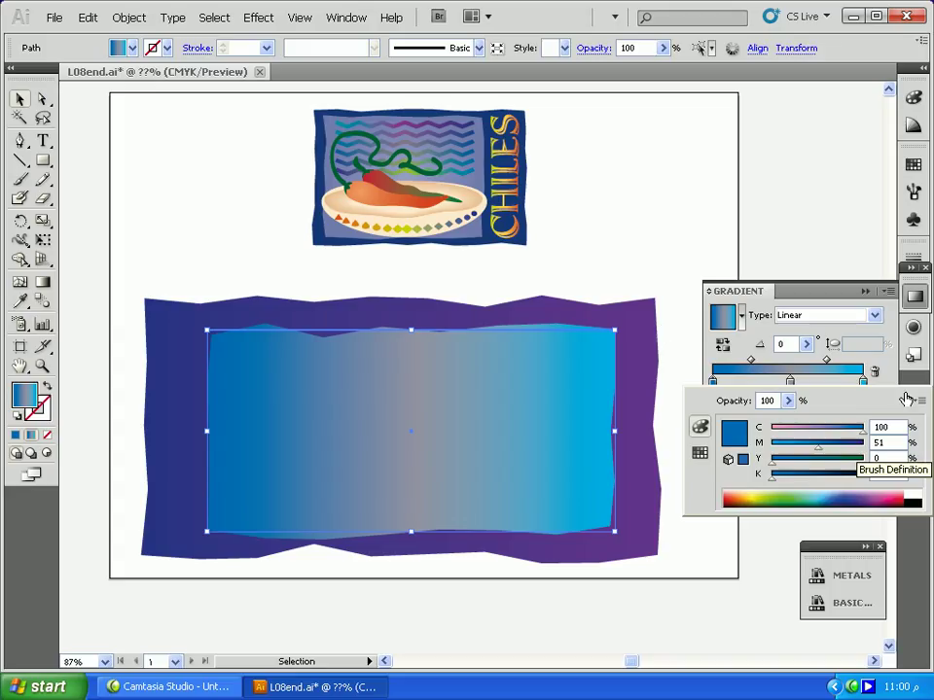
left_click(866, 298)
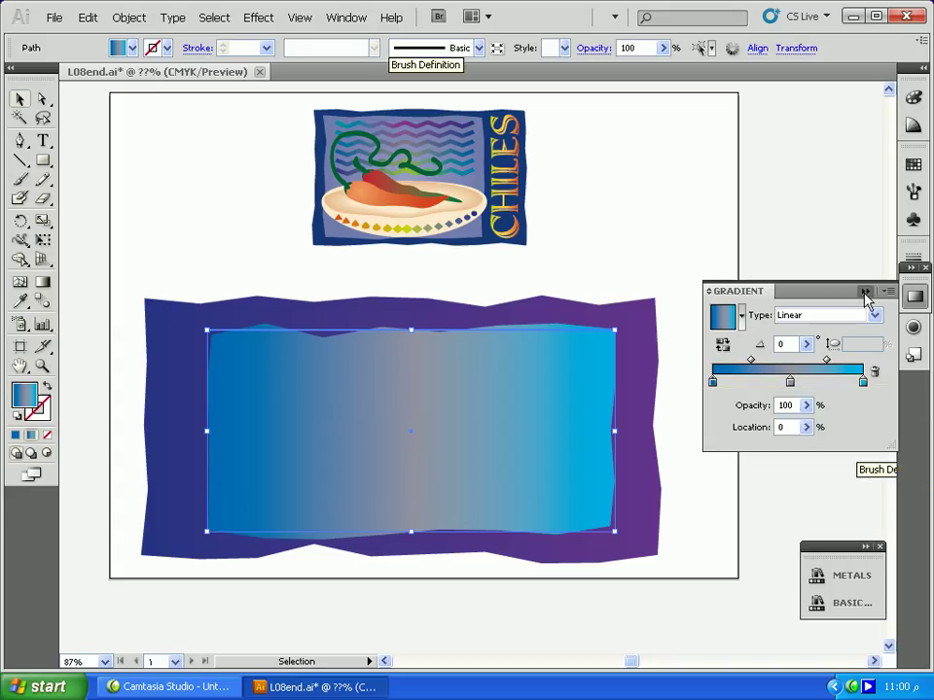
left_click(865, 292)
left_click(683, 213)
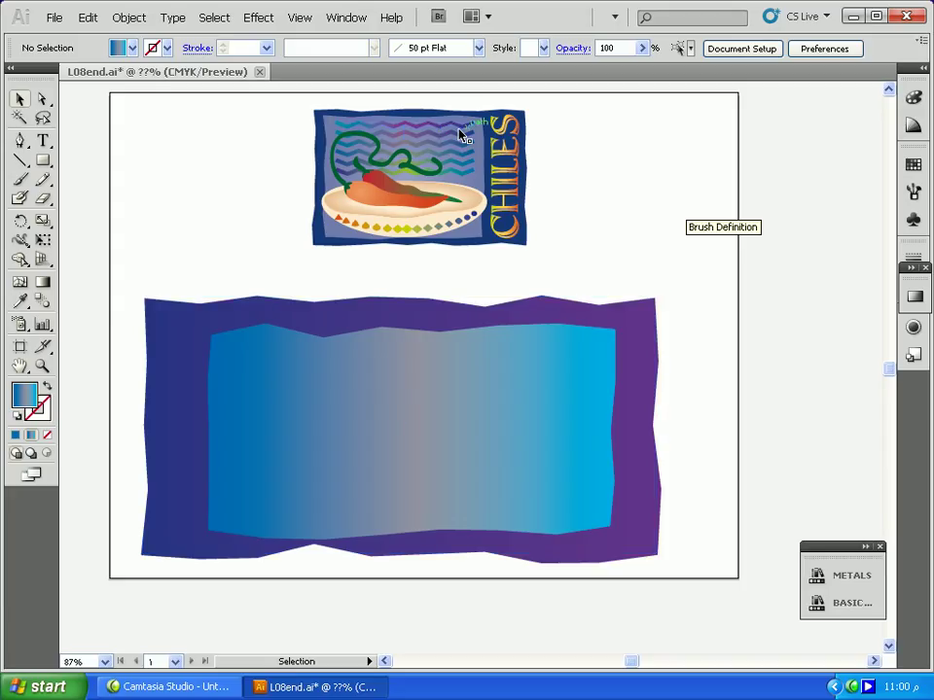
Draw a thin horizontal rectangle beside the chiles sample and apply a Zig Zag effect with 13 pt absolute size, 4 ridges and corner points
left_click(43, 160)
left_click_drag(563, 168, 750, 176)
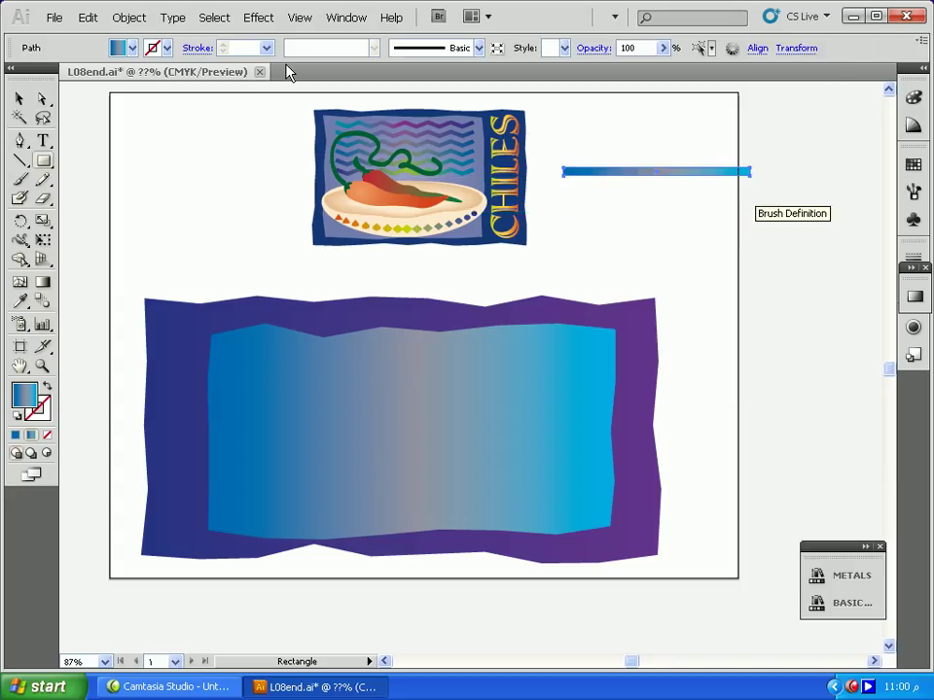
left_click(259, 18)
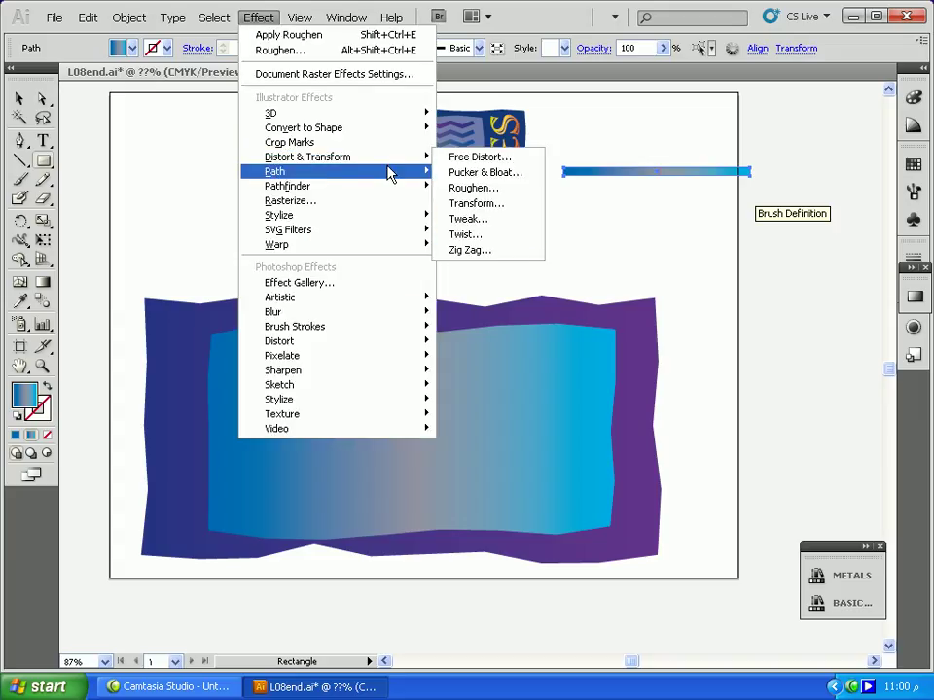
left_click(508, 250)
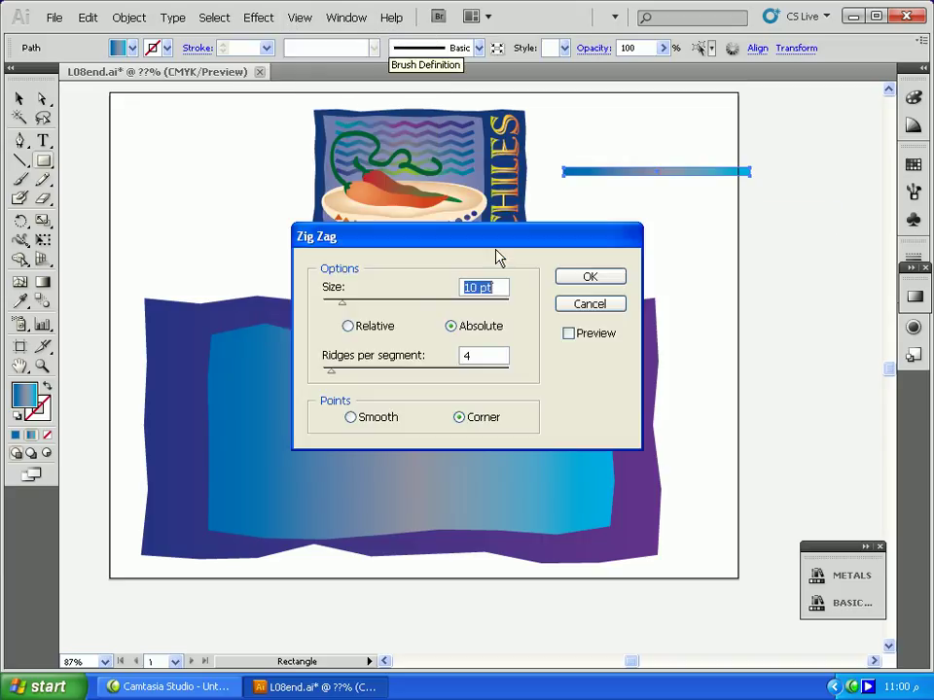
left_click(596, 342)
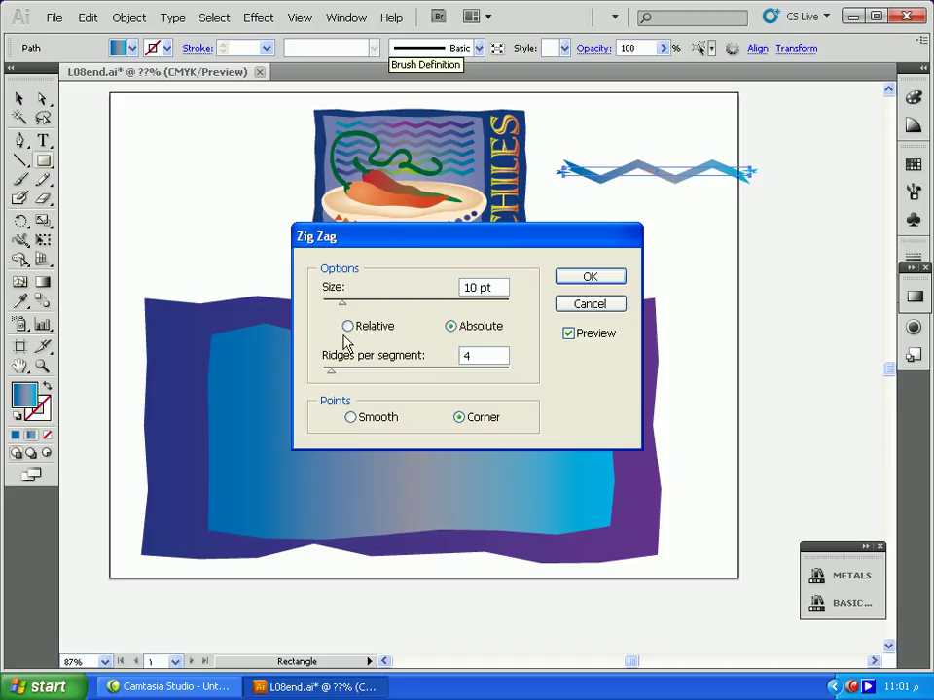
left_click_drag(333, 378, 332, 376)
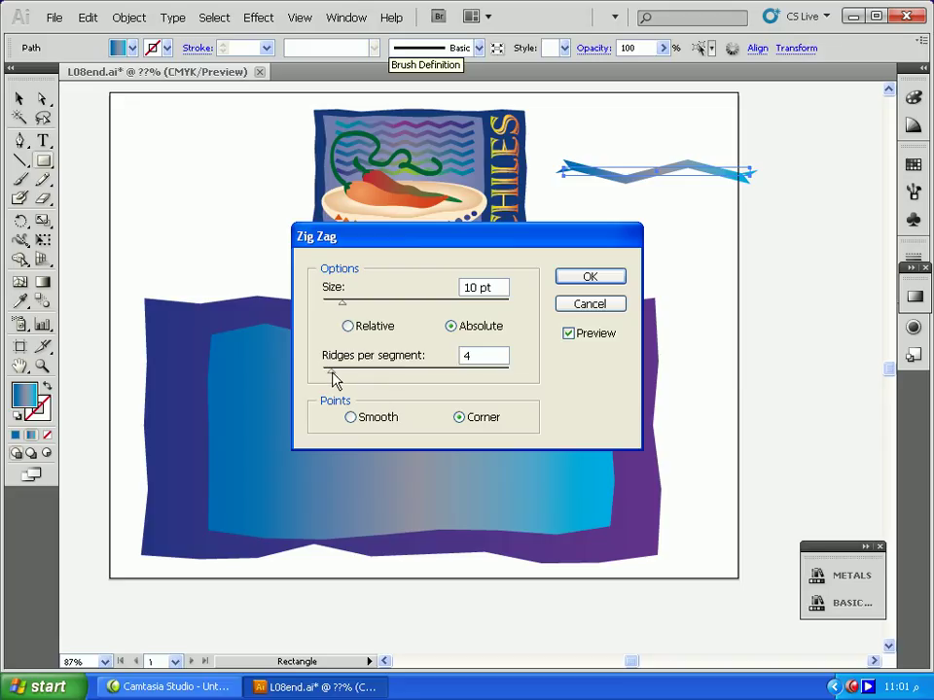
left_click_drag(347, 305, 351, 306)
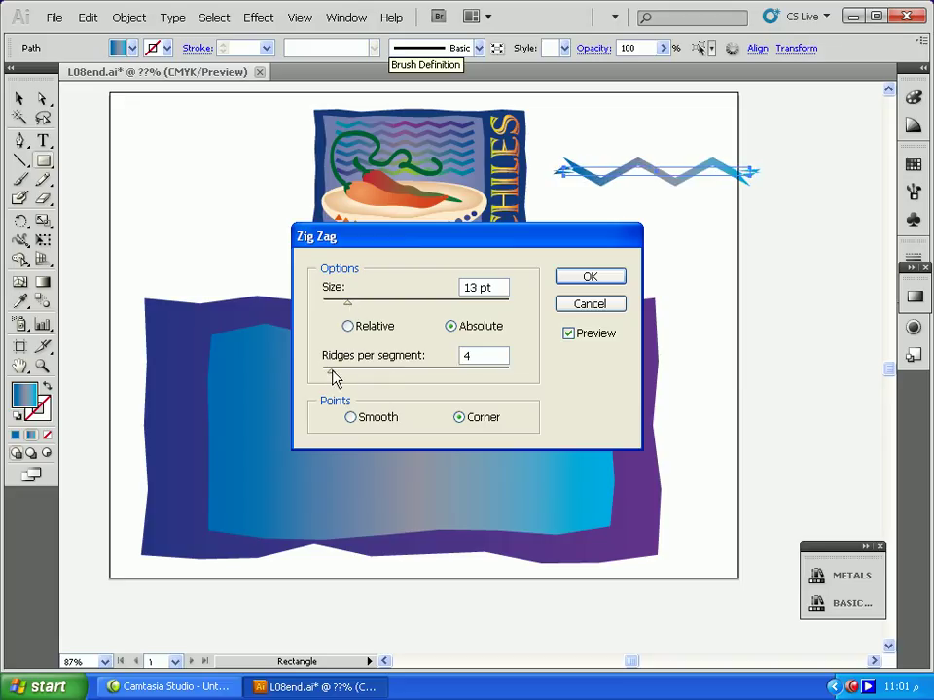
mouse_move(331, 375)
left_mouse_down()
mouse_move(325, 370)
mouse_move(331, 375)
left_mouse_up()
left_click(590, 280)
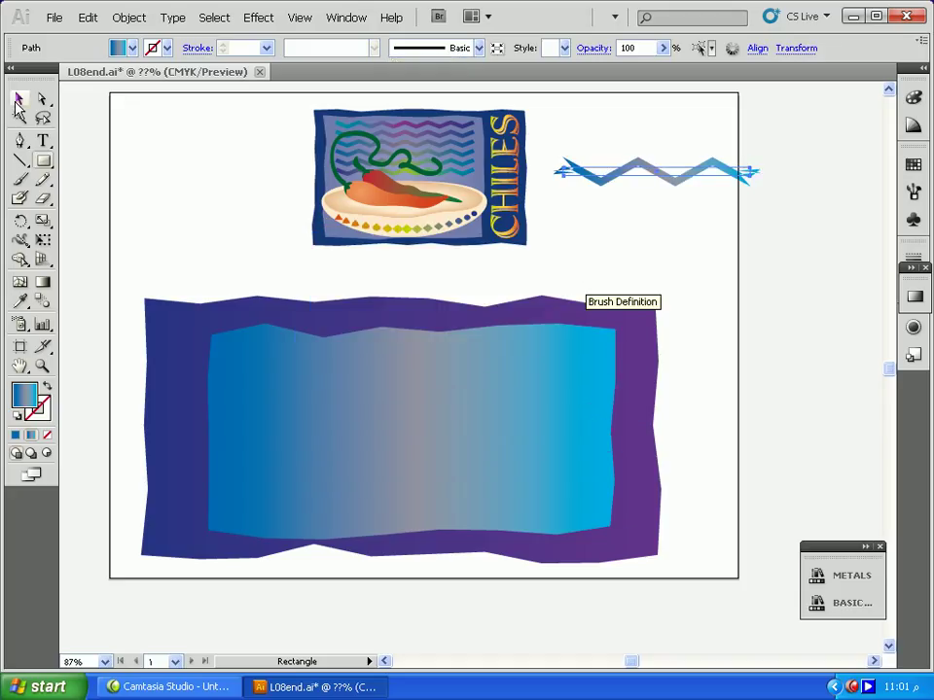
Widen the zigzag strip horizontally and place it lower, just above the large background rectangles
left_click(20, 99)
left_click(558, 265)
left_click_drag(694, 173, 817, 245)
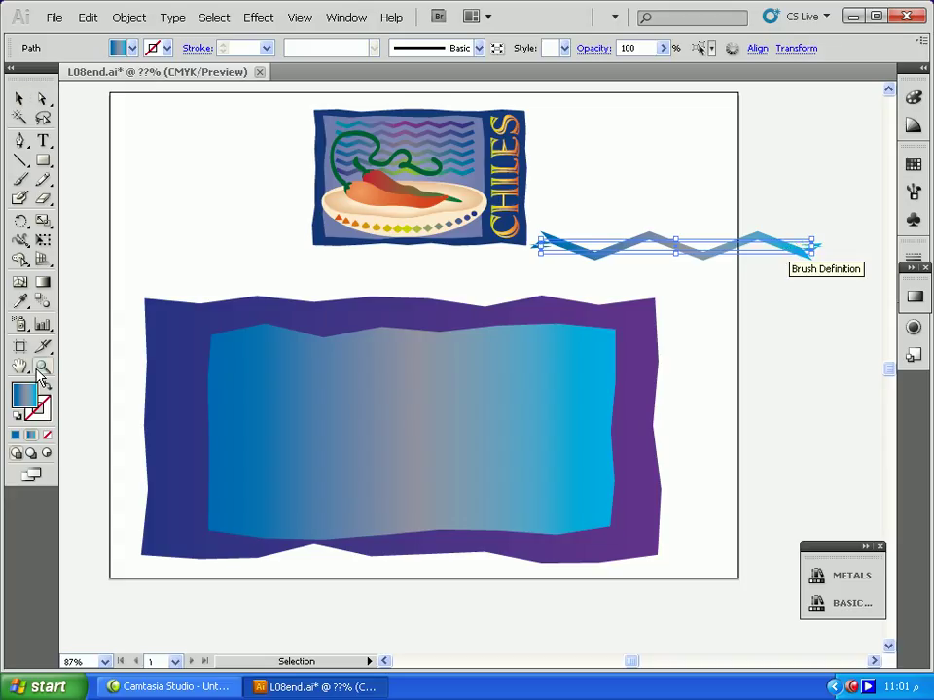
Try to erase the ragged right end of the zigzag strip while its effect is still live
left_click(42, 365)
left_click(795, 258)
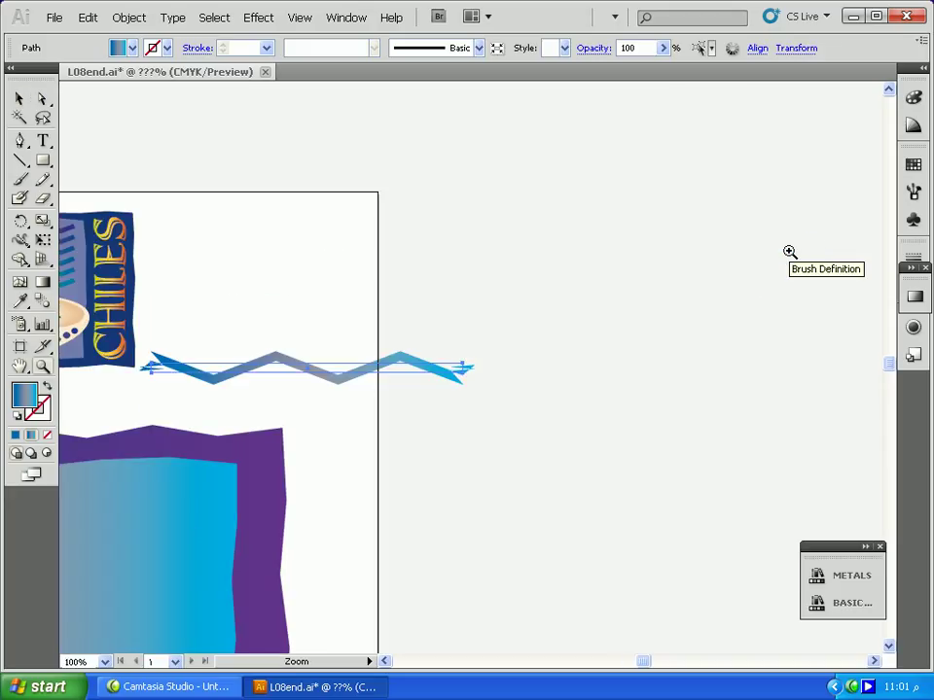
left_click(433, 391)
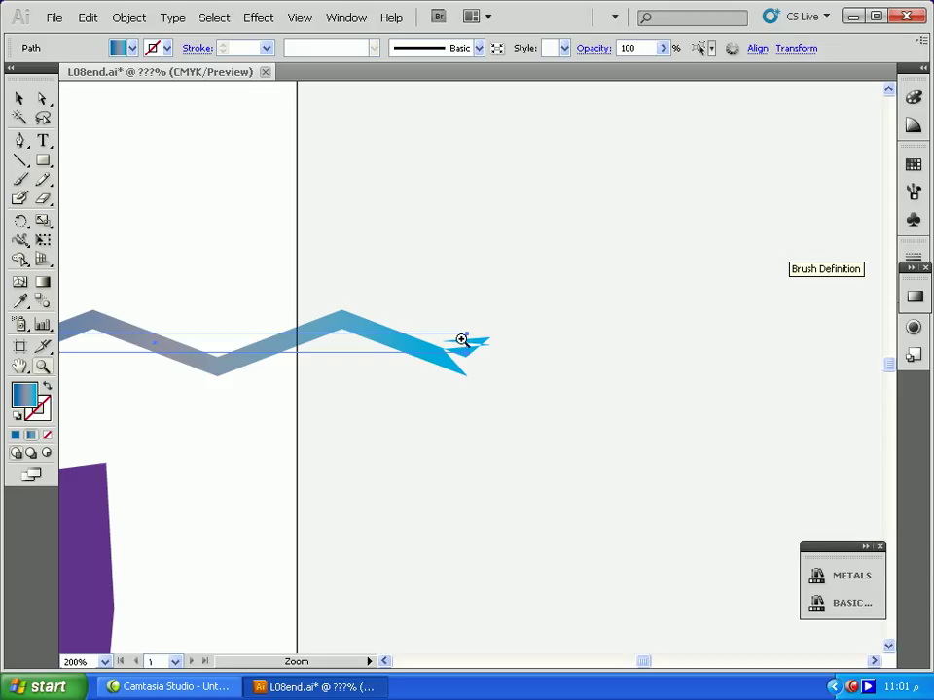
left_click(21, 101)
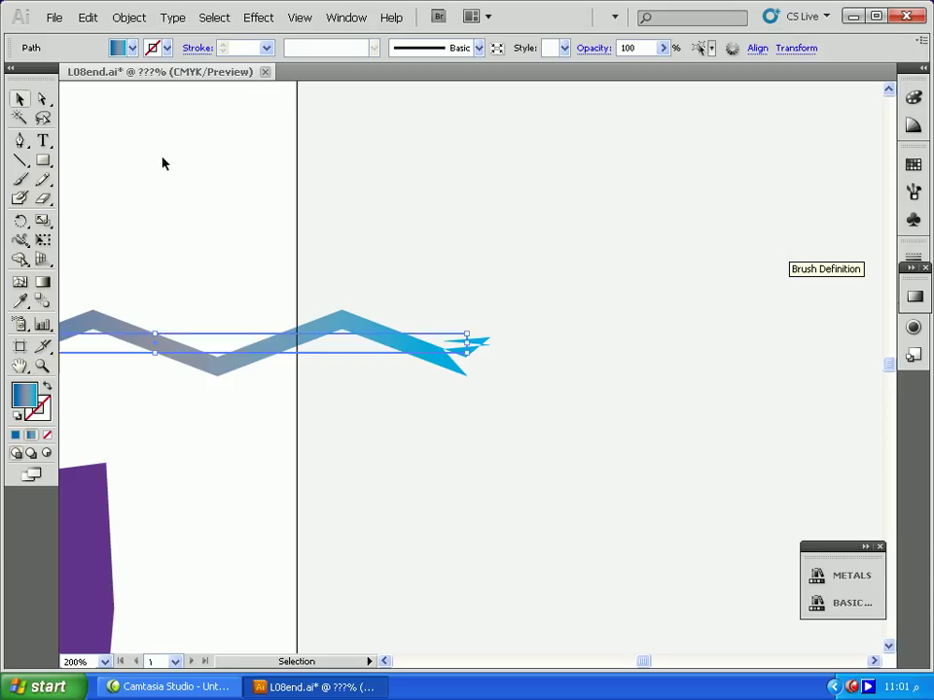
left_click(450, 368)
left_click_drag(433, 361, 516, 343)
left_click(41, 201)
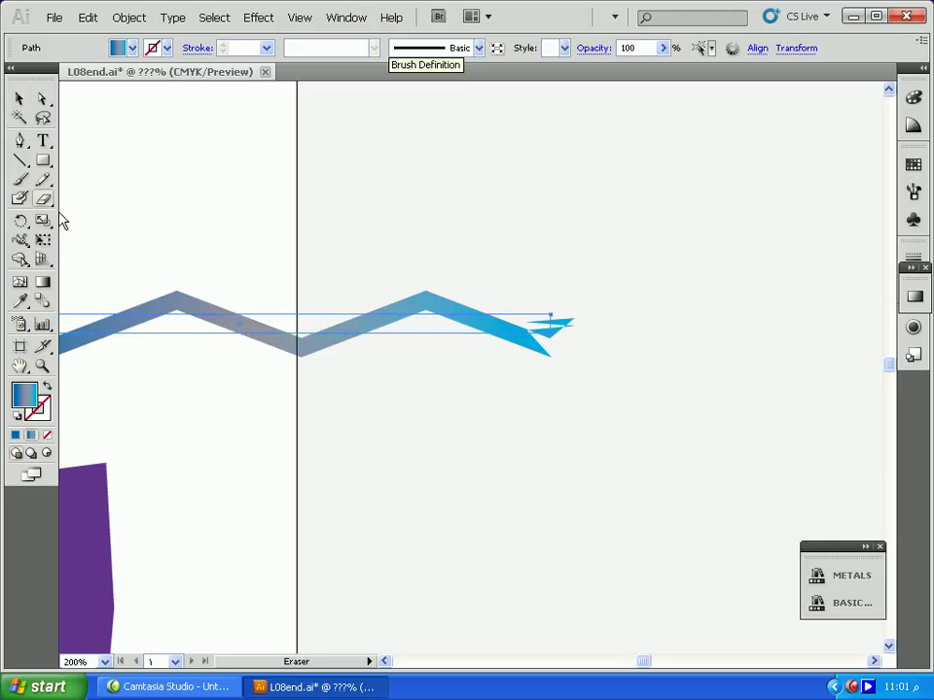
mouse_move(555, 310)
left_mouse_down()
mouse_move(549, 345)
mouse_move(540, 317)
mouse_move(555, 327)
mouse_move(574, 319)
left_mouse_up()
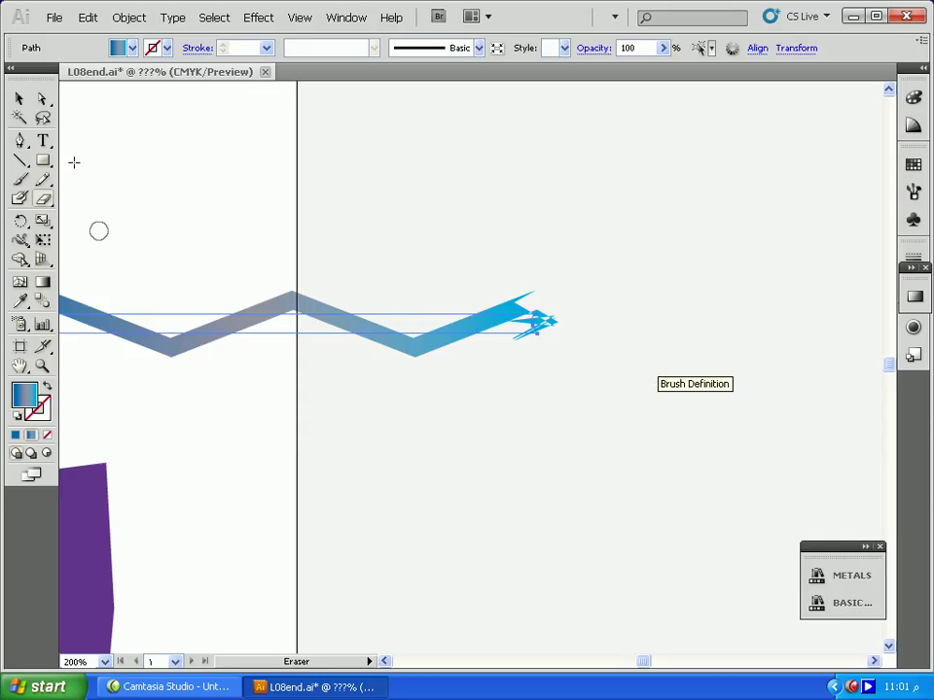
Expand the appearance of the zigzag strip so its Zig Zag effect becomes an editable path
left_click(20, 99)
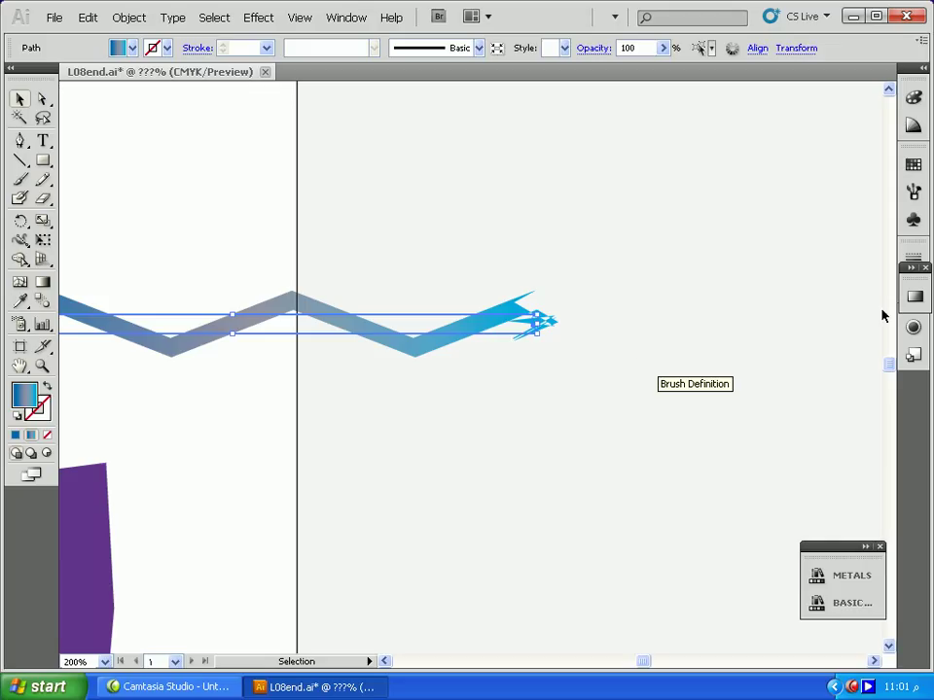
left_click_drag(910, 327, 914, 340)
left_click(914, 338)
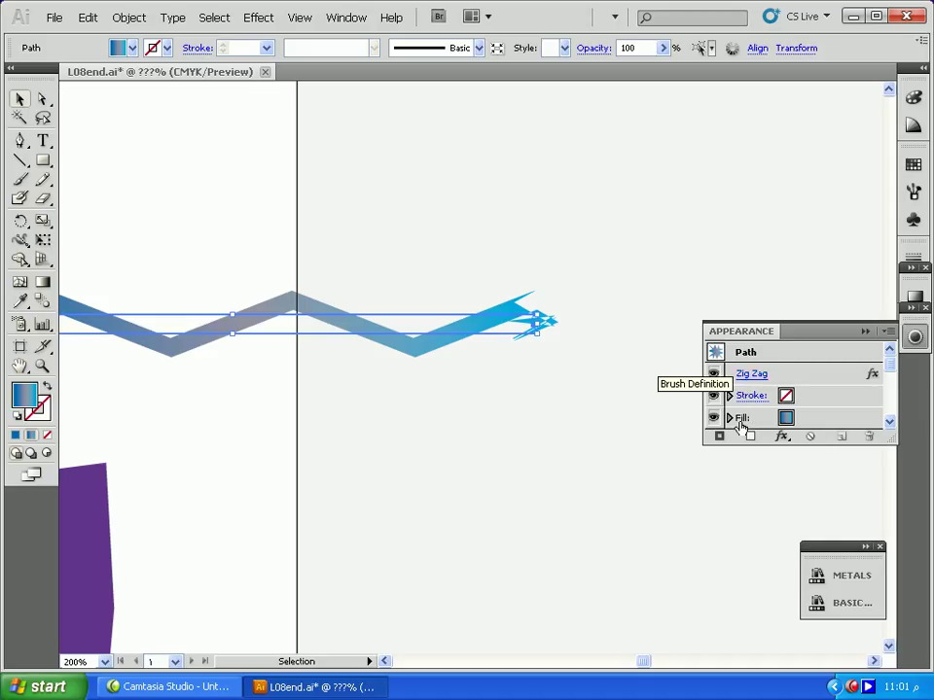
left_click(118, 21)
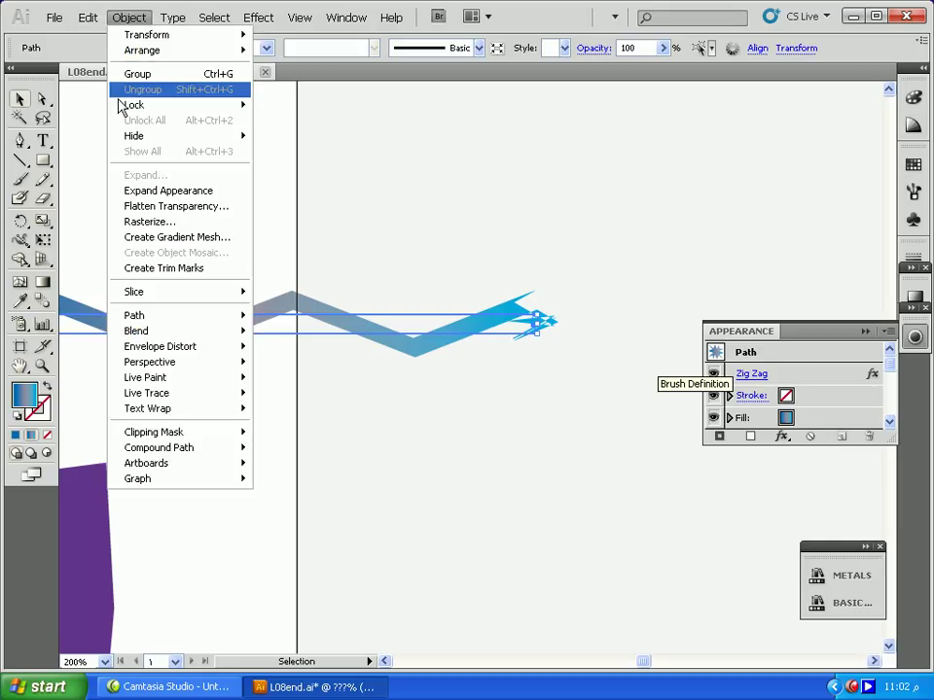
left_click(151, 195)
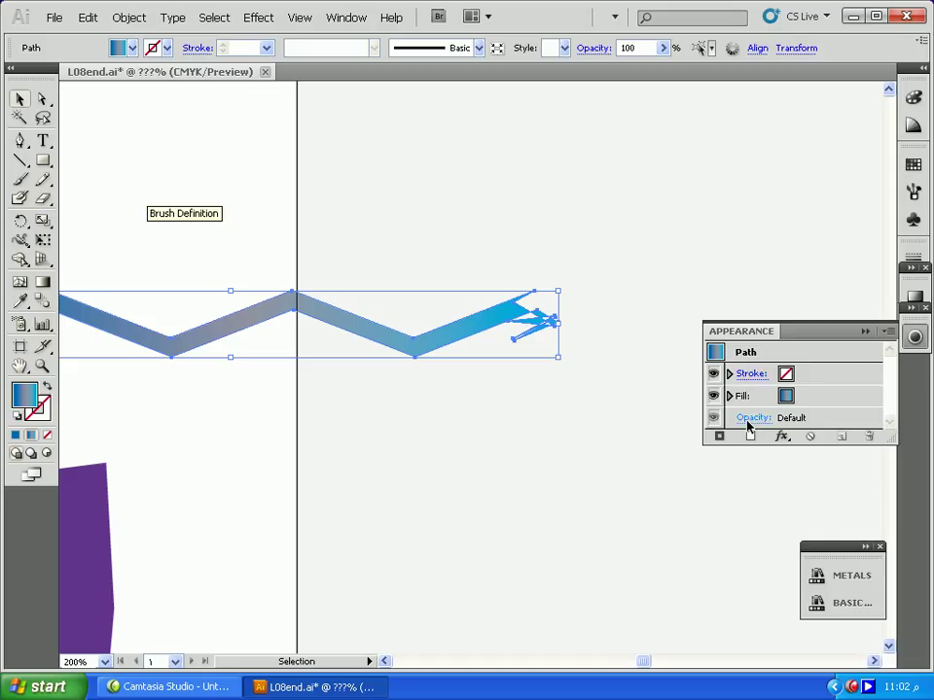
Erase the ragged tips and leftover fragments at both ends of the expanded zigzag strip
left_click(44, 199)
mouse_move(523, 288)
left_mouse_down()
mouse_move(521, 326)
mouse_move(519, 286)
mouse_move(544, 281)
mouse_move(568, 305)
mouse_move(543, 338)
left_mouse_up()
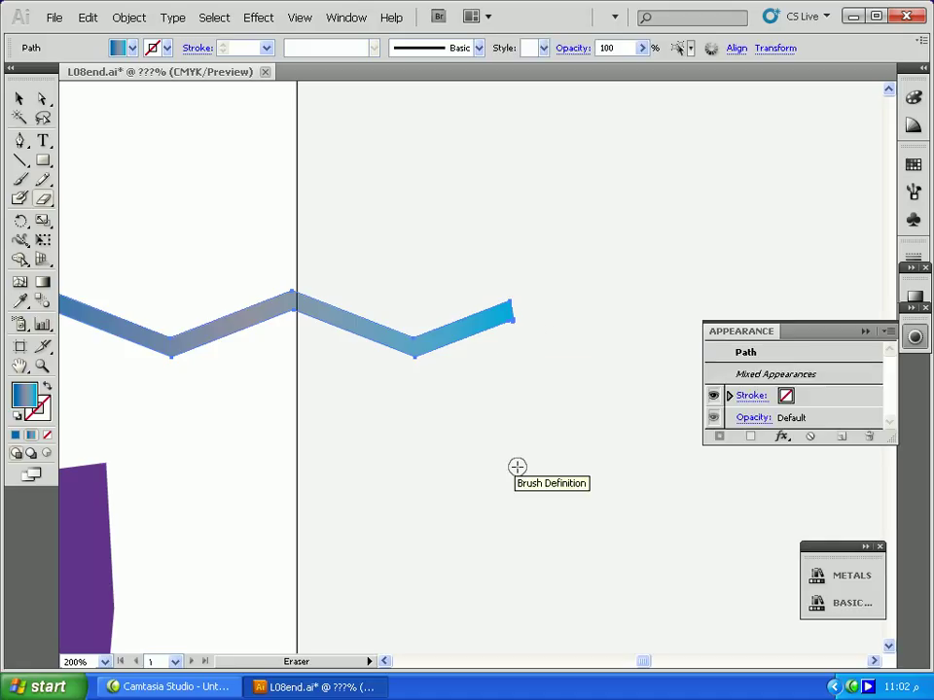
left_click(20, 366)
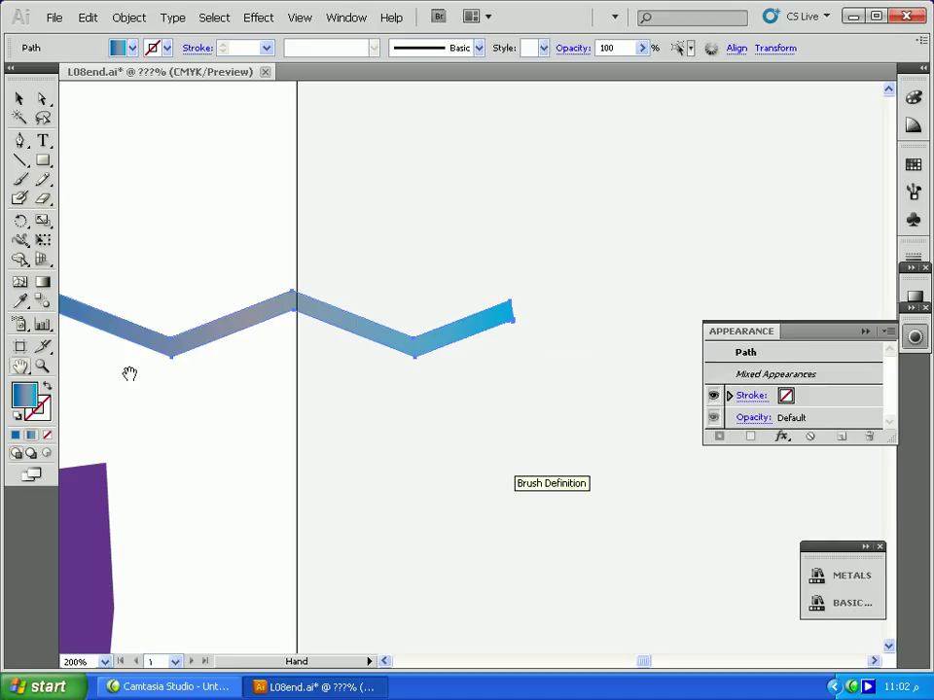
left_click_drag(161, 348, 526, 367)
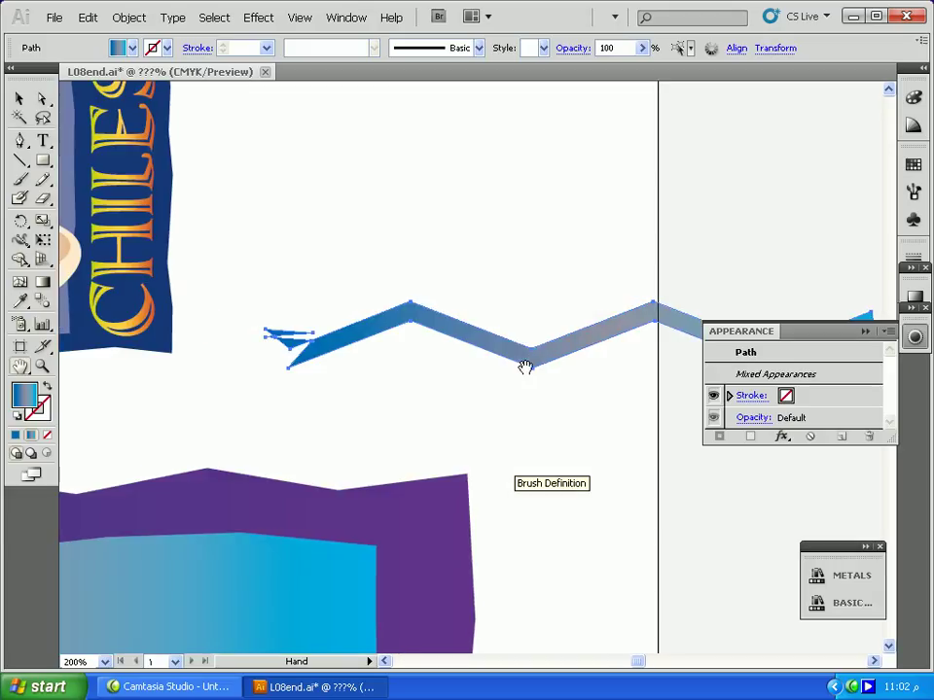
left_click(43, 199)
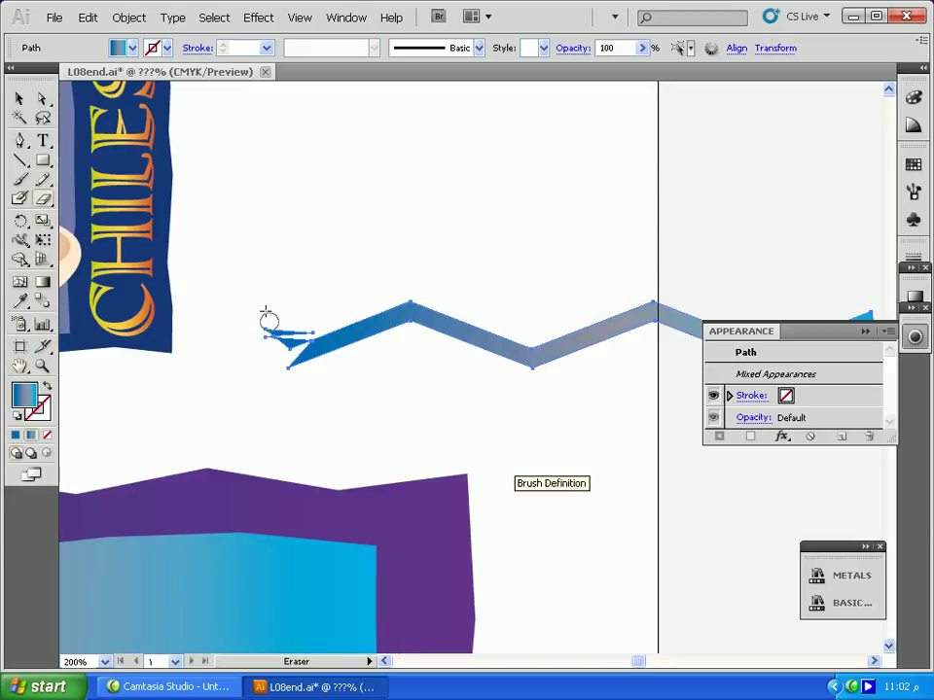
mouse_move(308, 334)
left_mouse_down()
mouse_move(304, 368)
mouse_move(288, 335)
left_mouse_up()
key("ctrl+z")
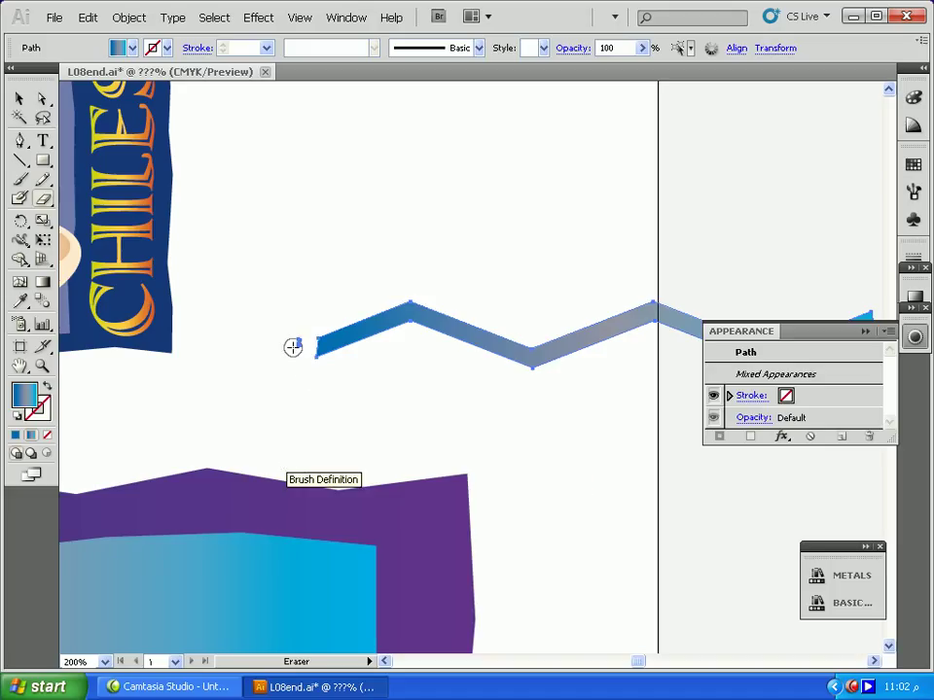
left_click(292, 339)
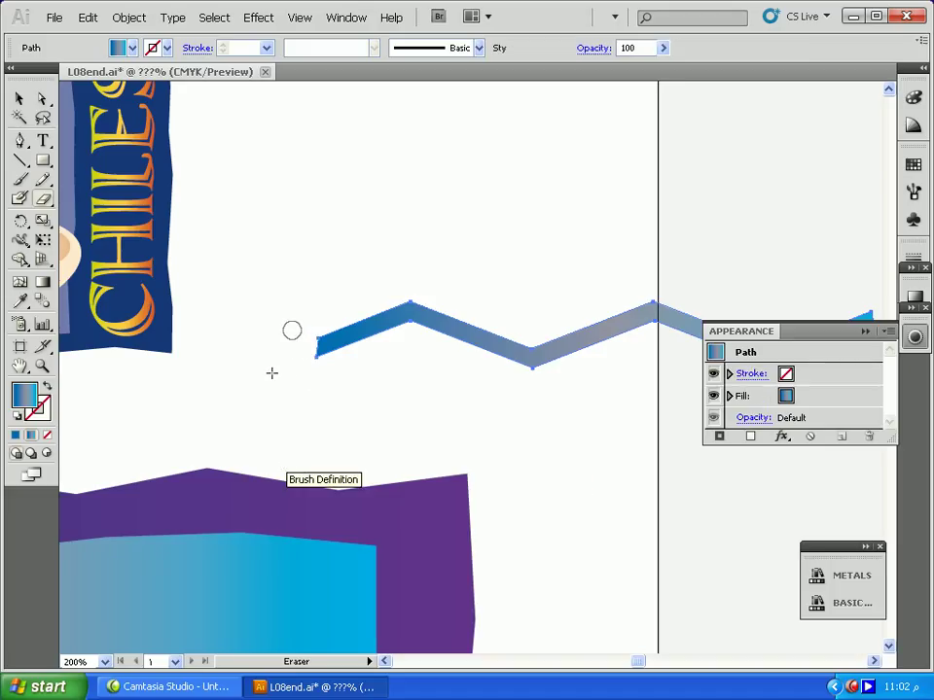
Move the zigzag strip onto the upper part of the inner gradient rectangle and bring it to the front
double_click(19, 366)
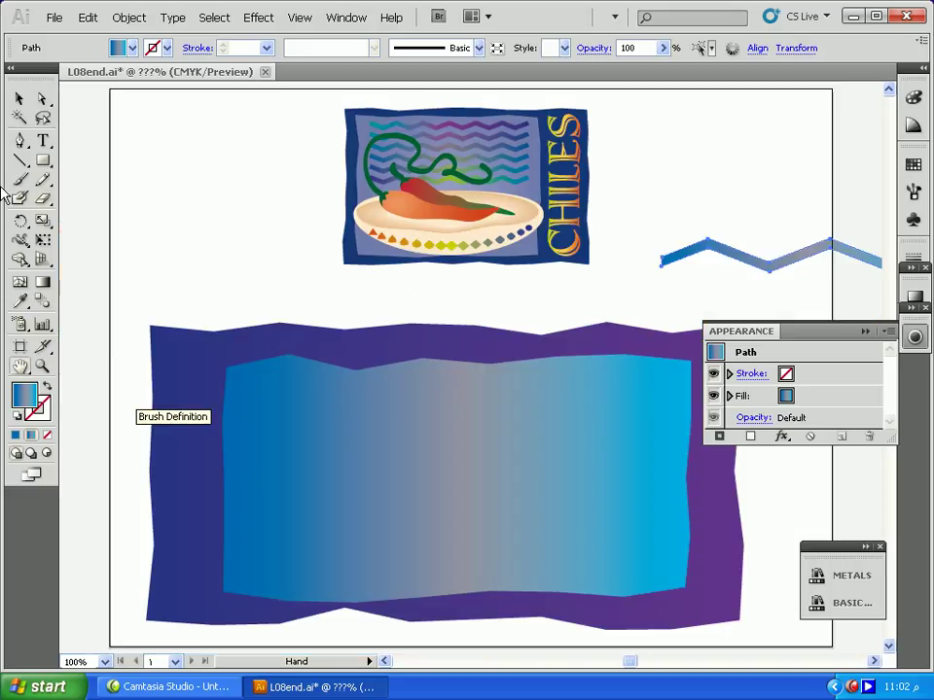
left_click(20, 98)
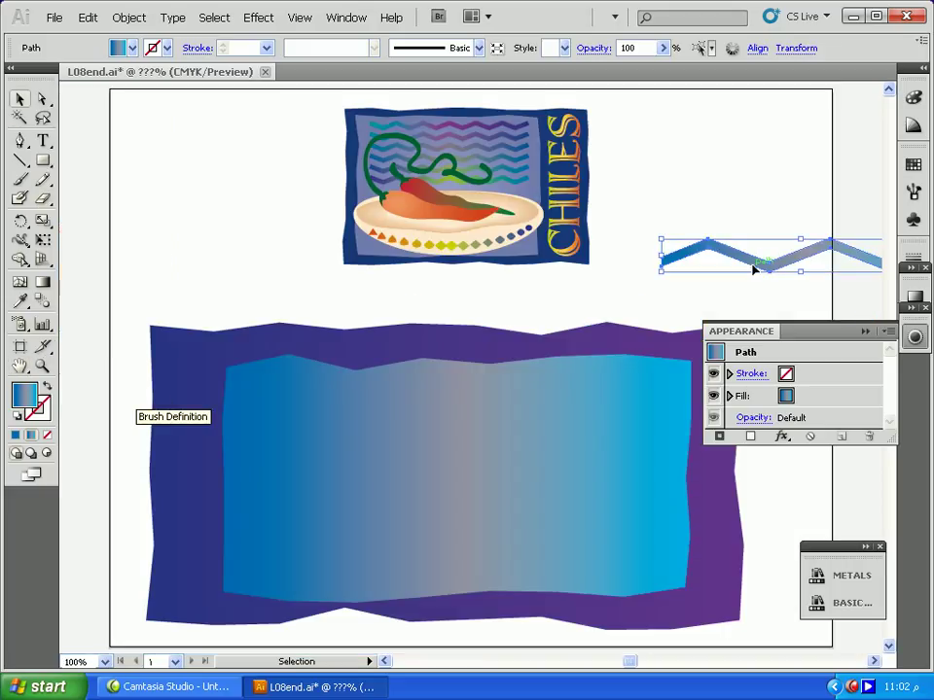
left_click_drag(755, 270, 405, 414)
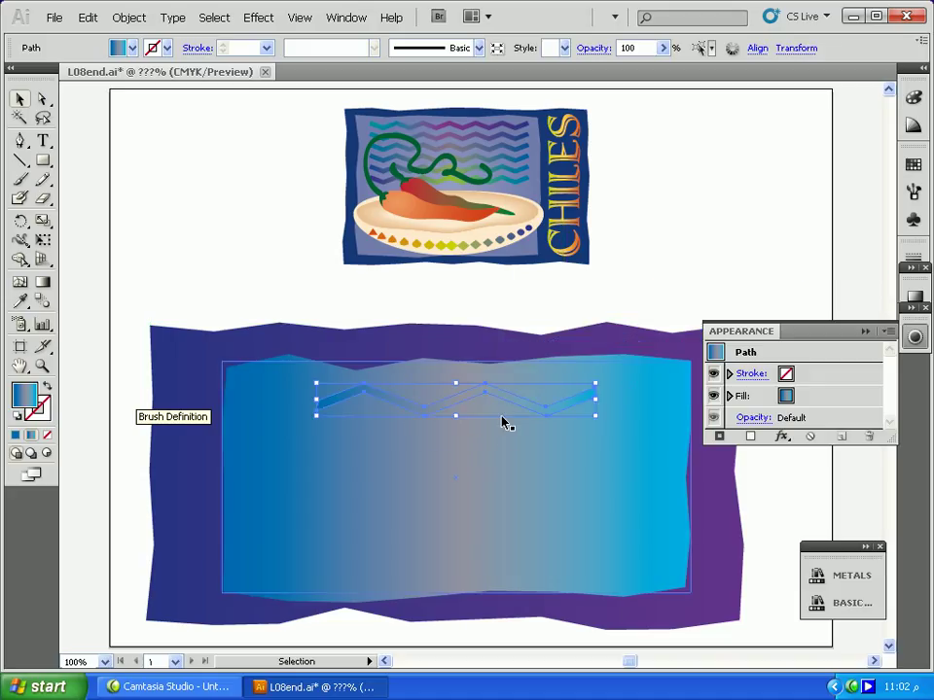
right_click(551, 420)
mouse_move(684, 632)
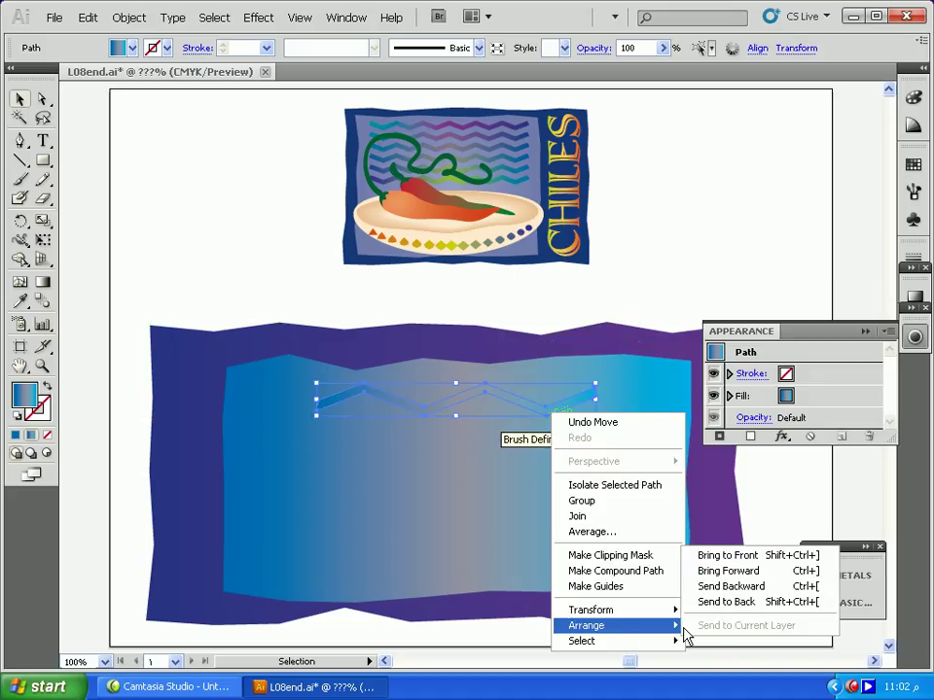
left_click(700, 555)
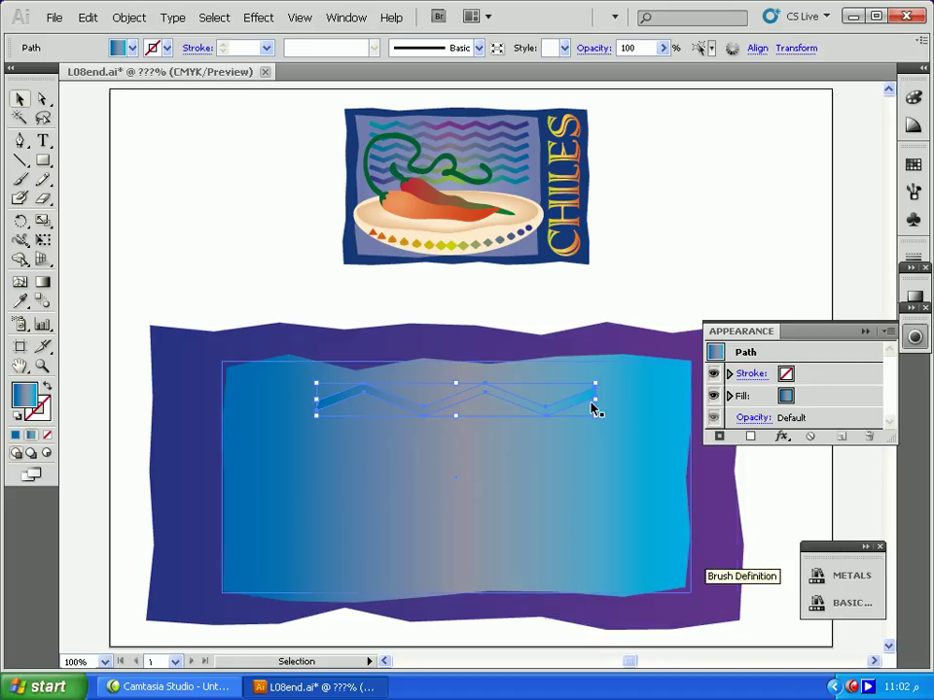
Fill the zigzag strip with the teal-to-purple gradient swatch and deselect it
left_click(793, 407)
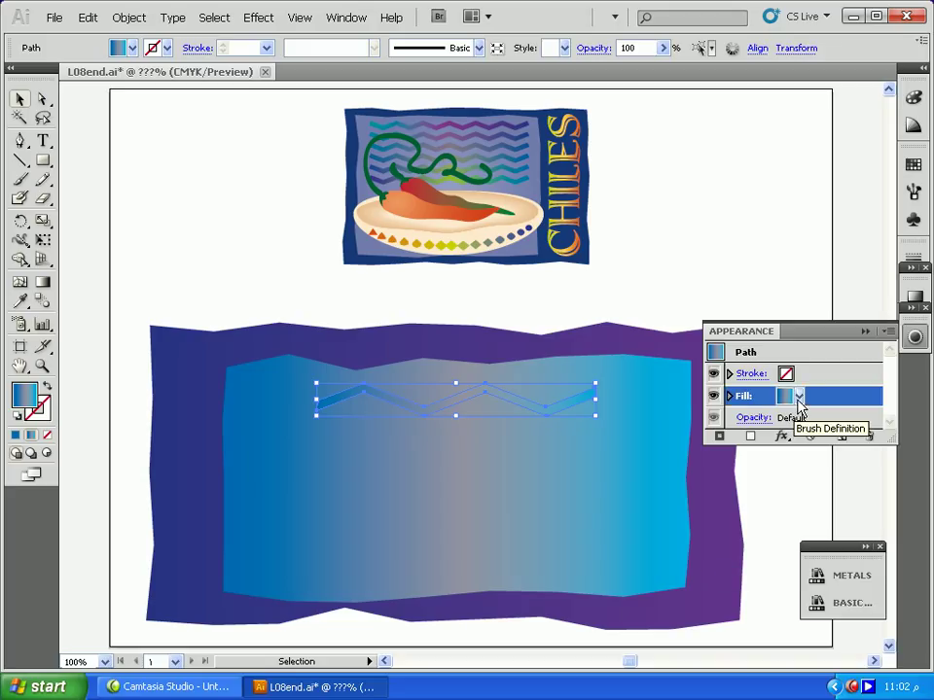
left_click(797, 401)
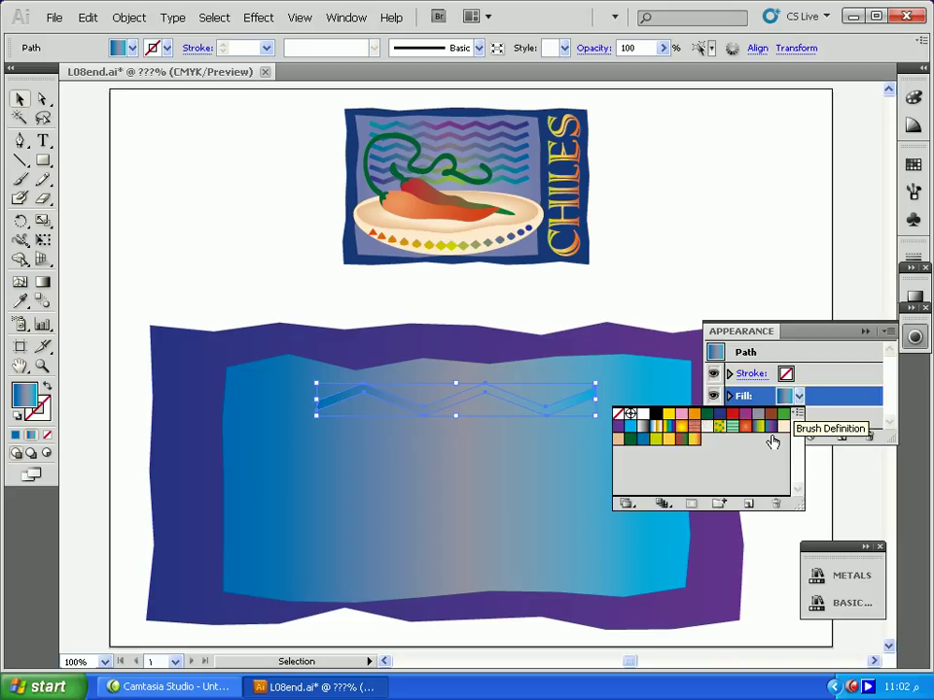
left_click(774, 429)
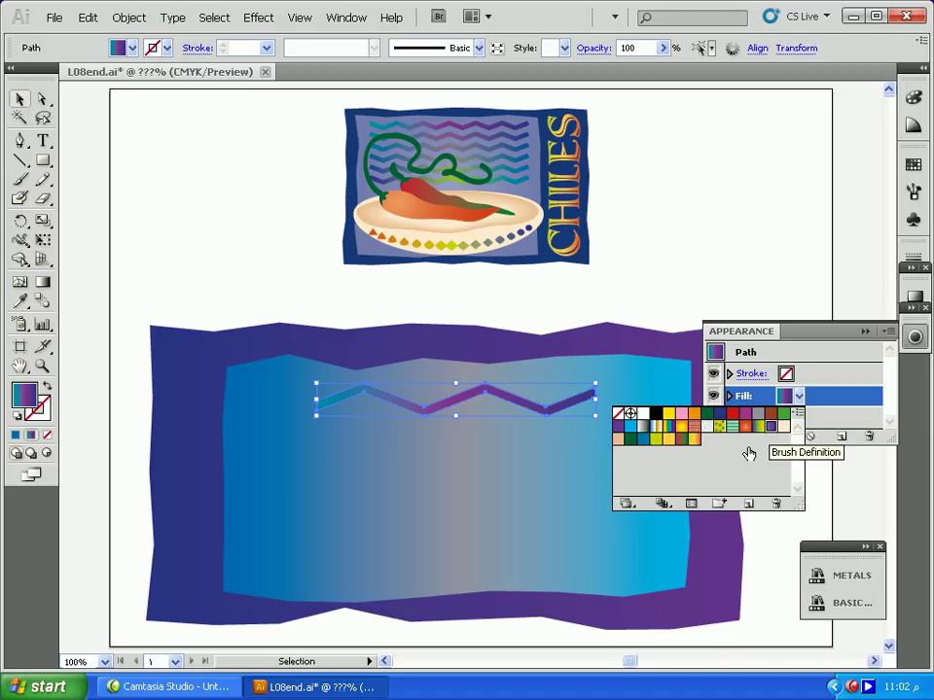
left_click(824, 406)
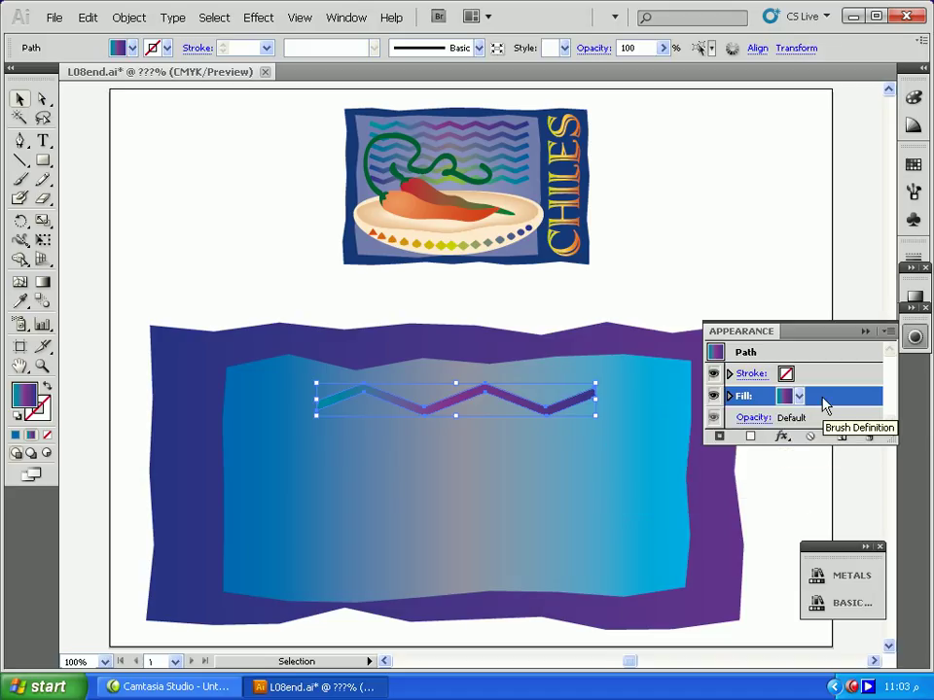
left_click(725, 258)
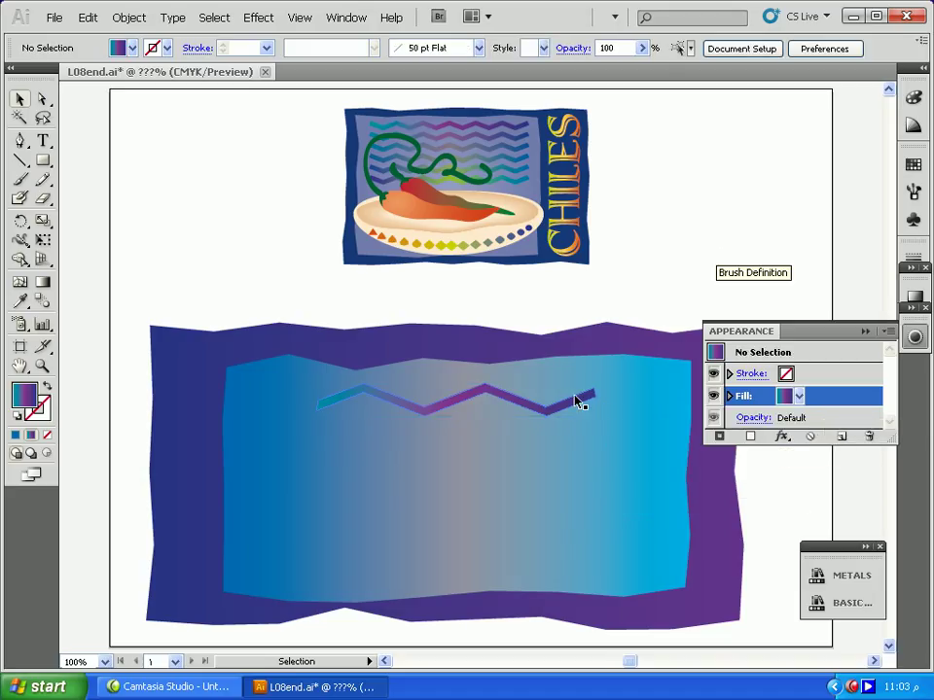
Narrow the zigzag strip to about two thirds of its width and move it to the upper right part of the inner rectangle
left_click(591, 399)
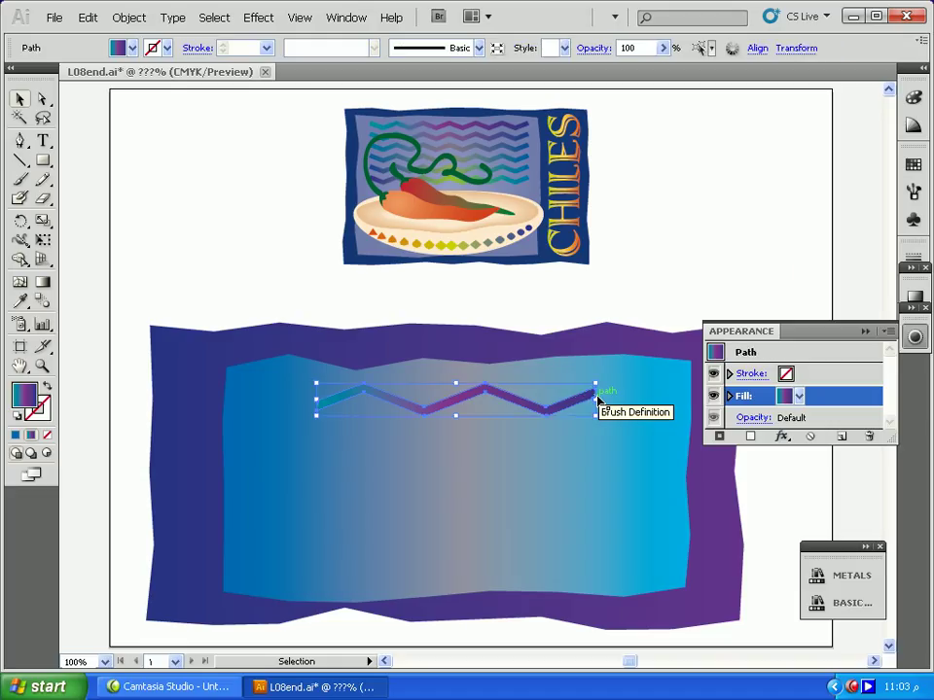
left_click_drag(596, 400, 506, 399)
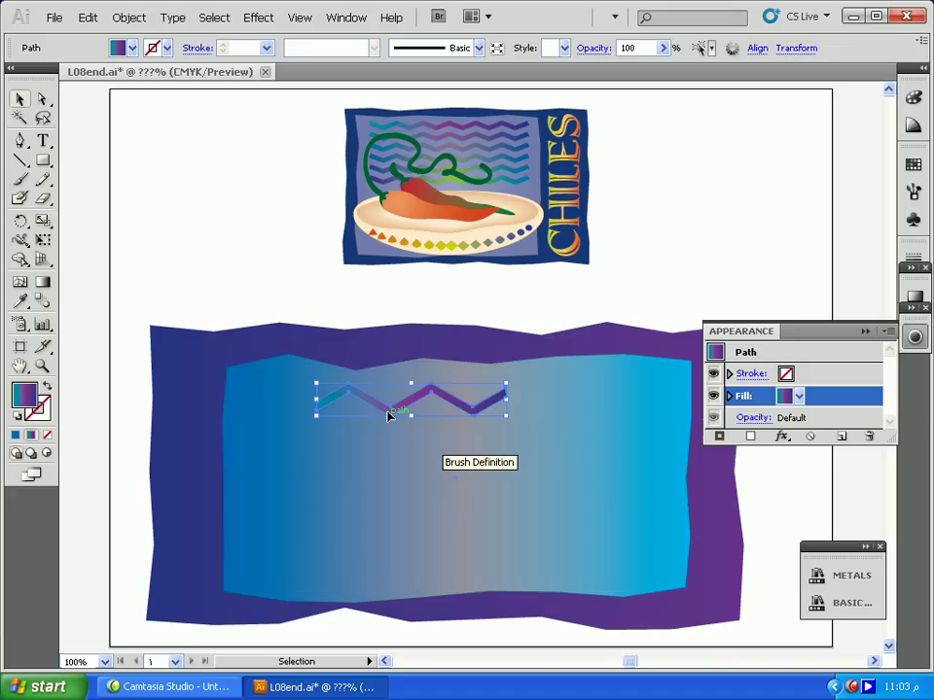
left_click_drag(388, 415, 557, 406)
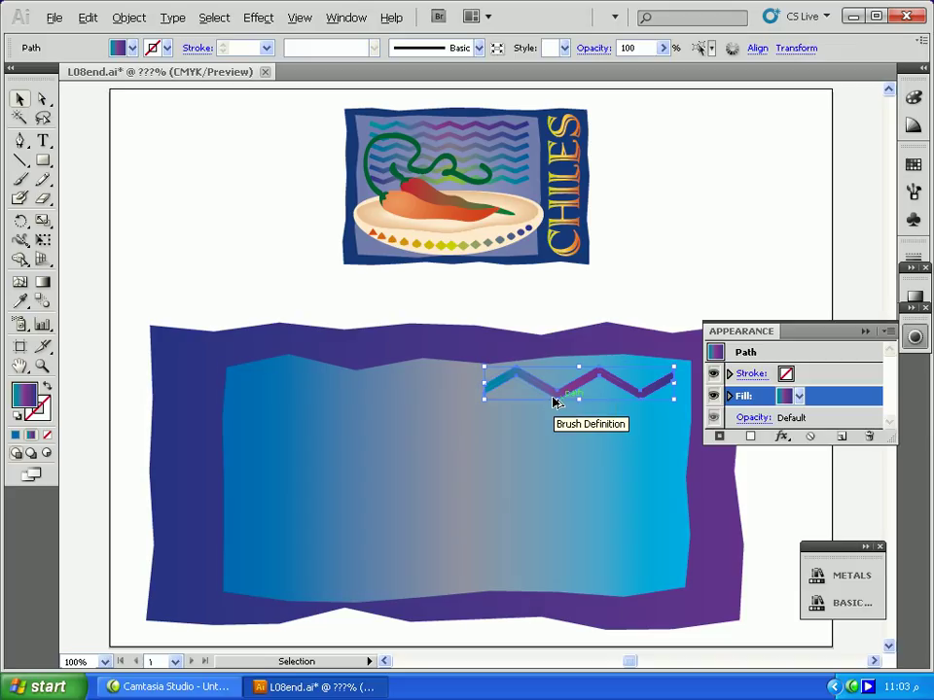
Duplicate the zigzag strip to its left and shift both strips leftward so they meet end to end, roughly centred in the inner rectangle
left_click_drag(555, 402, 490, 395)
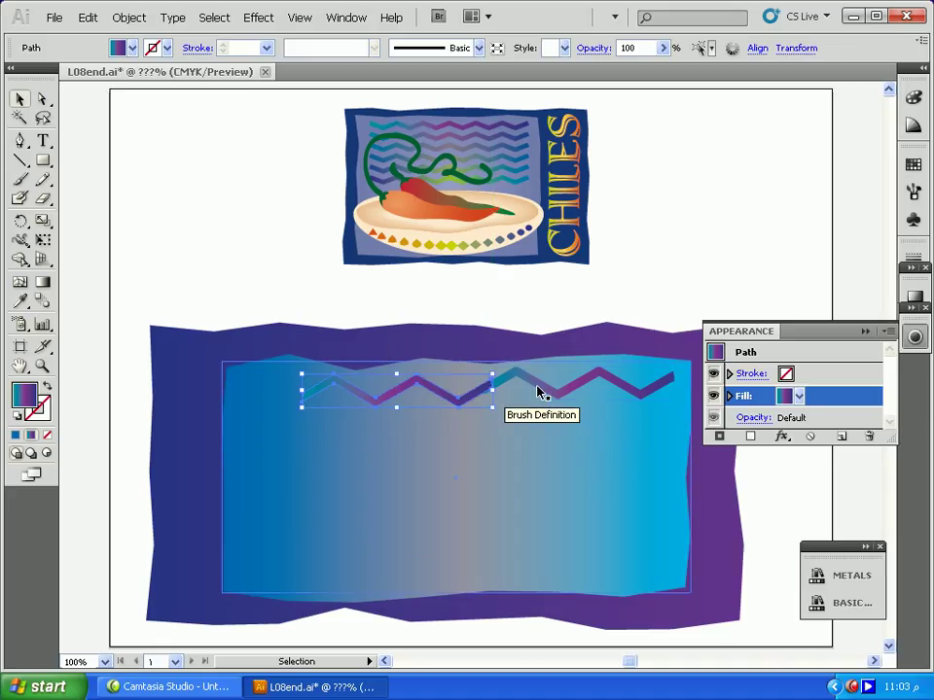
left_click(41, 367)
left_click(542, 476)
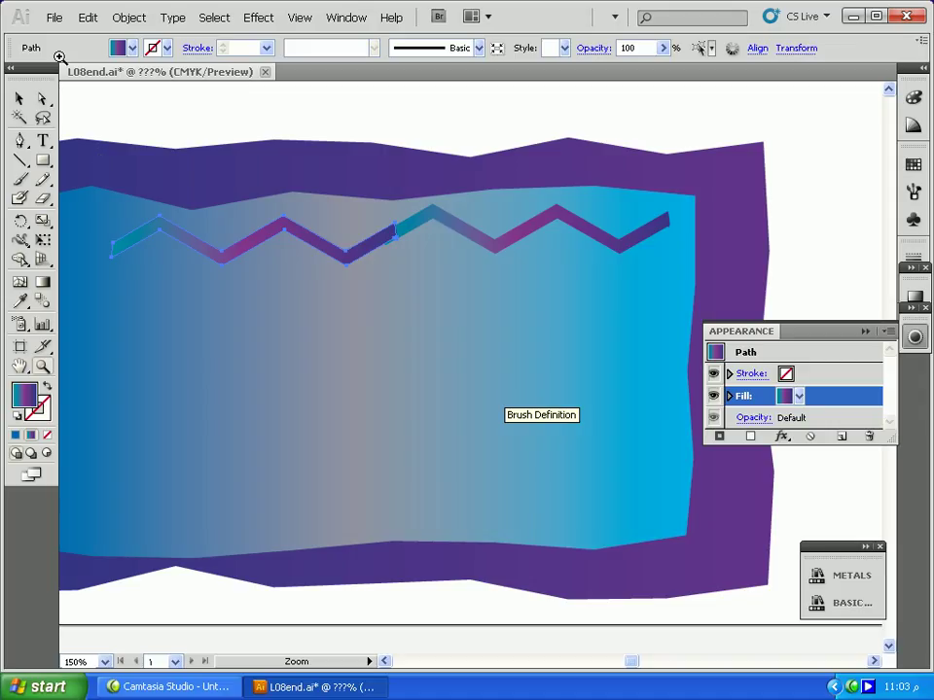
left_click(19, 98)
left_click(389, 239)
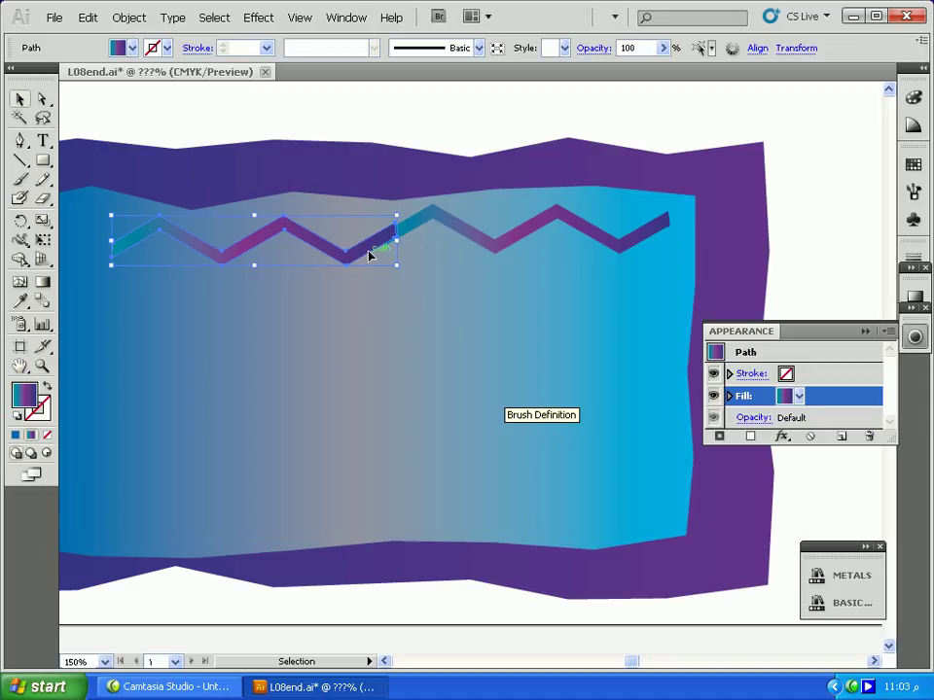
left_click(385, 662)
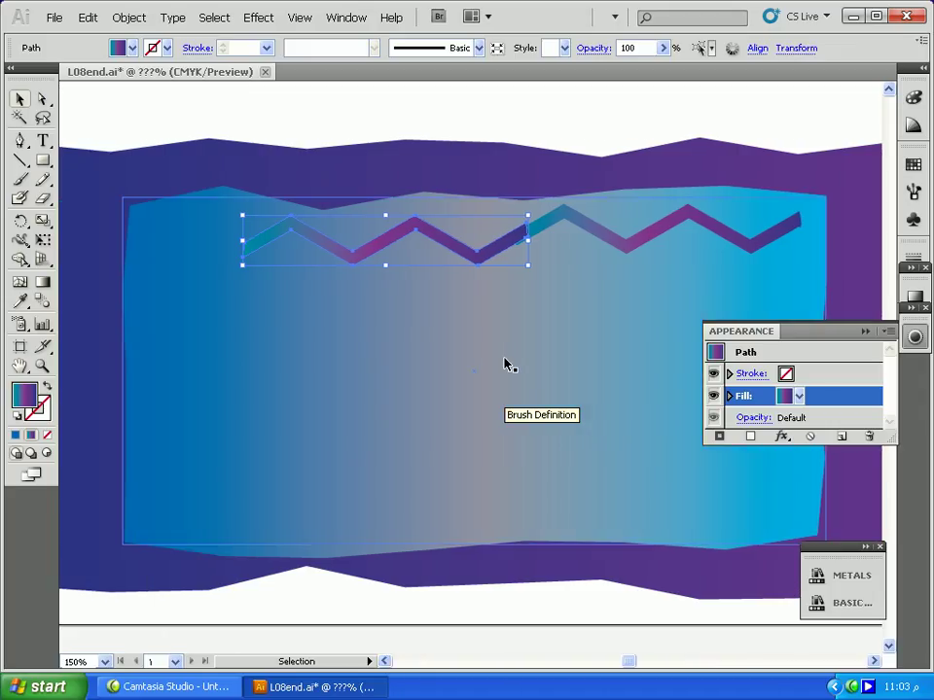
left_click_drag(484, 248, 449, 263)
left_click_drag(534, 239, 504, 234)
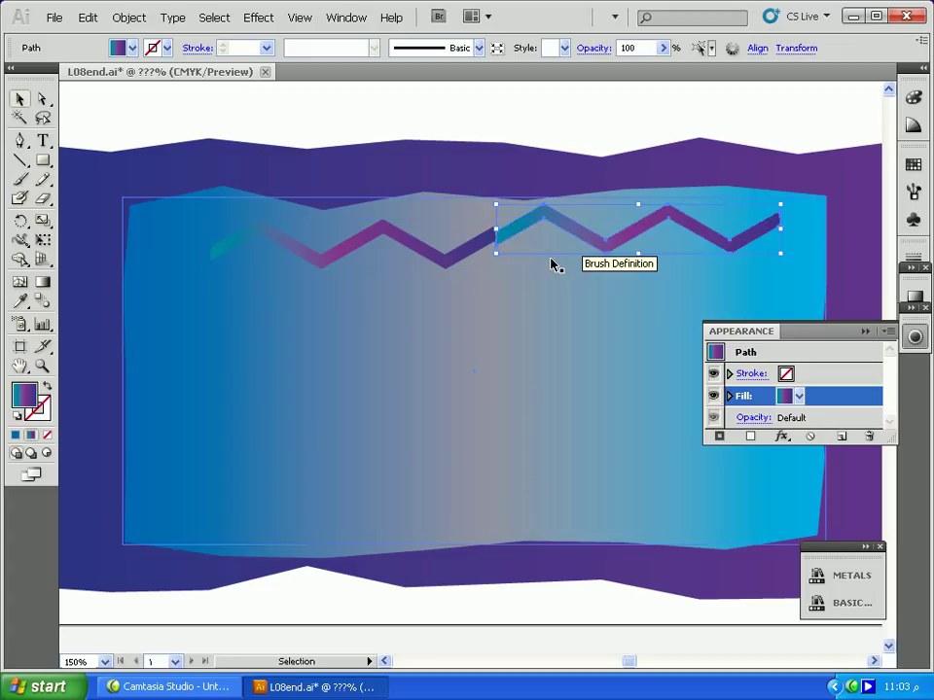
Nudge the right zigzag strip slightly up and left so its end overlaps the end of the left strip
key("Up")
key("Up")
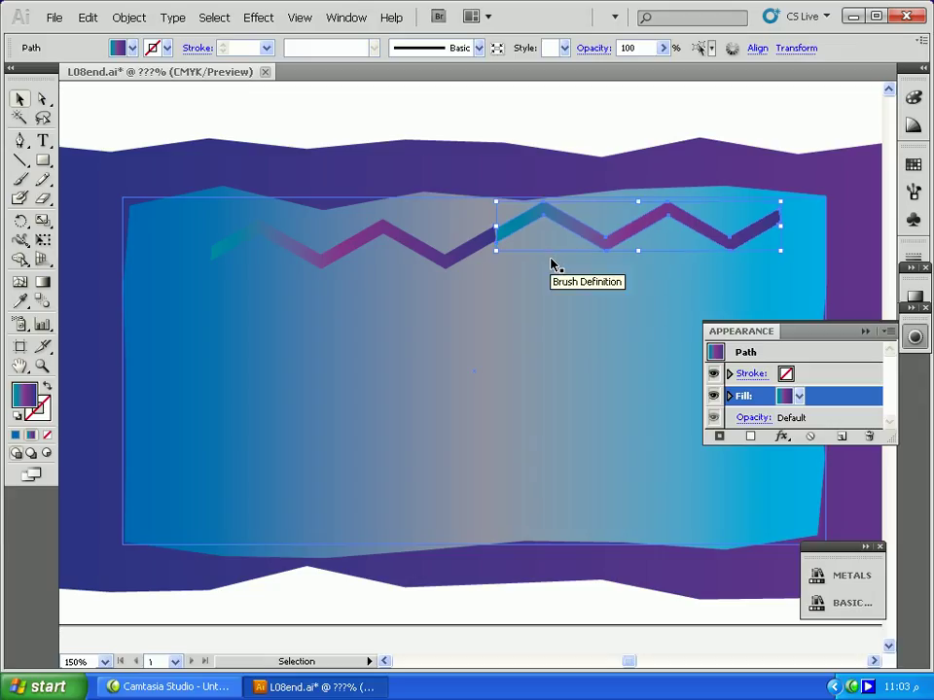
key("Up")
key("Up")
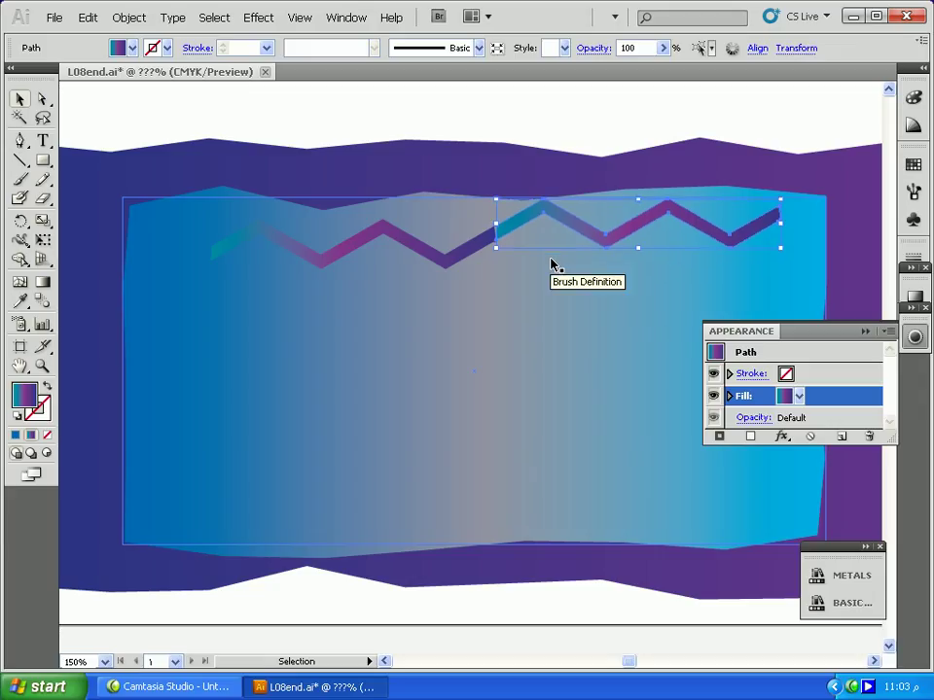
key("Left")
key("Left")
key("Left")
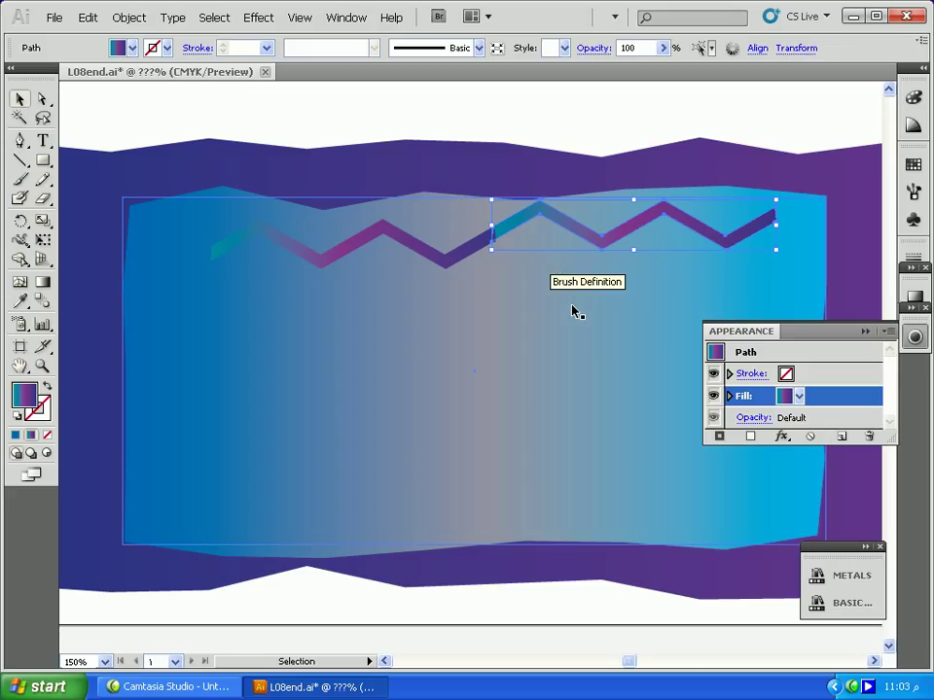
Unite the two overlapping zigzag strips into one continuous shape with Pathfinder
left_click(527, 236)
left_click(519, 223)
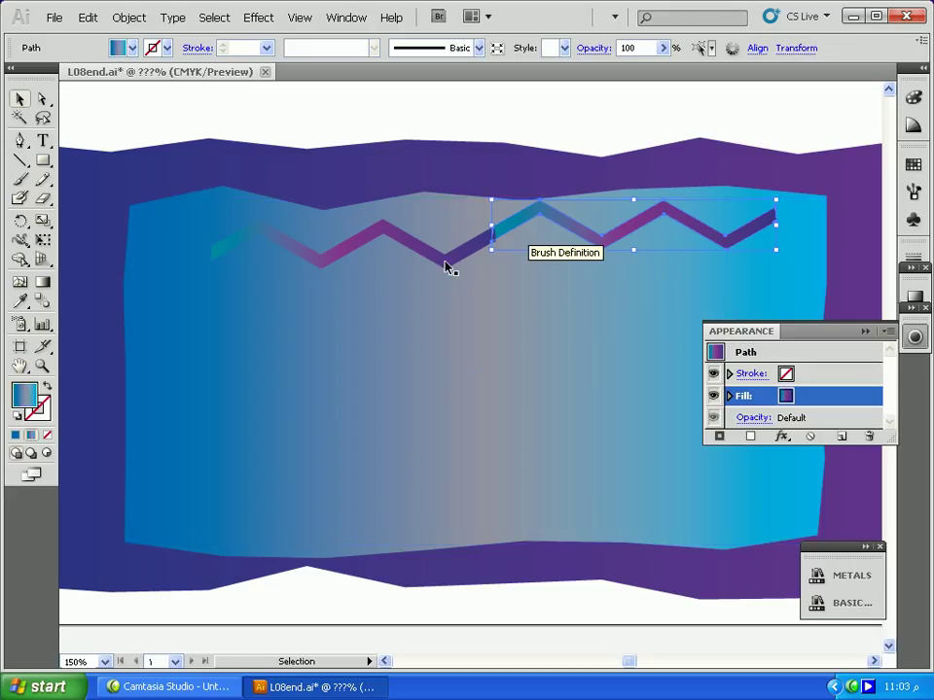
left_click(447, 264, "shift")
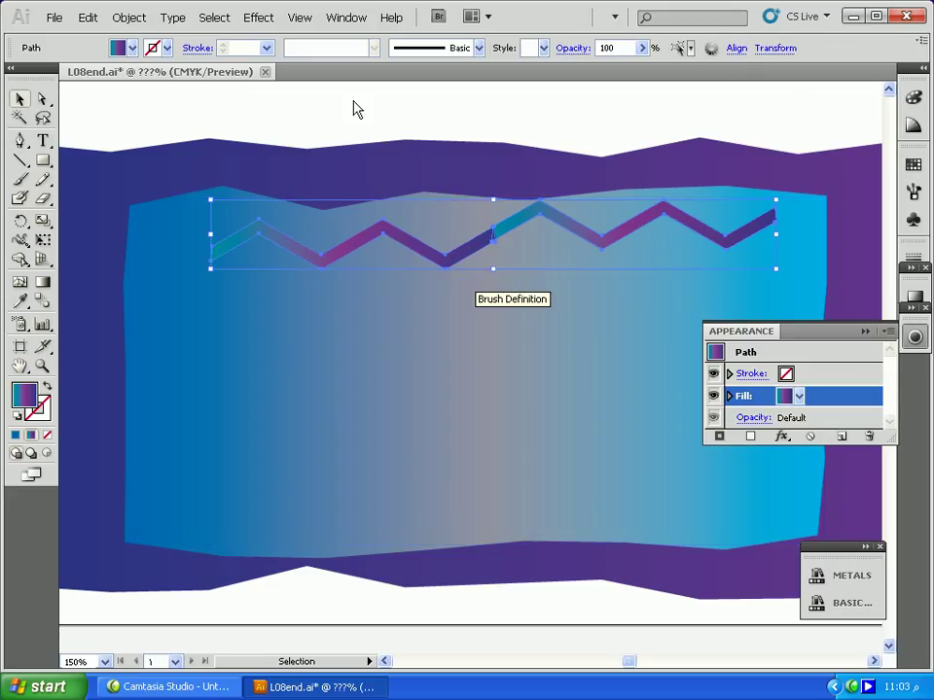
left_click(348, 18)
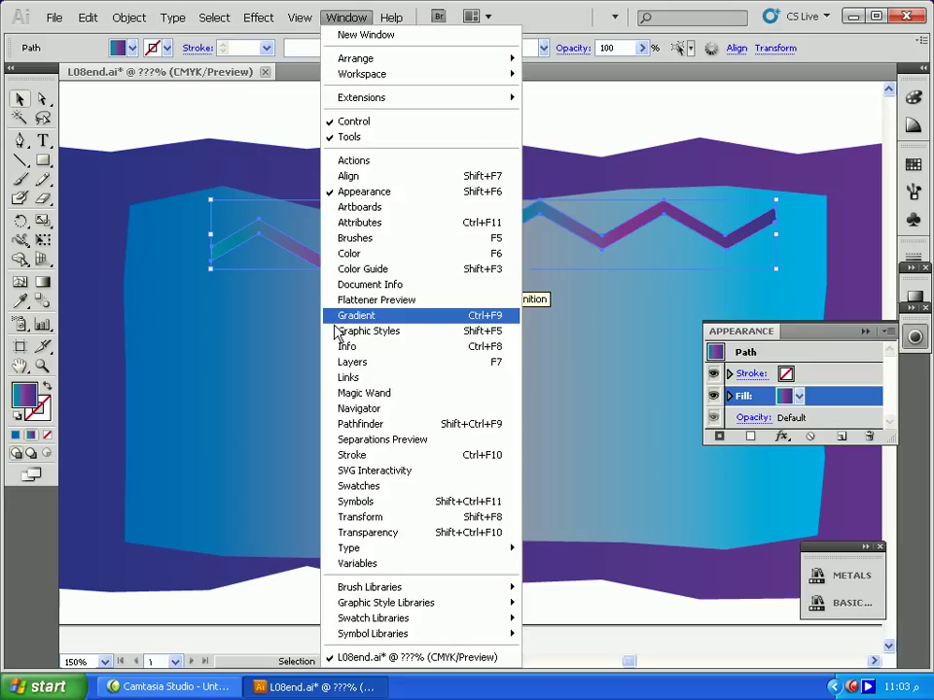
left_click(385, 425)
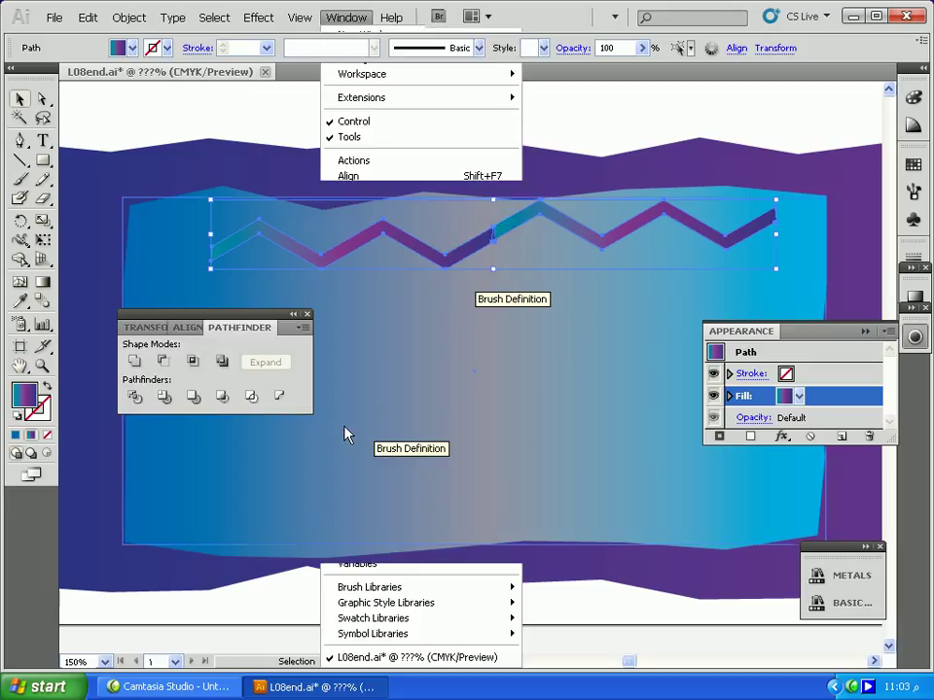
left_click(135, 361)
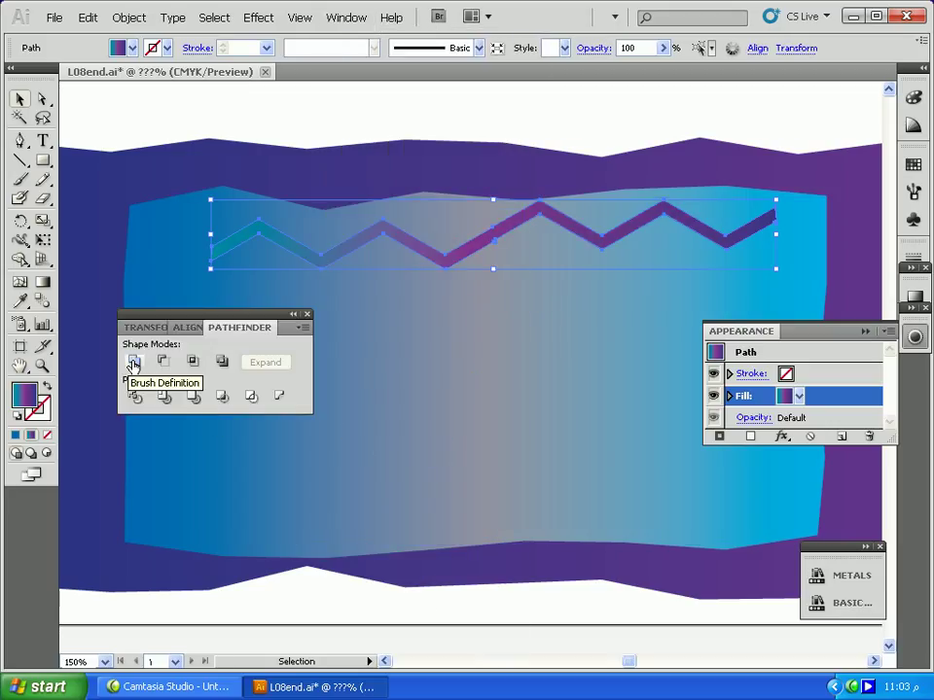
left_click(307, 314)
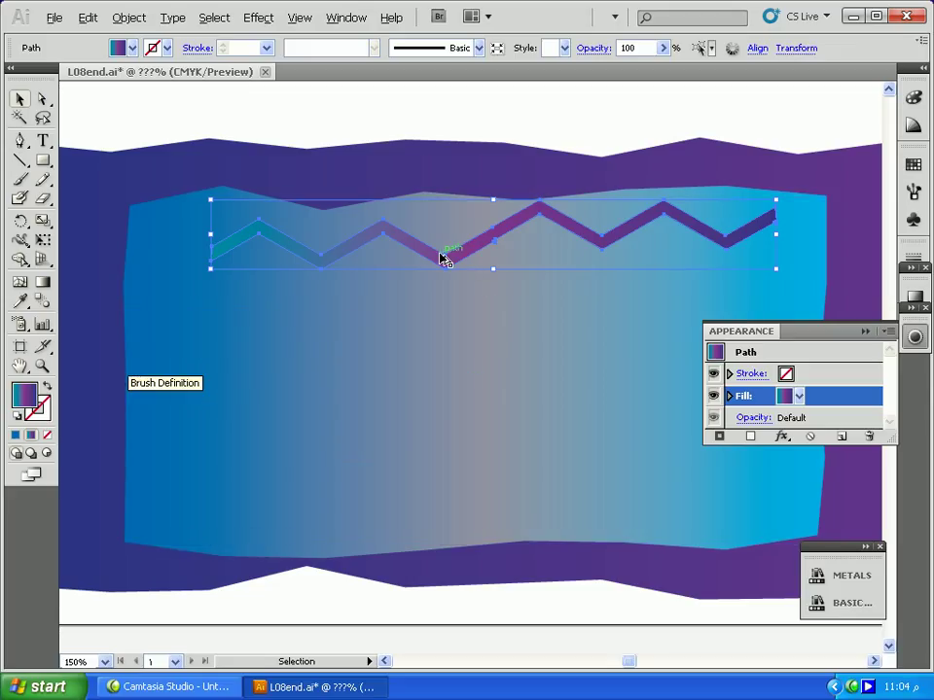
Duplicate the zigzag strip near the inner rectangle's lower edge and blend the two strips using 3 specified steps
left_click_drag(442, 258, 452, 500)
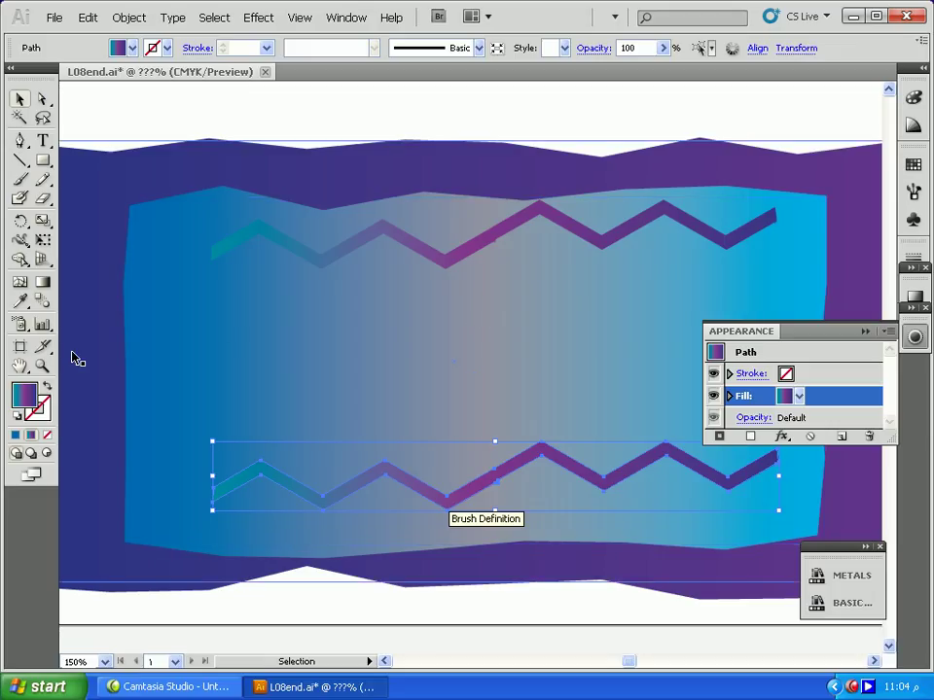
double_click(40, 302)
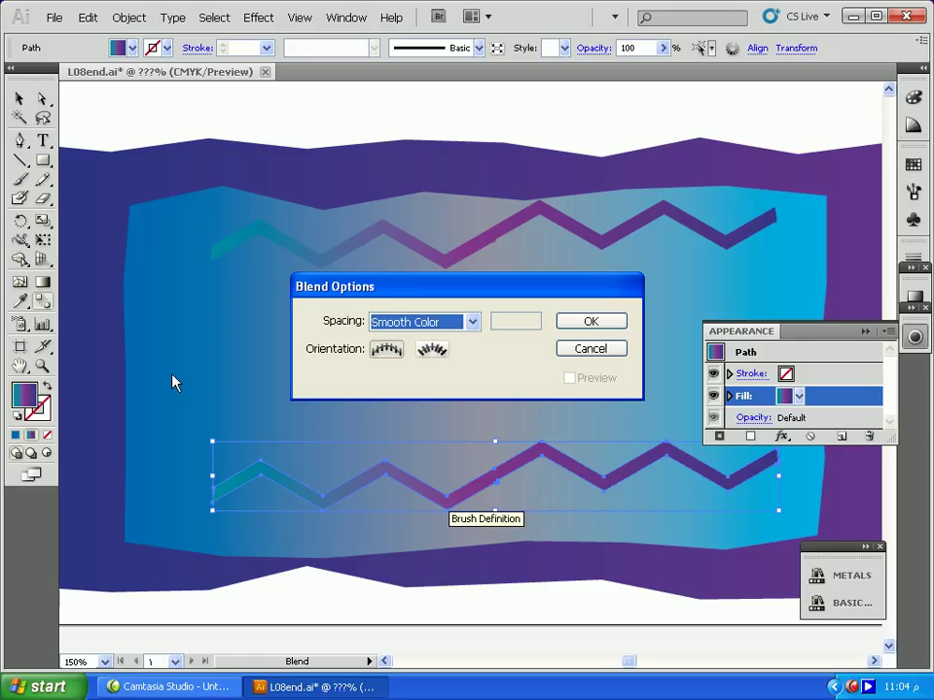
left_click(469, 323)
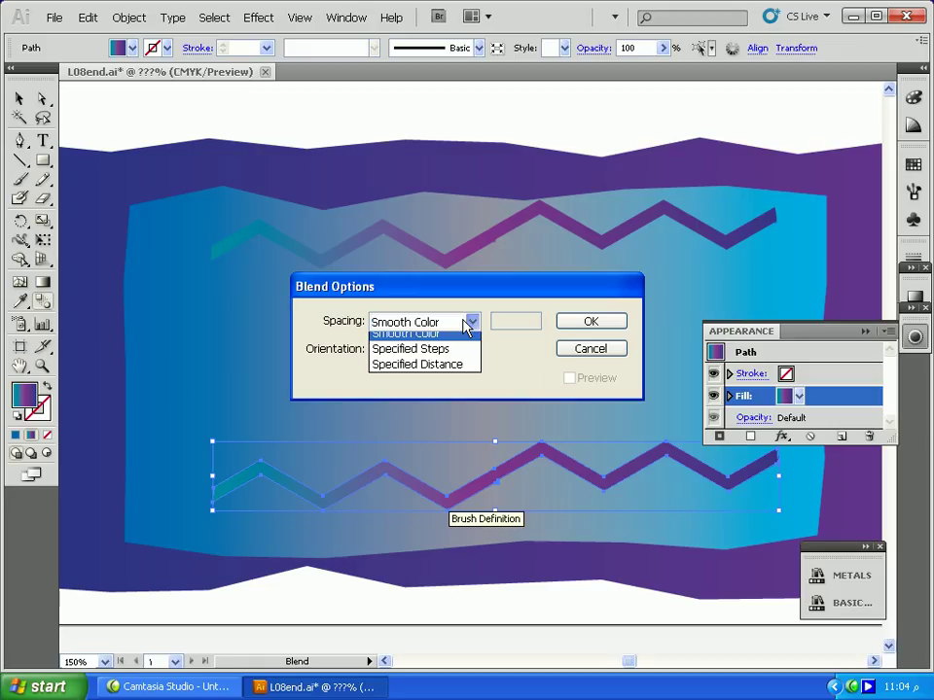
left_click(409, 356)
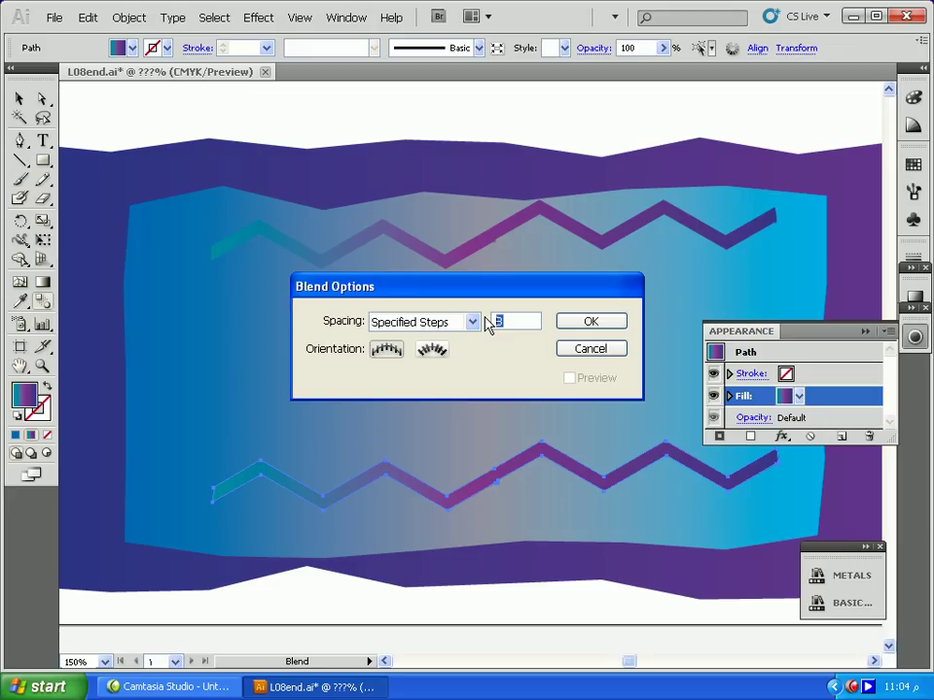
left_click(586, 322)
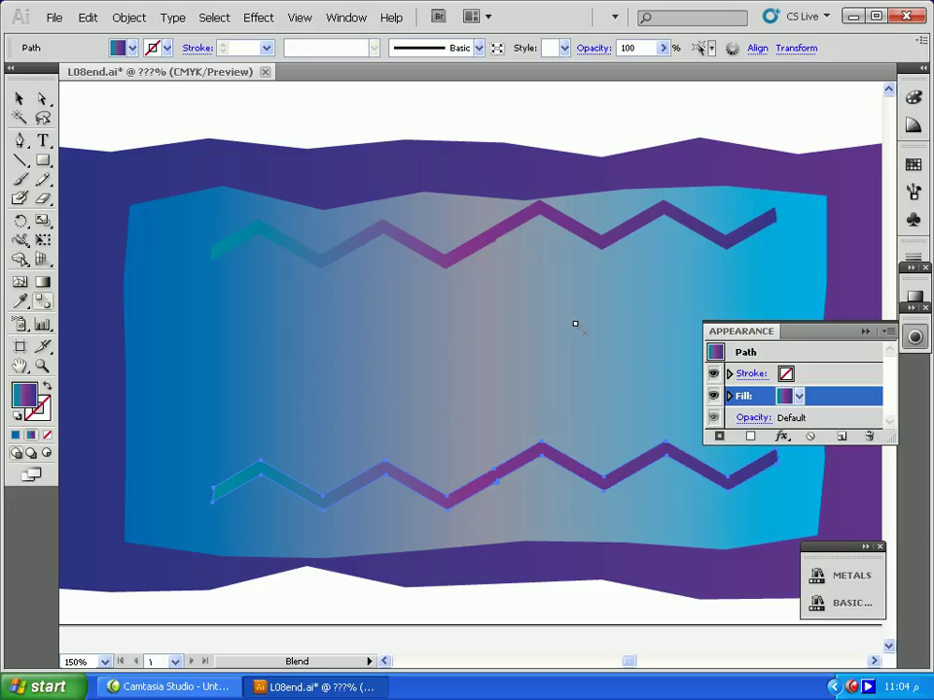
left_click(508, 225)
left_click(547, 454)
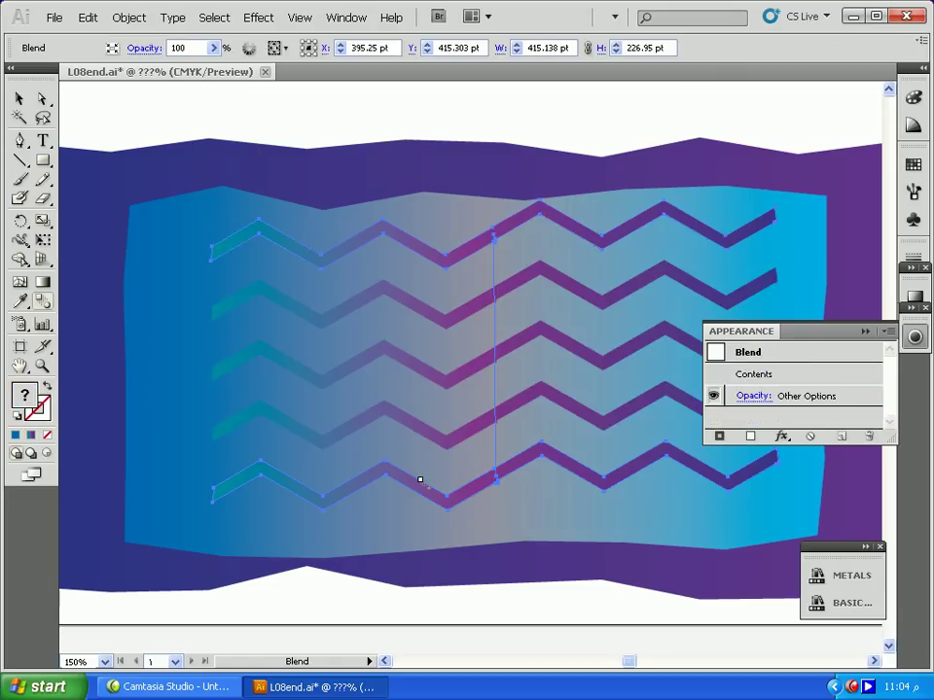
left_click(866, 333)
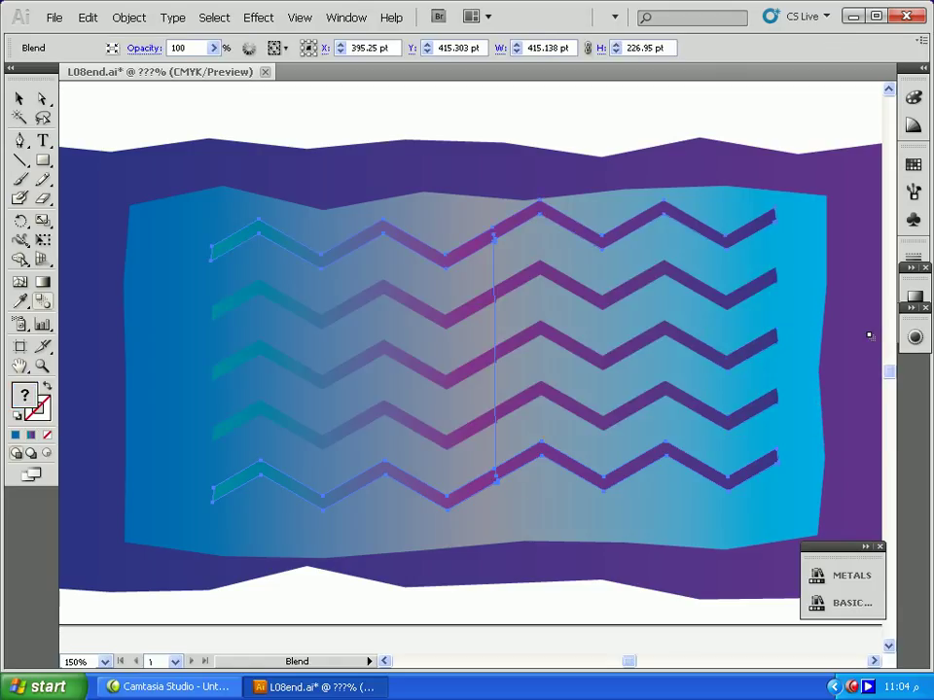
Draw a wide ellipse for the plate over the lower middle of the blended zigzags
double_click(20, 366)
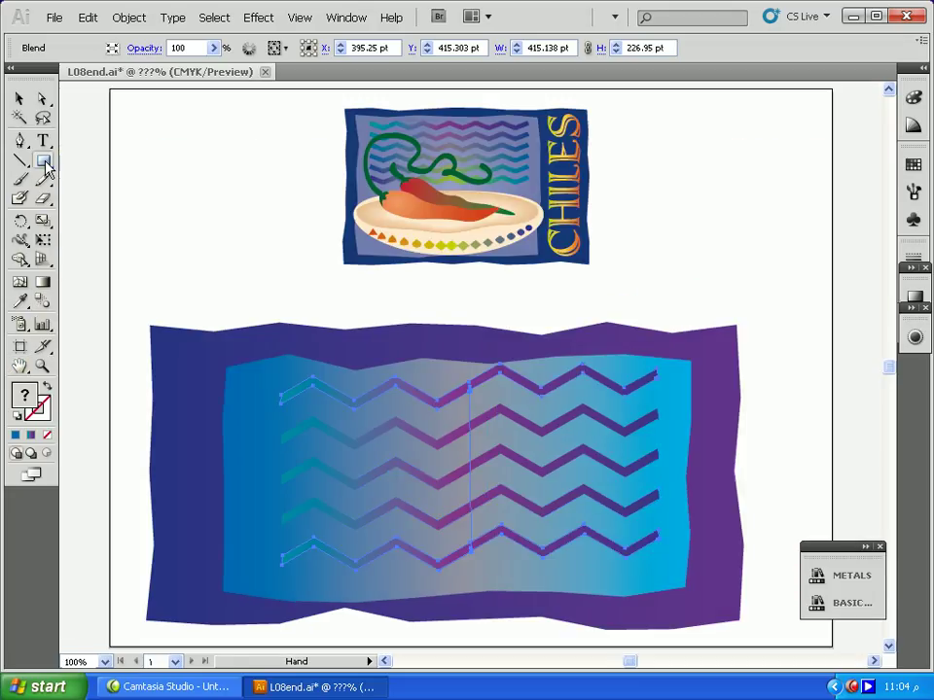
left_click_drag(43, 160, 83, 206)
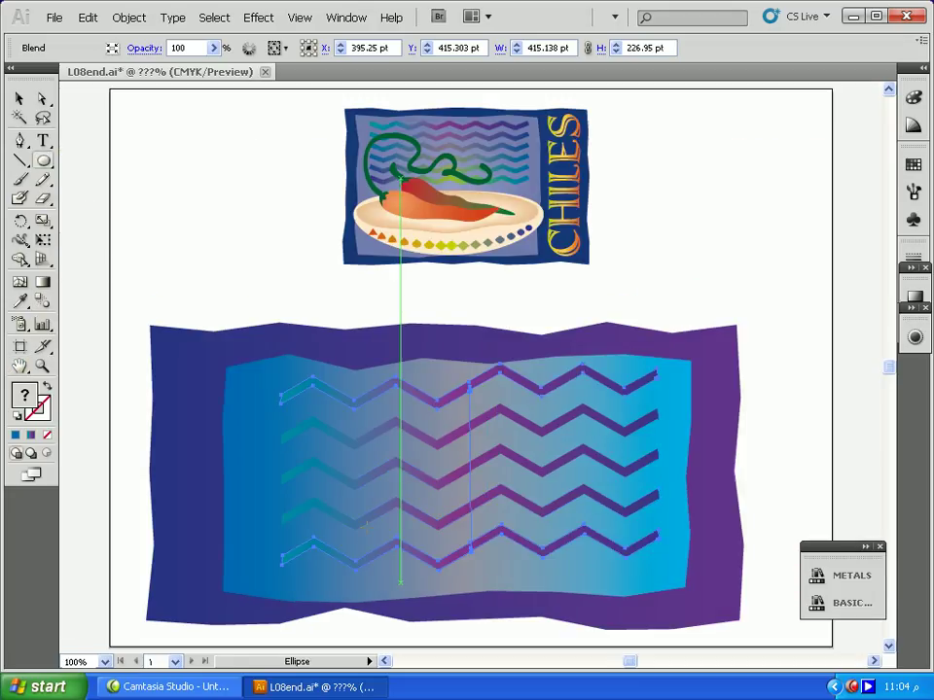
left_click_drag(294, 441, 617, 574)
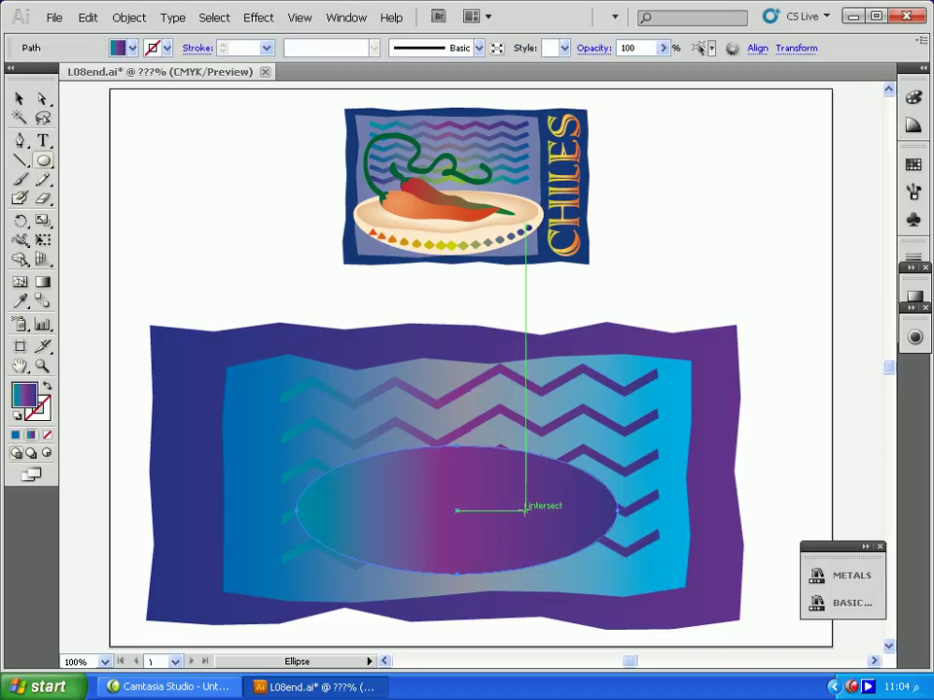
Fill the ellipse with the linear gradient swatch running from yellow-green through yellow to orange
left_click(132, 48)
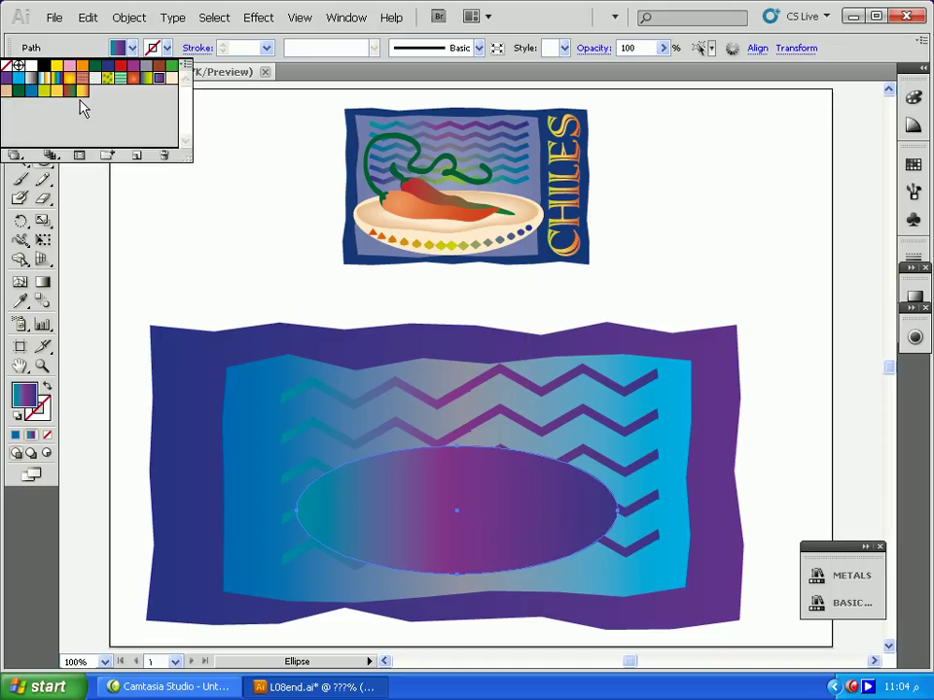
left_click(70, 82)
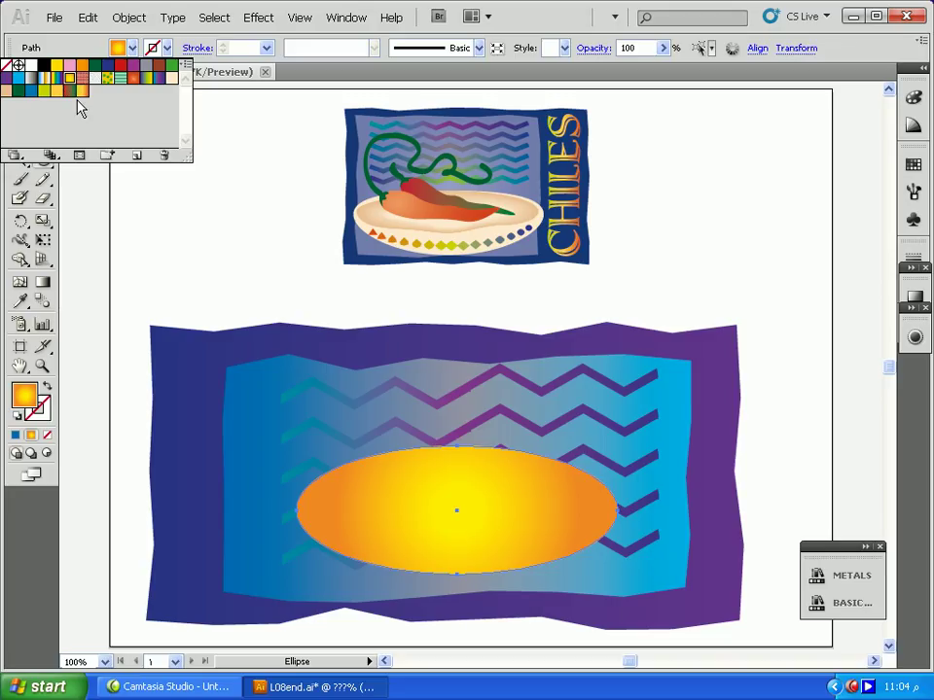
left_click(81, 91)
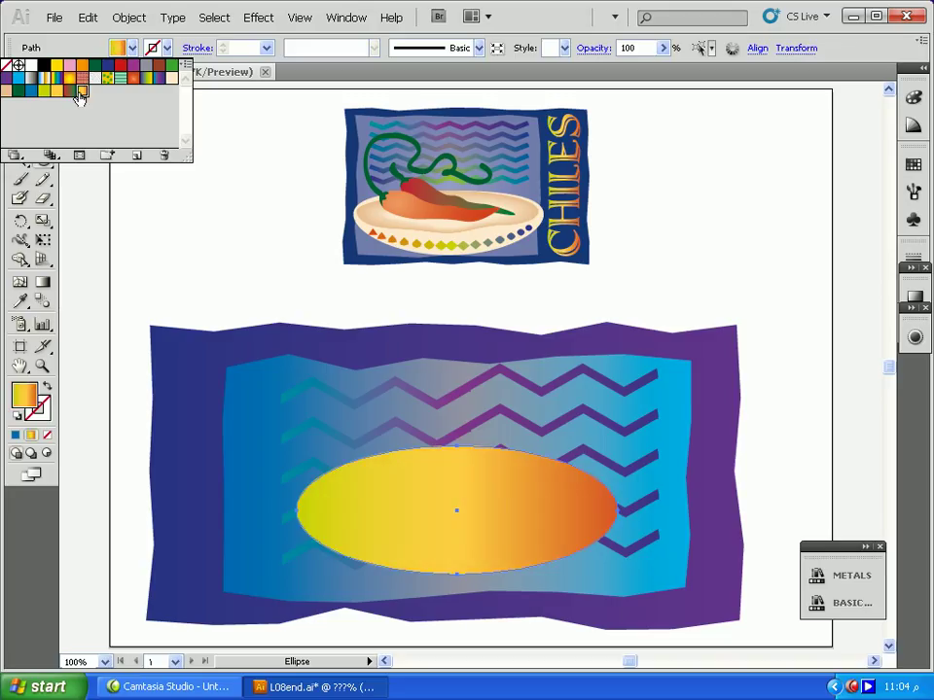
Edit the plate ellipse's gradient to two stops running from cream to bright yellow, removing the middle yellow-orange stop
left_click(915, 298)
left_click(916, 298)
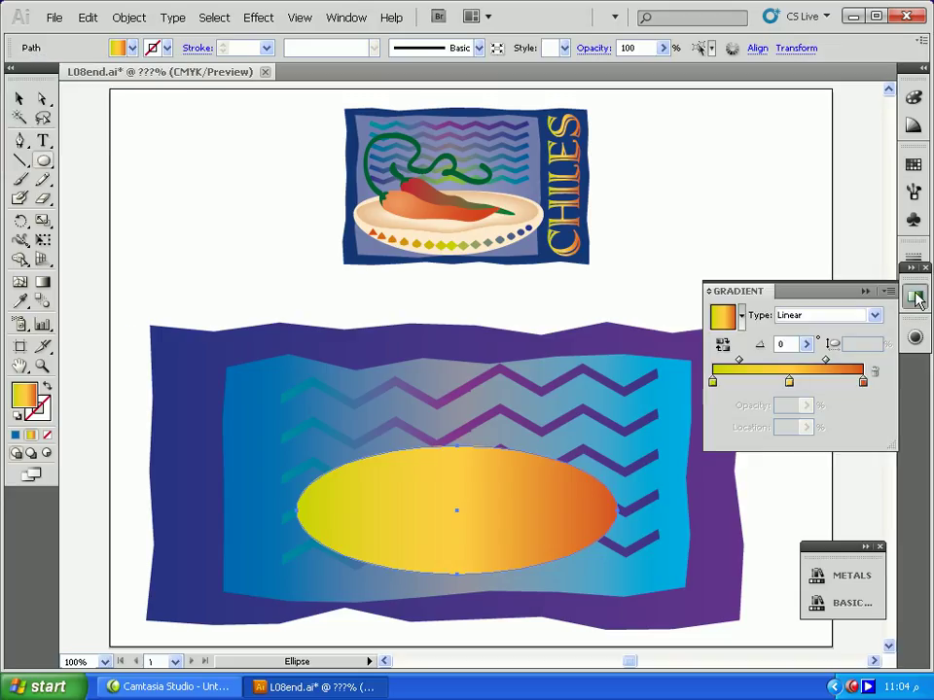
left_click(863, 382)
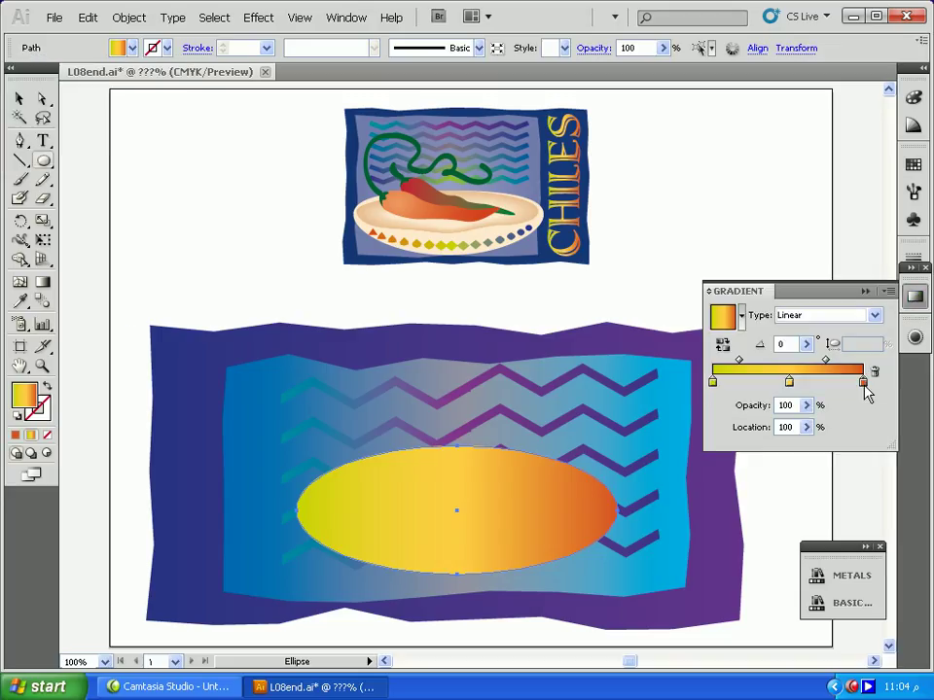
double_click(863, 382)
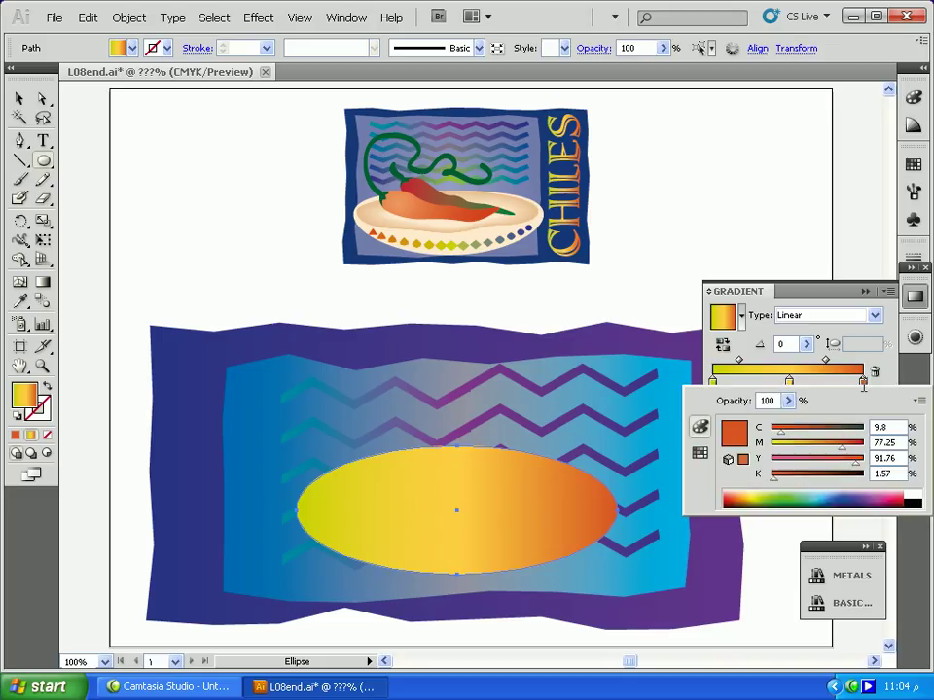
left_click(699, 453)
left_click(793, 439)
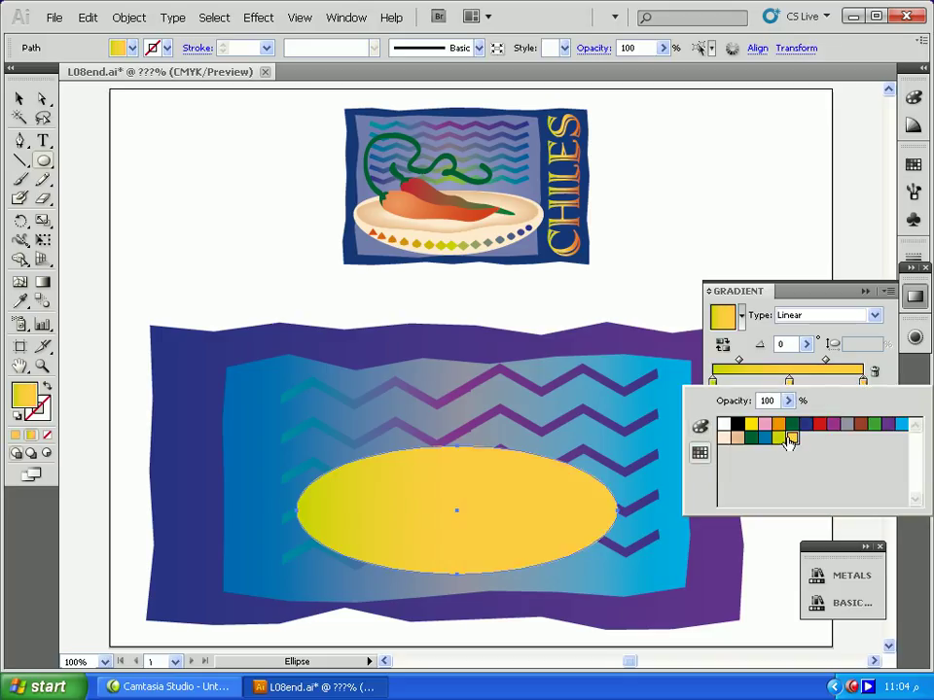
left_click(751, 426)
double_click(714, 380)
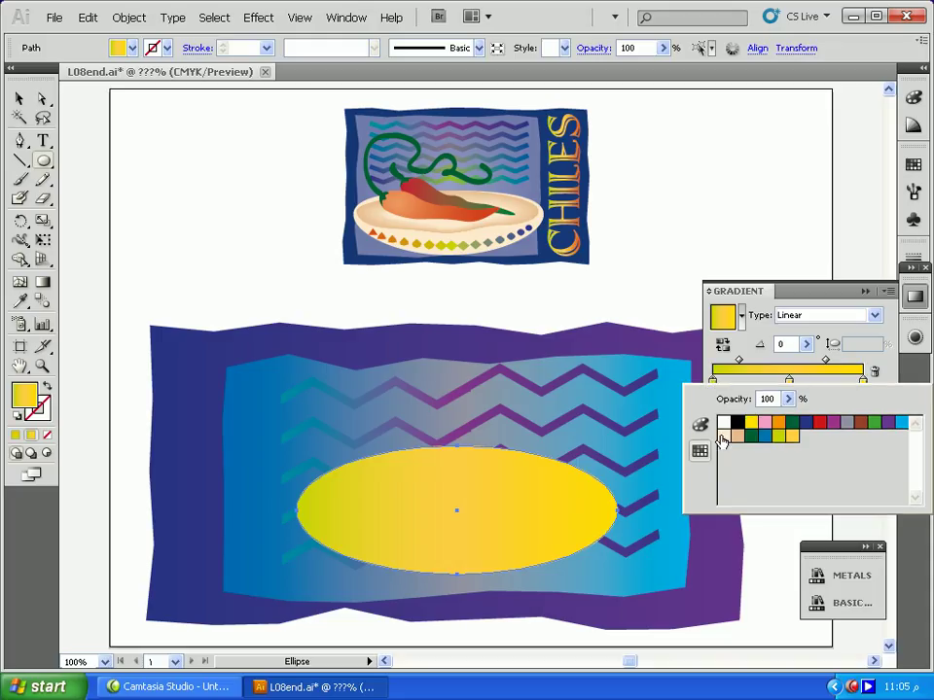
left_click(720, 424)
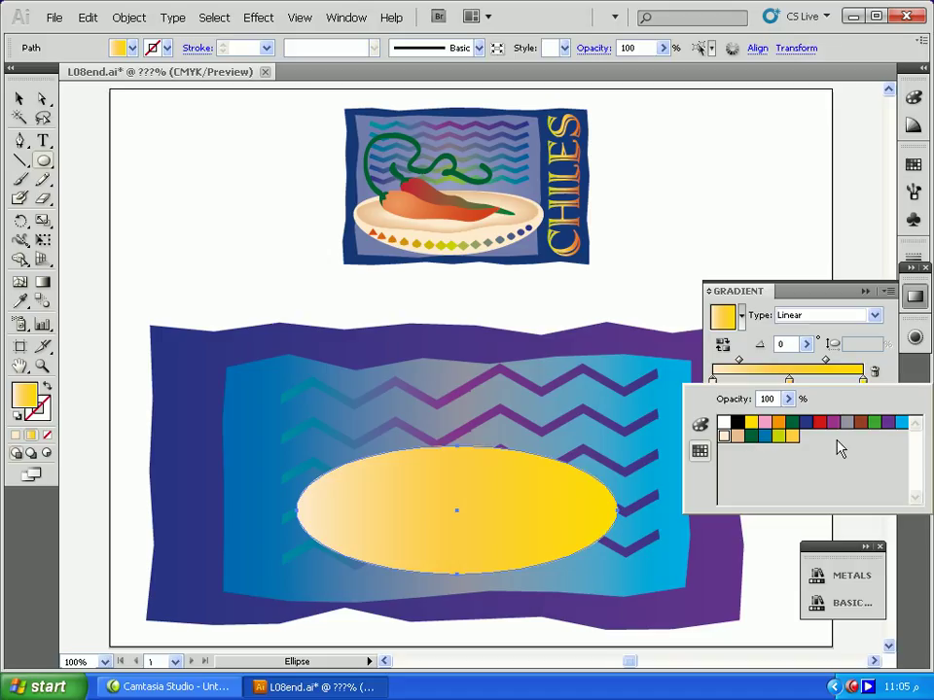
left_click(790, 382)
left_click_drag(789, 382, 786, 427)
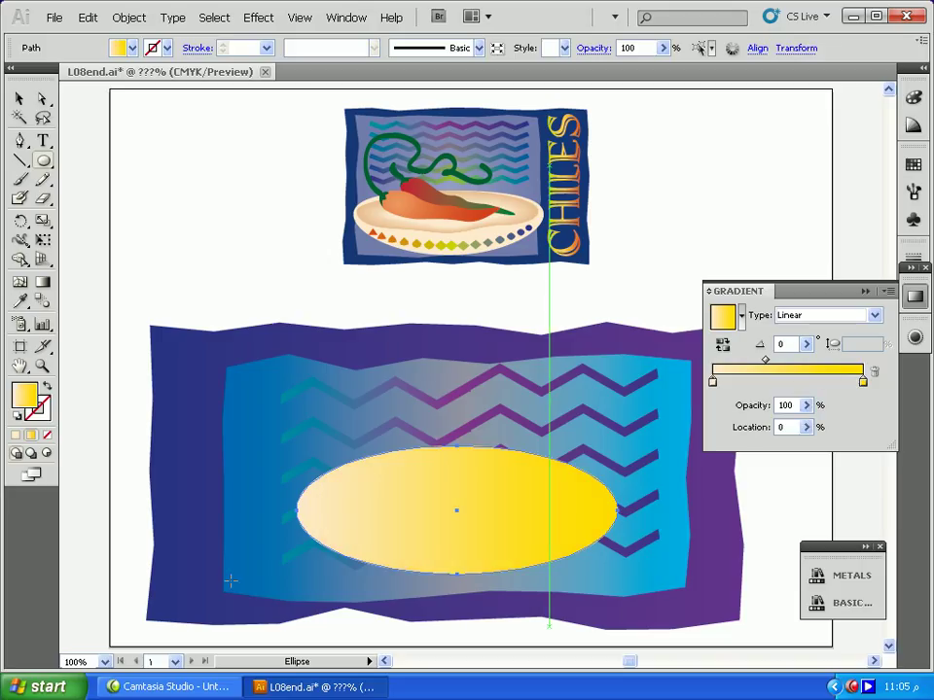
Redirect the plate's linear gradient with the Gradient tool so it runs vertically from cream at the top to yellow at the bottom
left_click(42, 284)
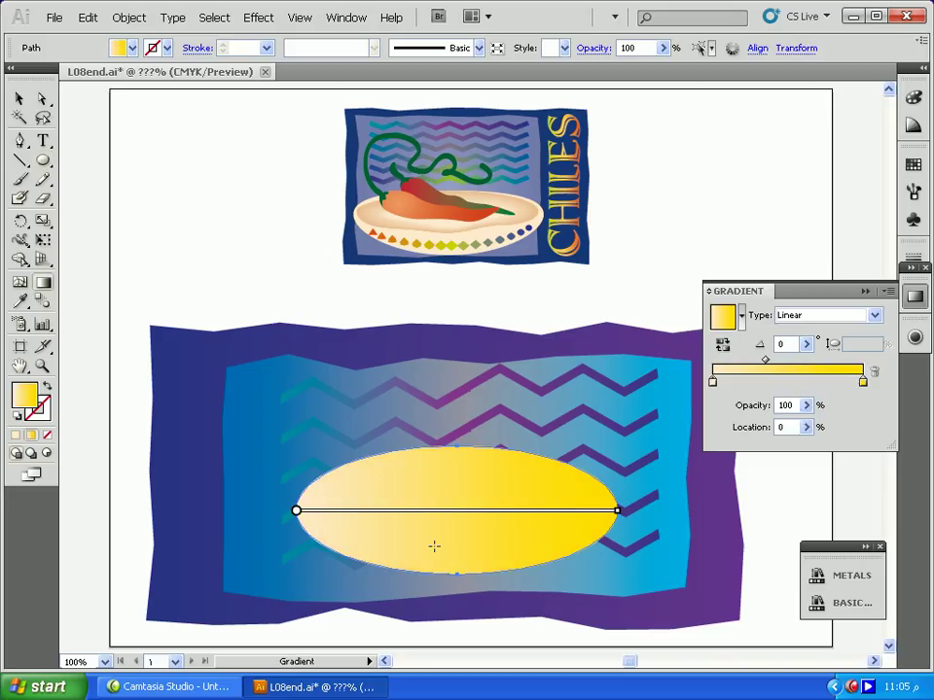
mouse_move(448, 565)
left_mouse_down()
mouse_move(442, 523)
mouse_move(458, 457)
left_mouse_up()
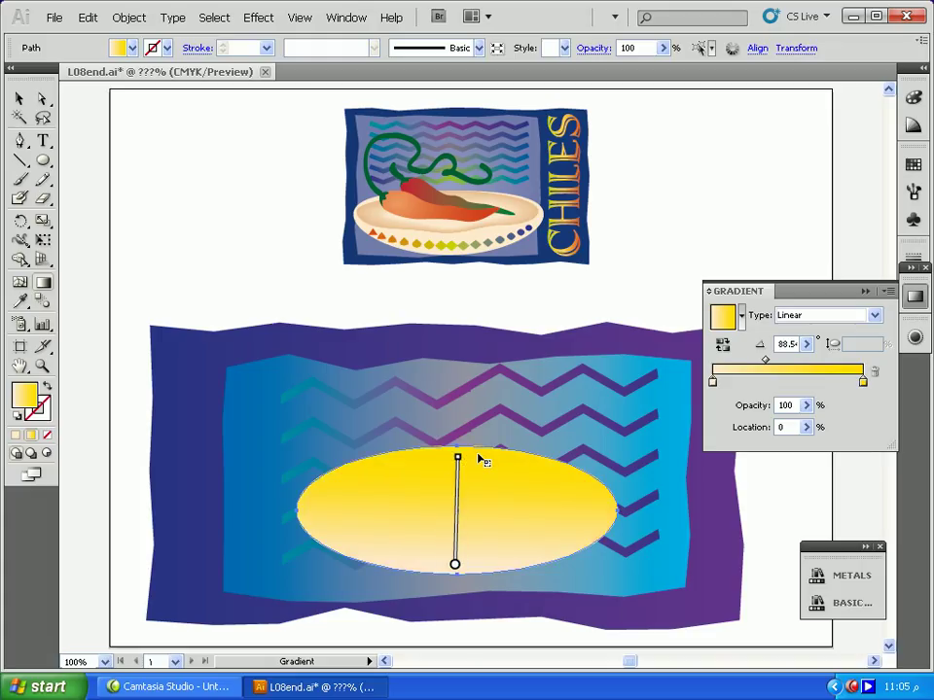
left_click_drag(481, 454, 475, 574)
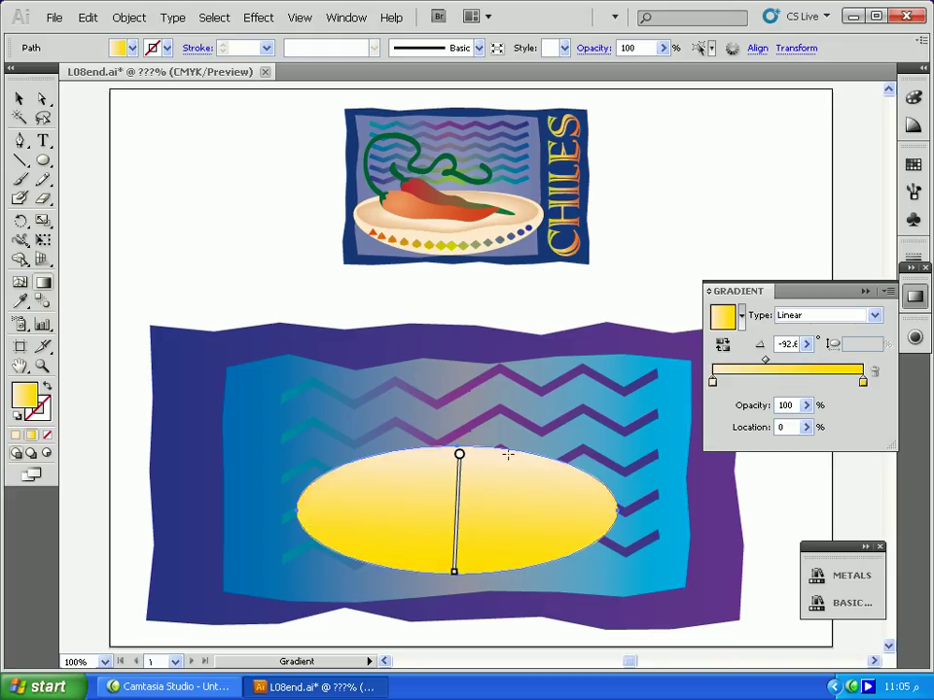
Draw a smaller ellipse inside the plate and fill it with a radial gradient from cream to tan
left_click(43, 160)
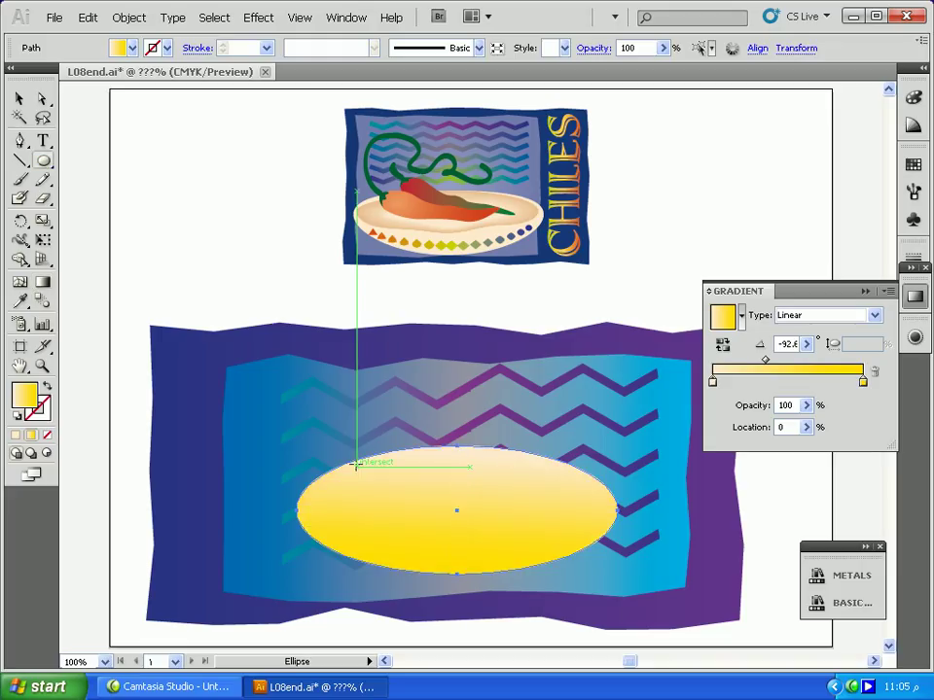
left_click_drag(526, 531, 589, 532)
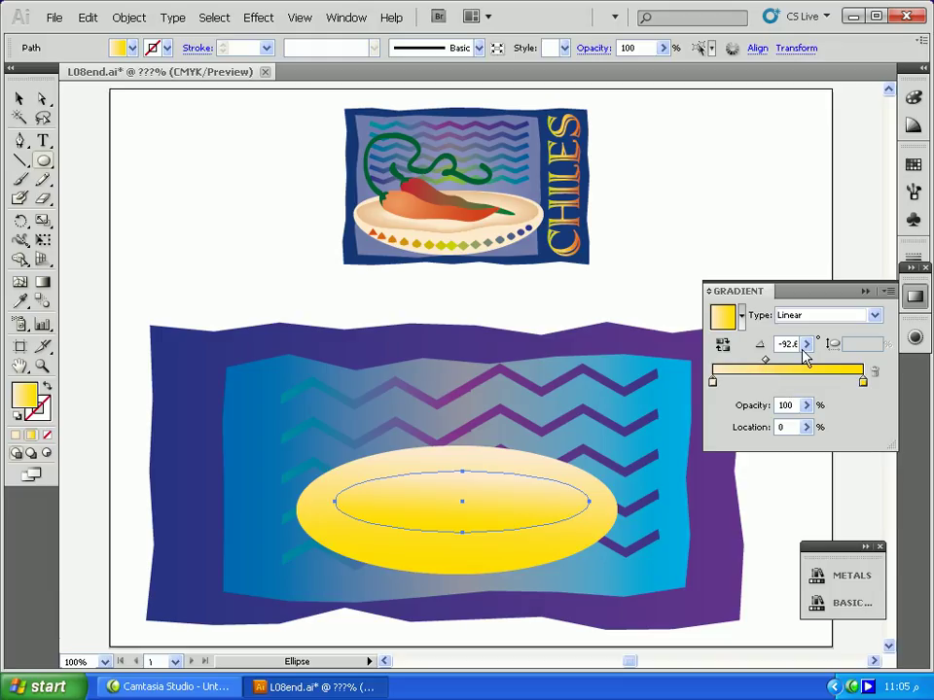
double_click(862, 383)
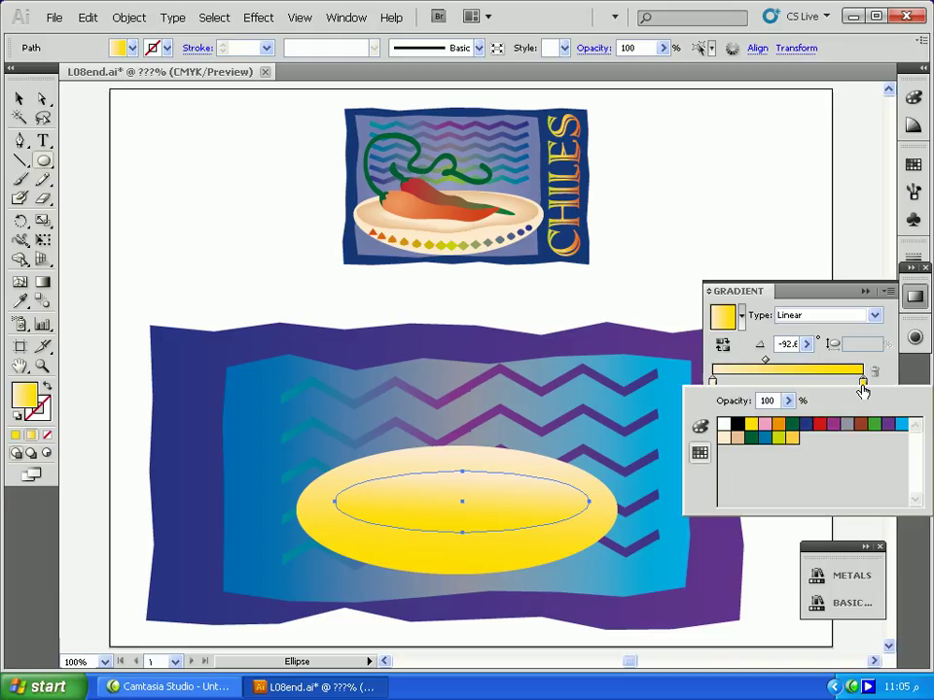
left_click(738, 438)
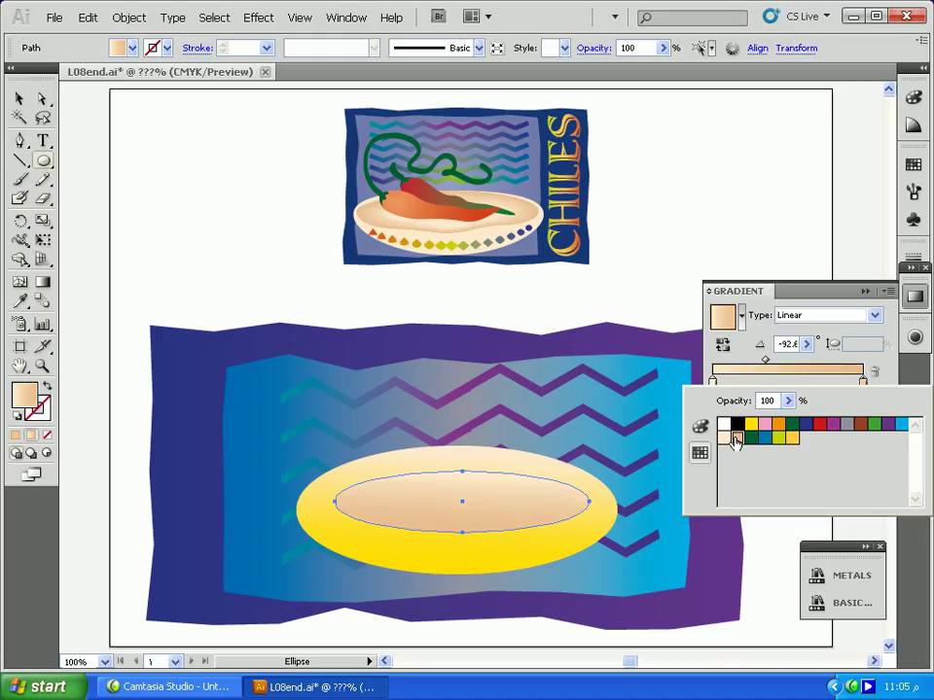
left_click(796, 332)
left_click(803, 317)
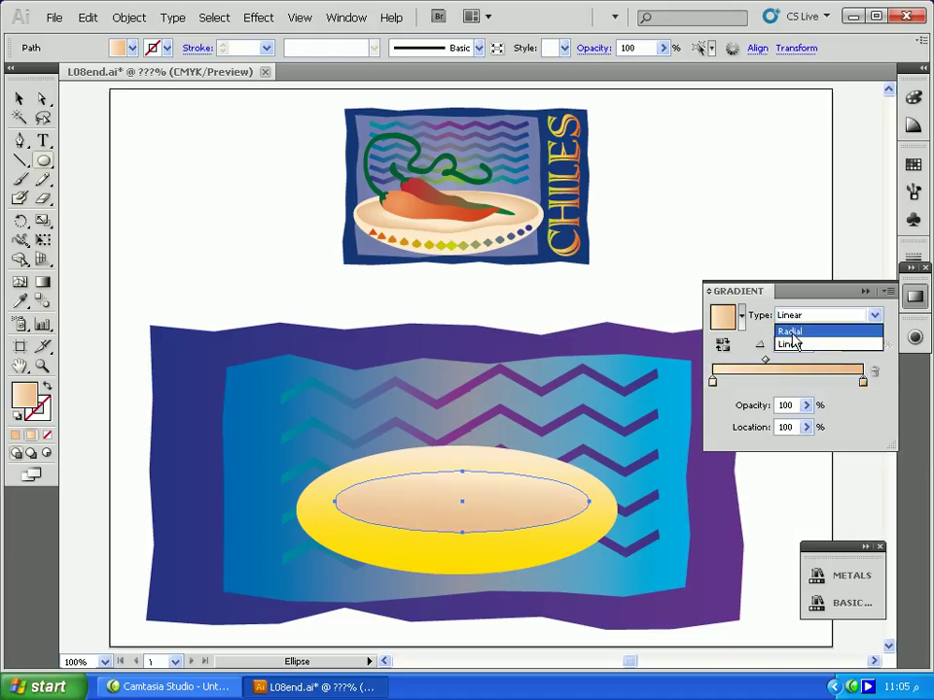
left_click(789, 328)
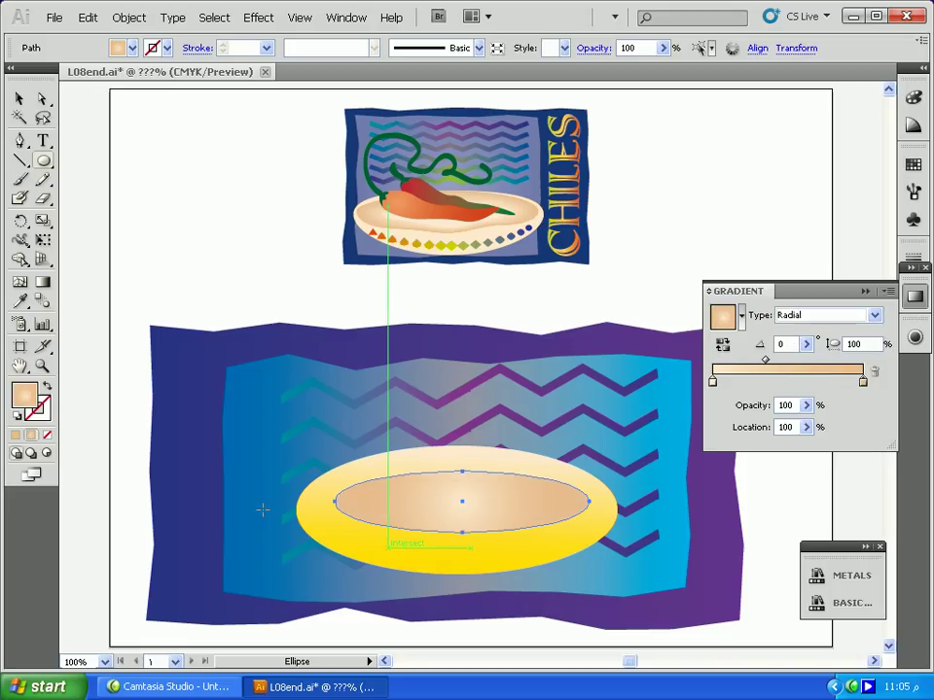
Recolor the outer plate ellipse's yellow gradient end stop to pale beige with C 0, M 12, Y 44, K 3
left_click(19, 98)
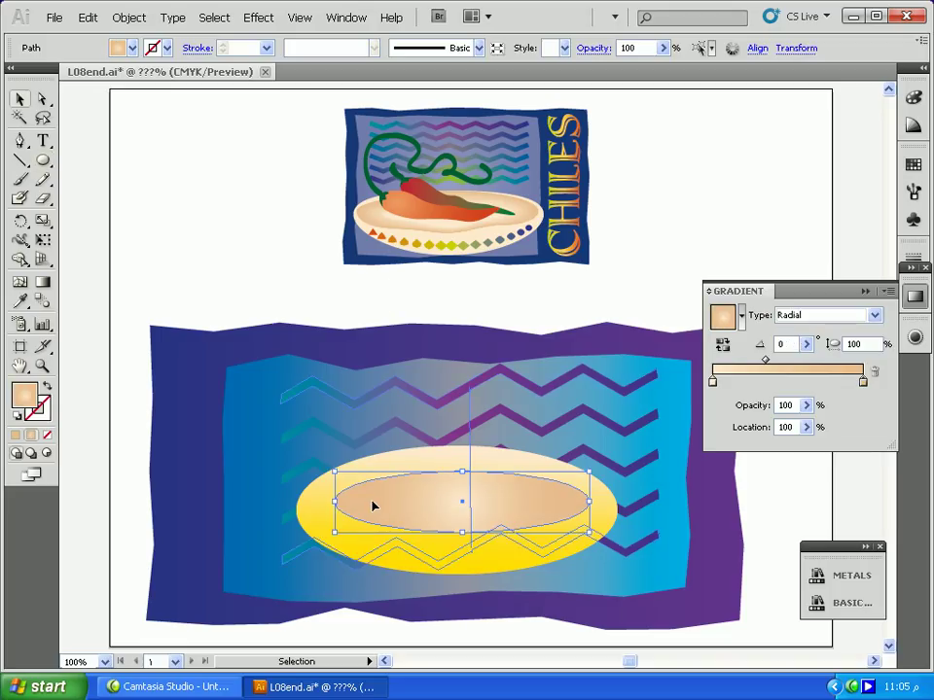
left_click(415, 562)
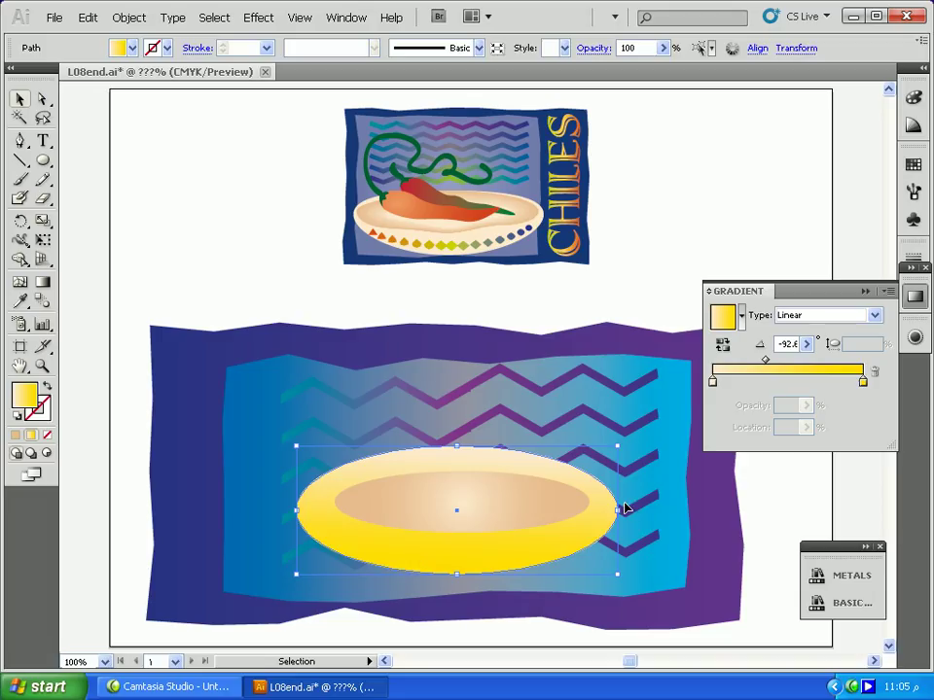
double_click(863, 383)
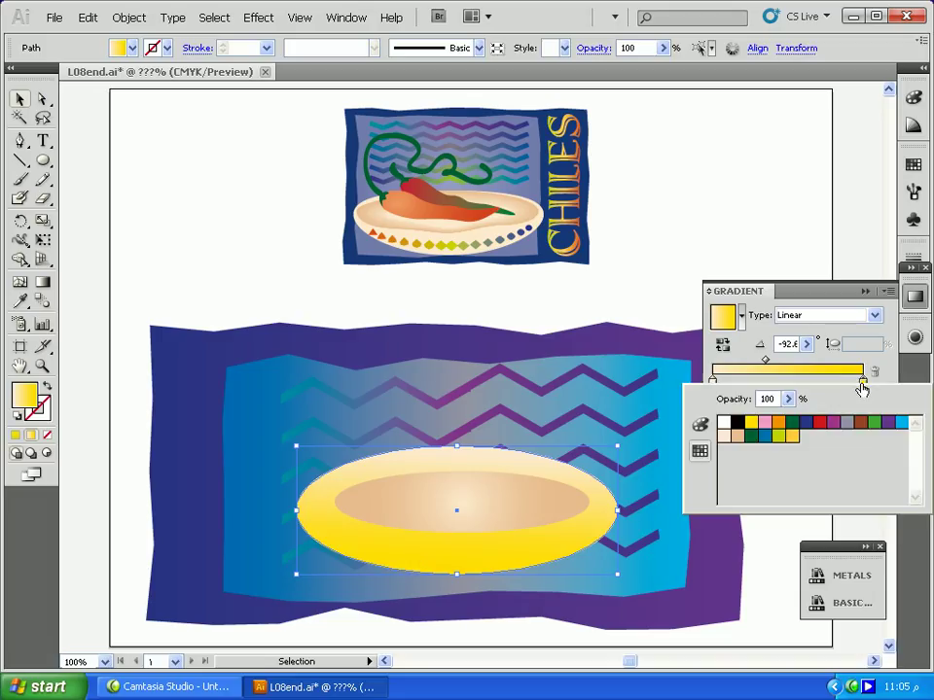
left_click(736, 436)
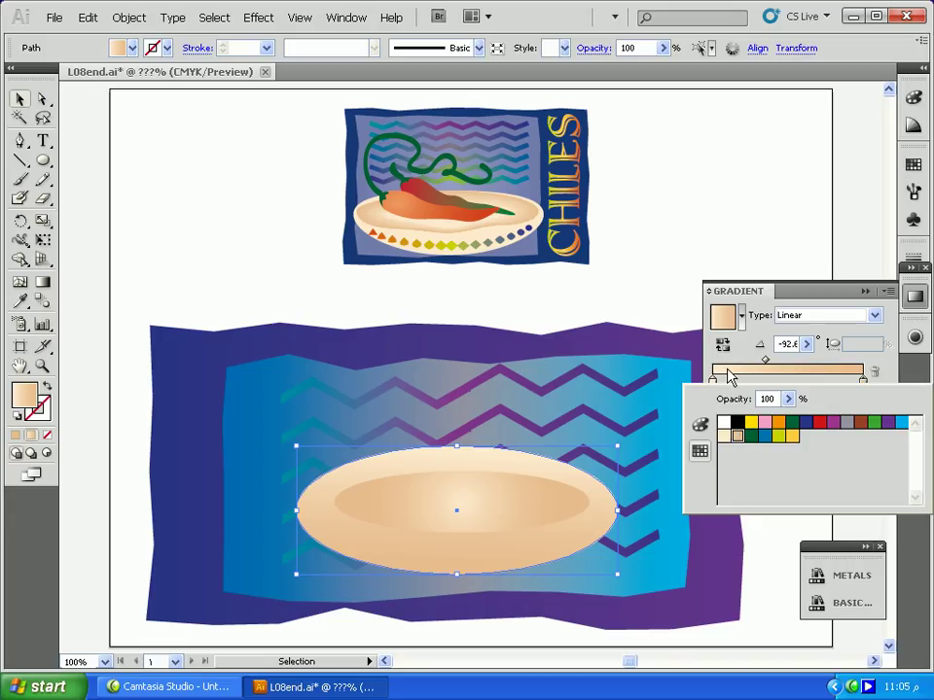
left_click(700, 424)
left_click_drag(790, 450, 784, 448)
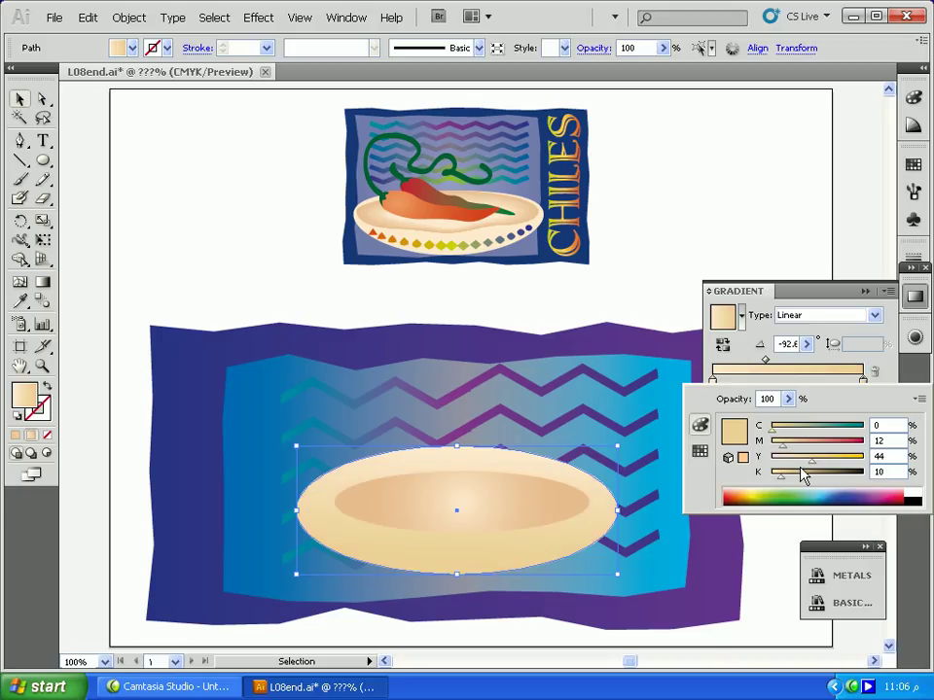
left_click_drag(782, 479, 774, 479)
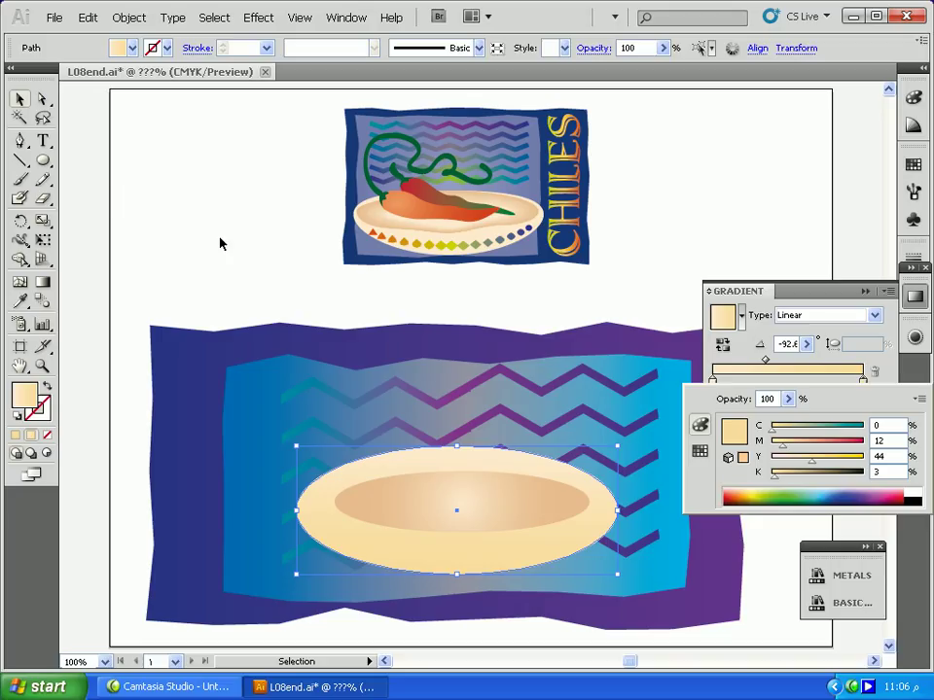
left_click(412, 463)
Enlarge and reposition the inner ellipse so it nearly fills the upper plate, leaving a thin rim at the top and sides
left_click(472, 488)
left_click_drag(466, 483, 462, 447)
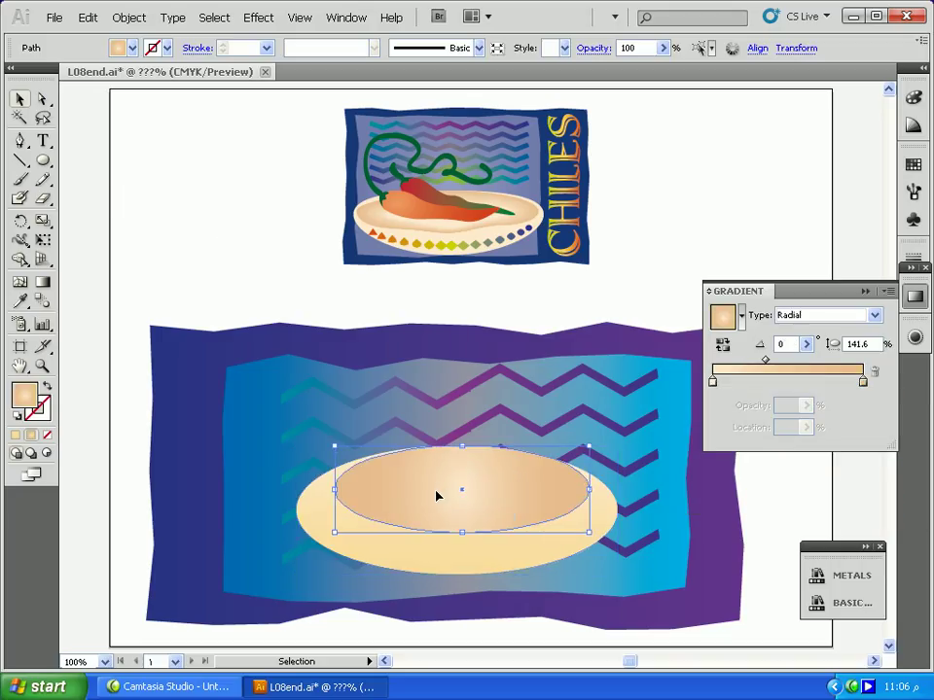
left_click_drag(438, 490, 426, 497)
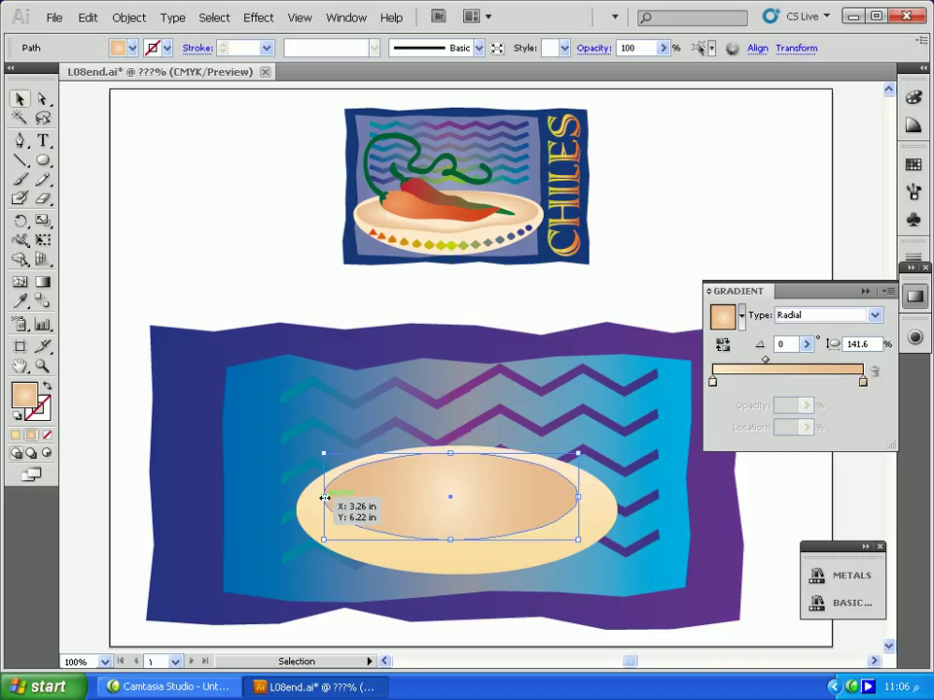
left_click_drag(324, 497, 314, 497)
left_click_drag(578, 497, 605, 498)
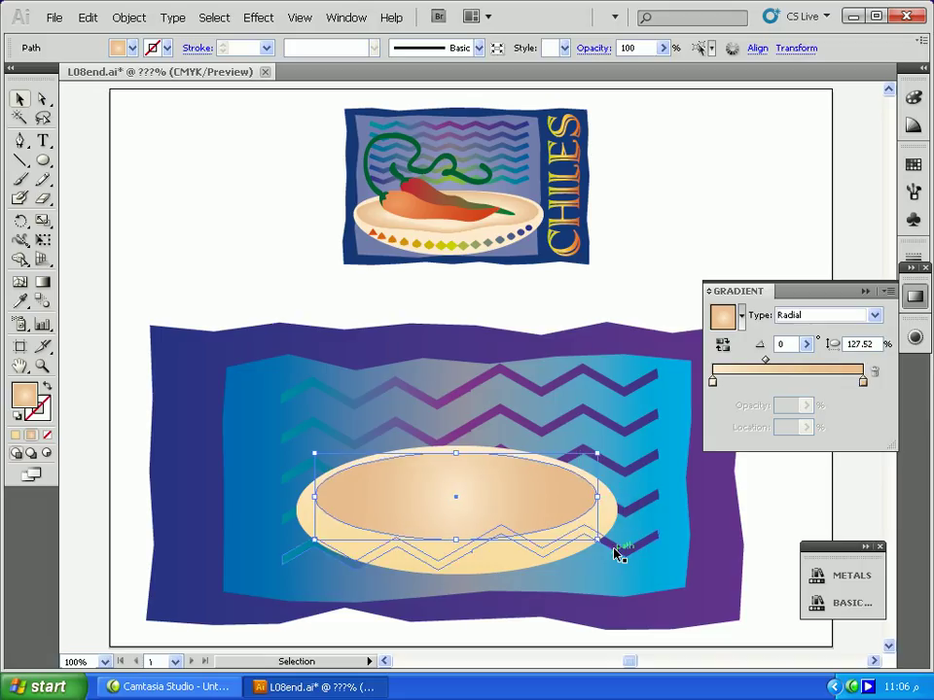
Pull the outer ellipse's bottom anchor point down to about Y 554 pt to deepen the plate
left_click(467, 563)
left_click(43, 99)
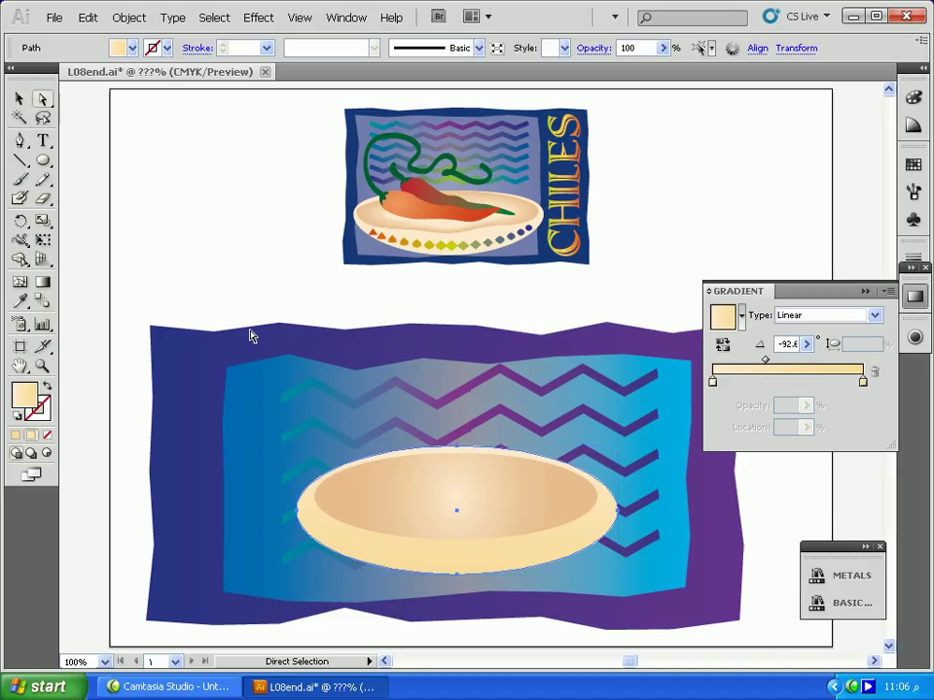
left_click_drag(456, 579, 458, 591)
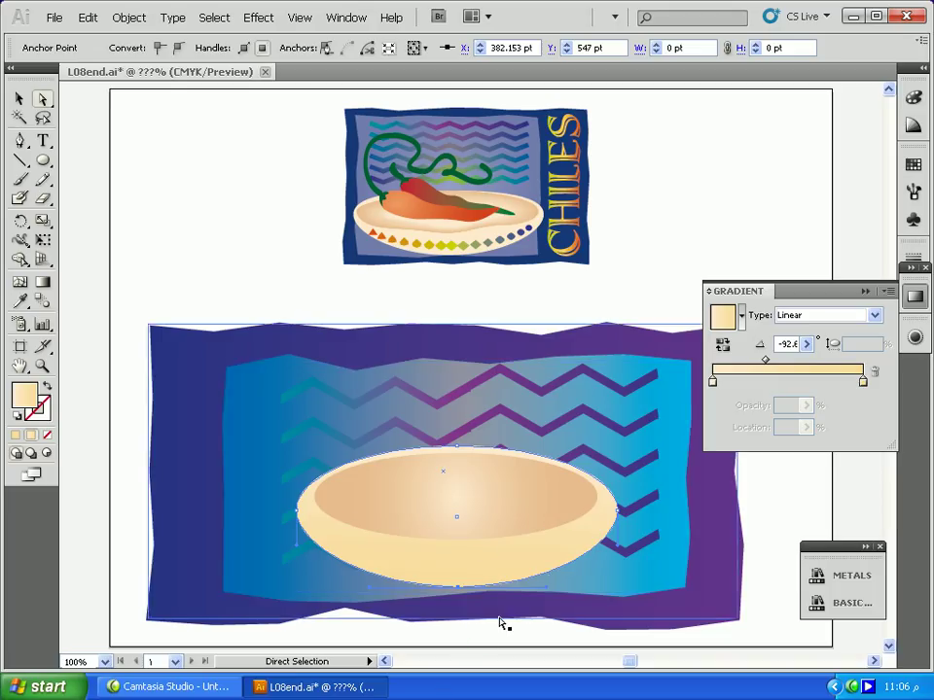
left_click_drag(463, 596, 463, 598)
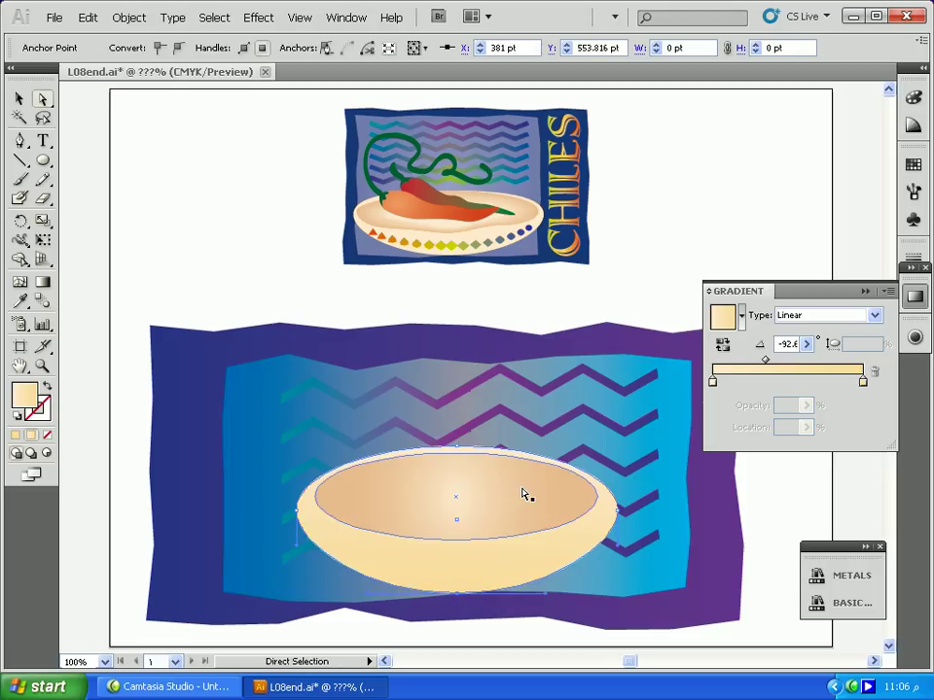
Widen the inner ellipse's radial highlight by moving the cream stop to about 37% and the gradient midpoint to about 49.5%
left_click(412, 491)
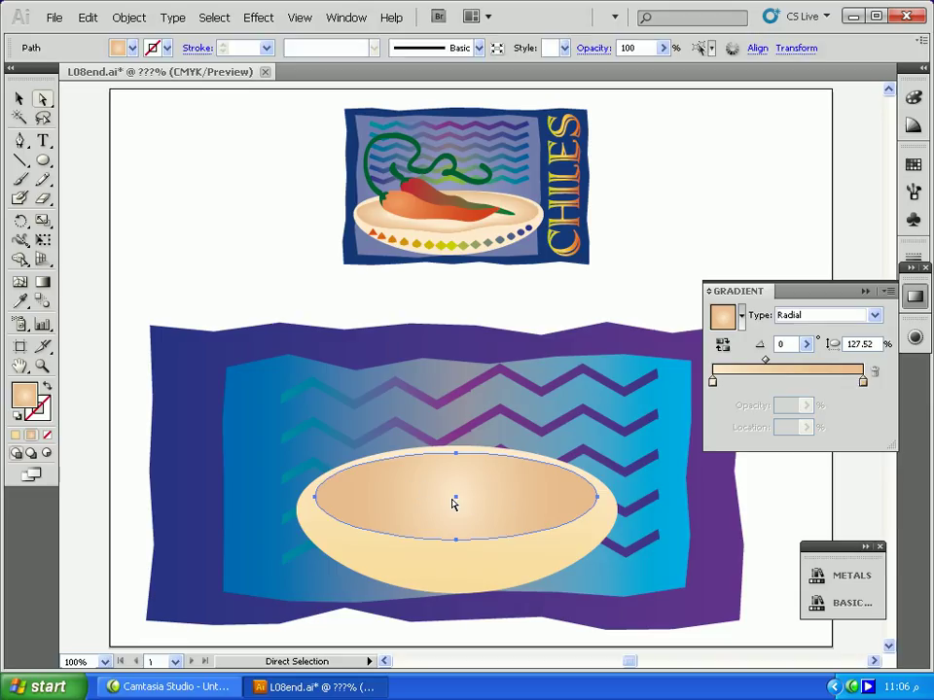
left_click(713, 383)
left_click_drag(715, 385, 778, 383)
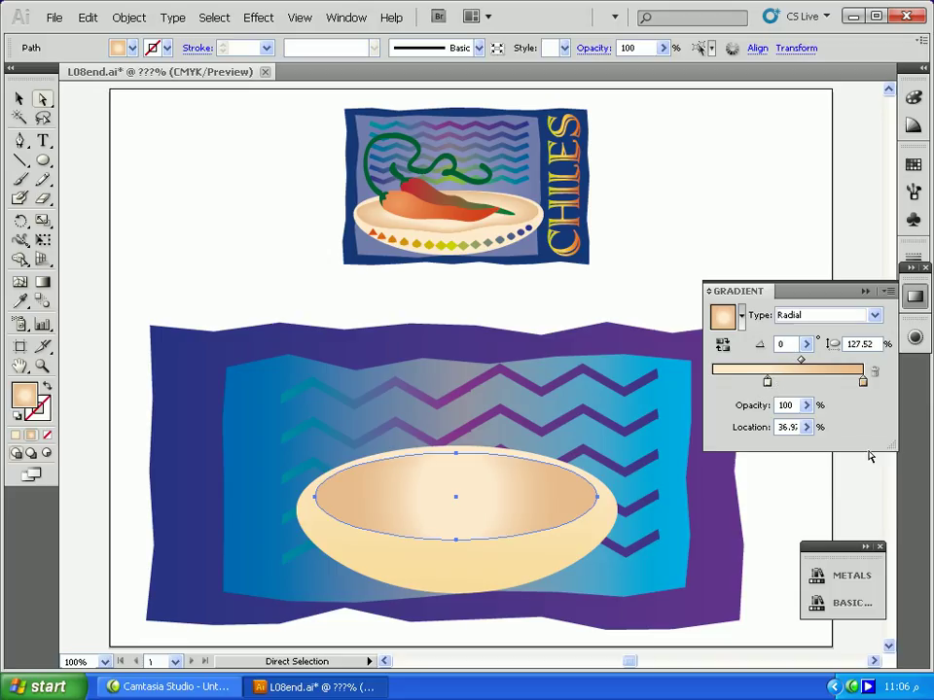
left_click_drag(802, 360, 815, 360)
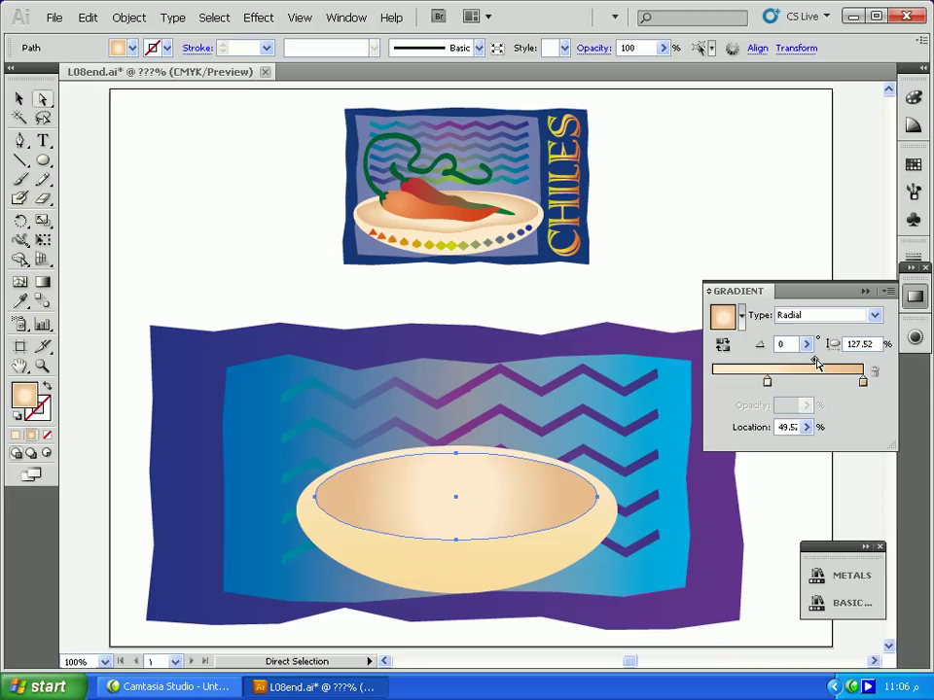
left_click(135, 265)
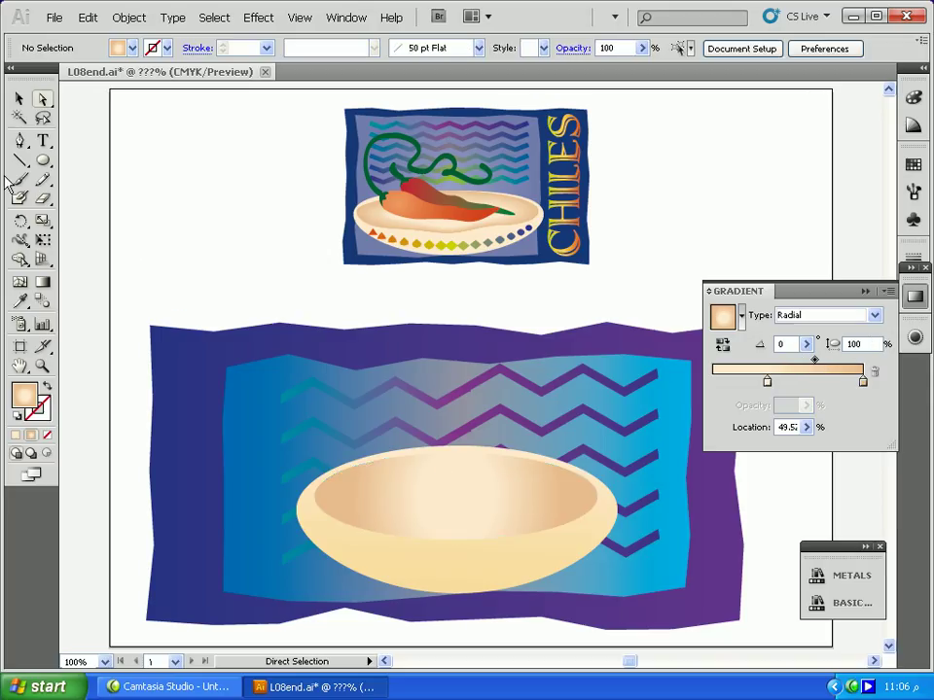
Draw a small circle near the right end of the plate's lower front and fill it with the purple swatch
left_click(43, 162)
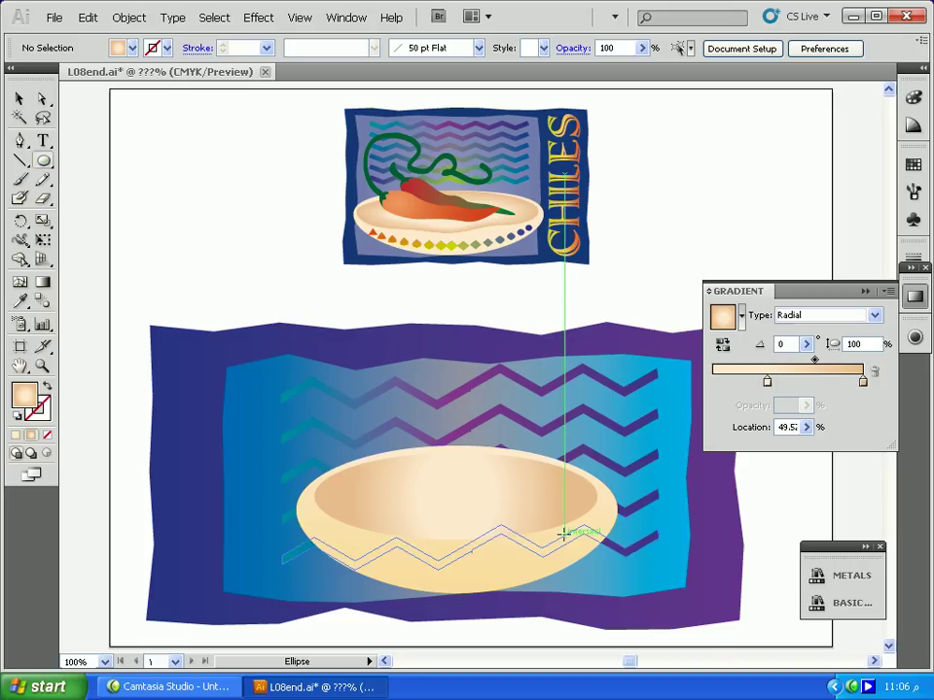
left_click_drag(559, 535, 569, 545)
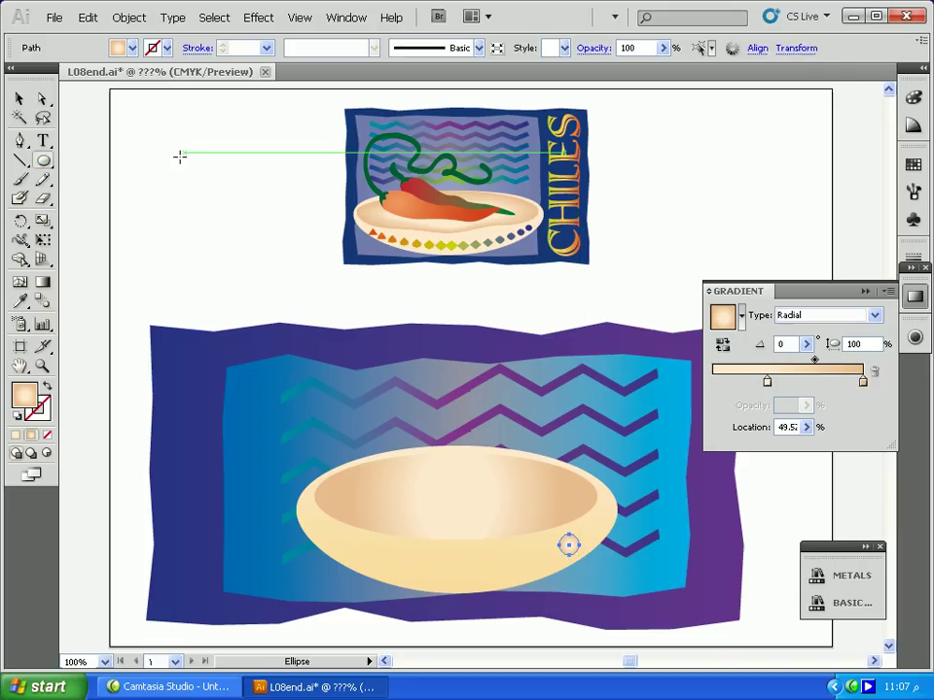
left_click(133, 49)
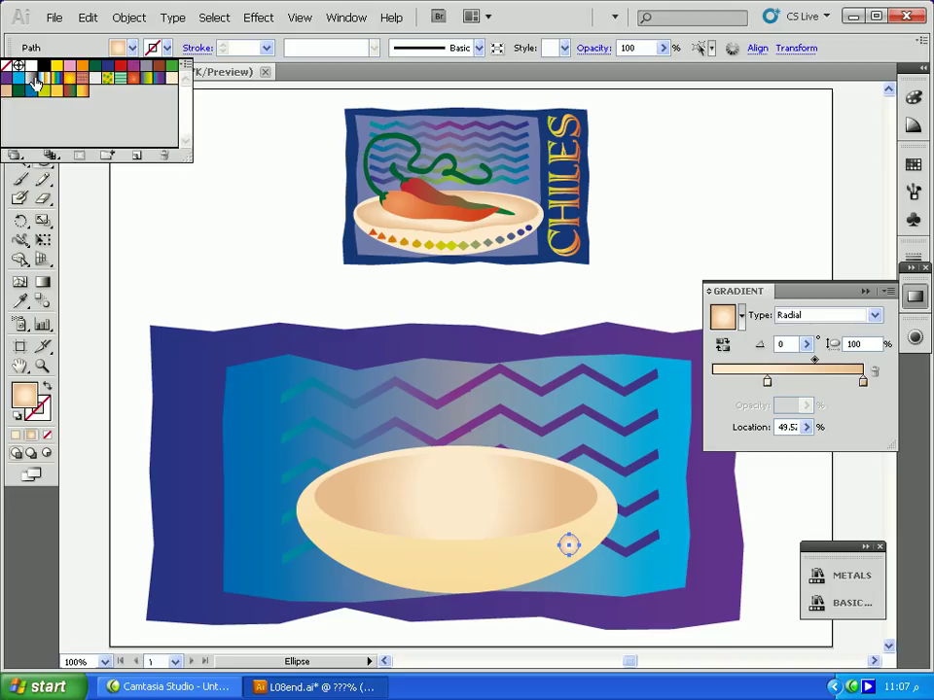
left_click(5, 81)
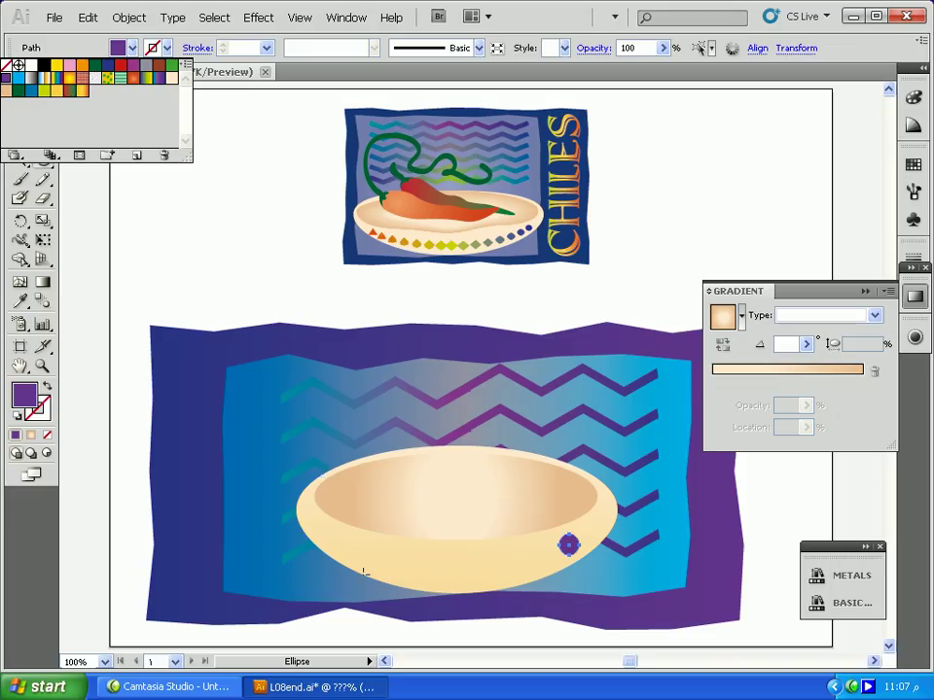
left_click(48, 171)
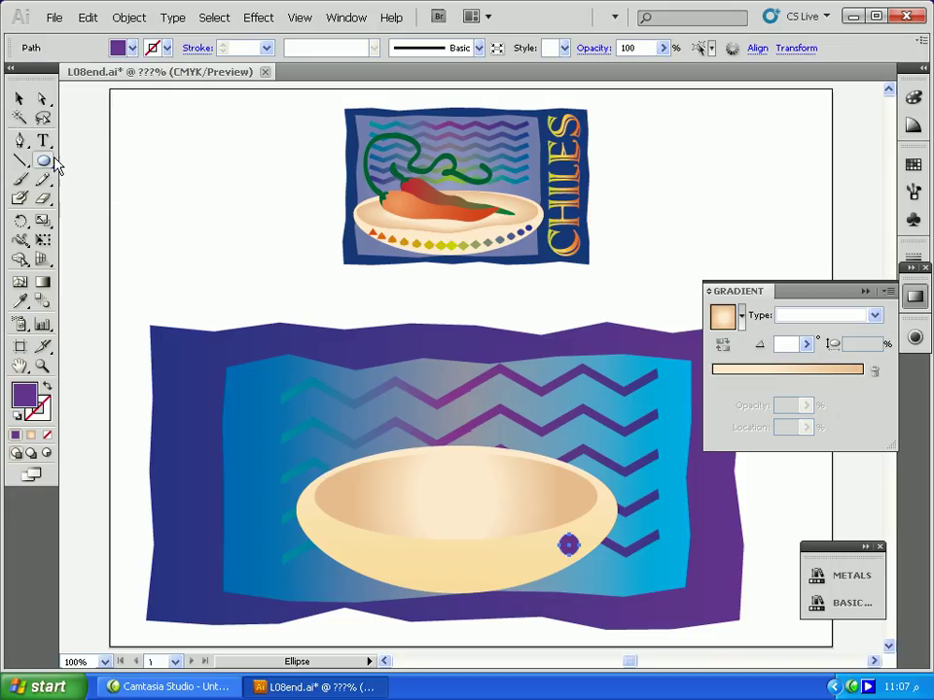
Draw a small purple rectangle near the left end of the plate's front, level with the circle
left_click(44, 161)
left_click(74, 166)
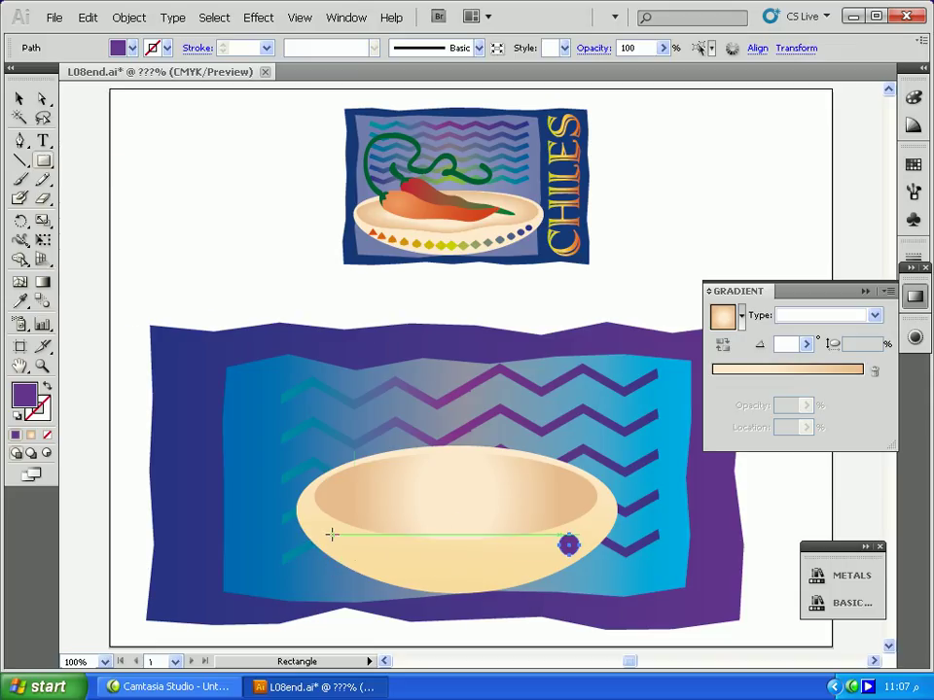
left_click_drag(332, 535, 357, 554)
Turn the small rectangle into a triangle by deleting its upper-left anchor point and centring the remaining upper point over the base
left_click_drag(21, 152, 52, 185)
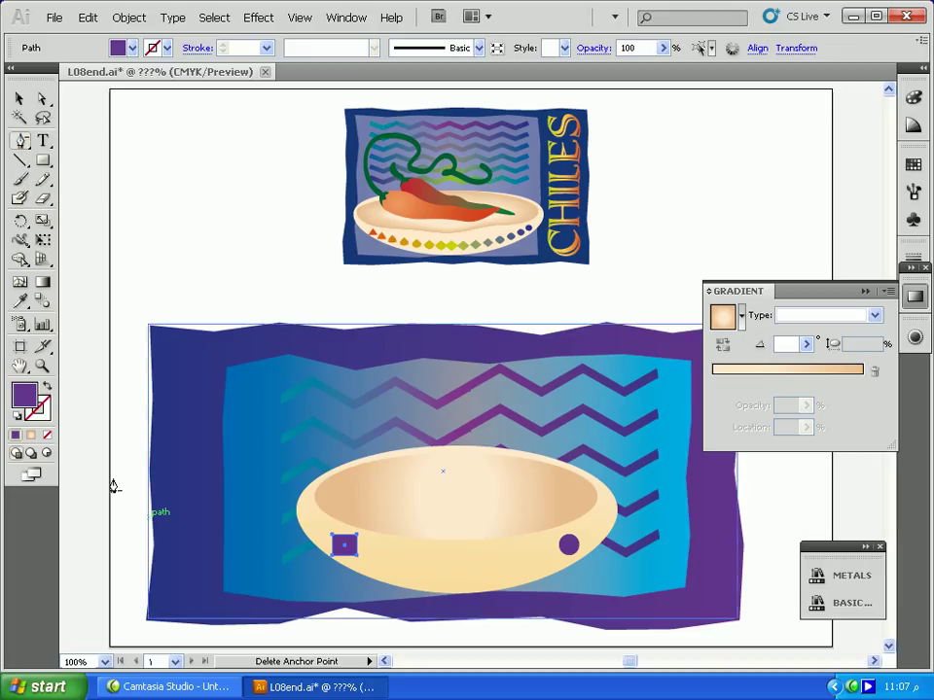
key("z")
left_click(350, 551)
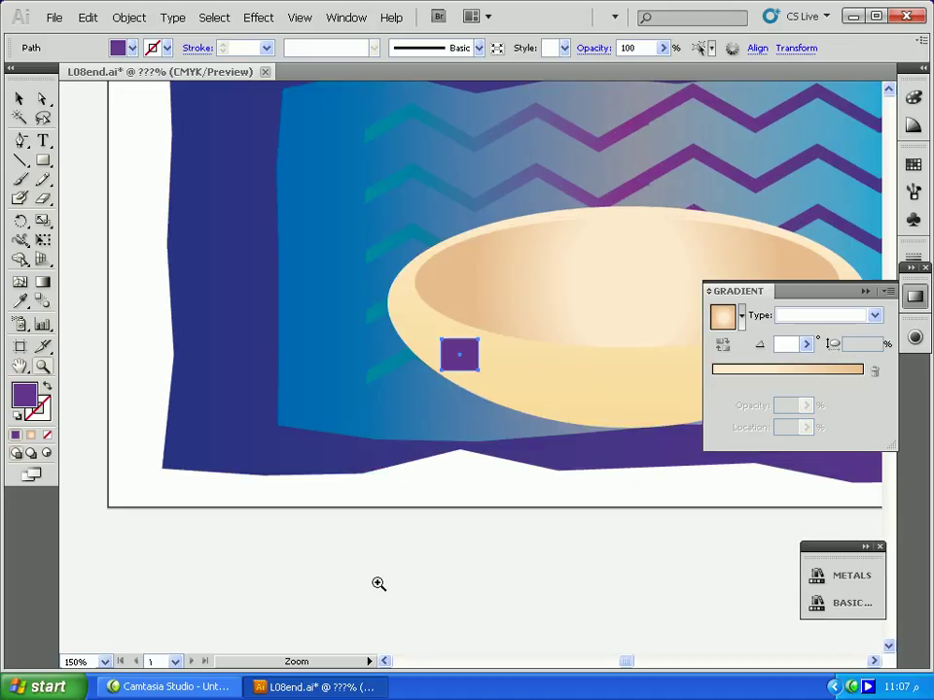
left_click(22, 144)
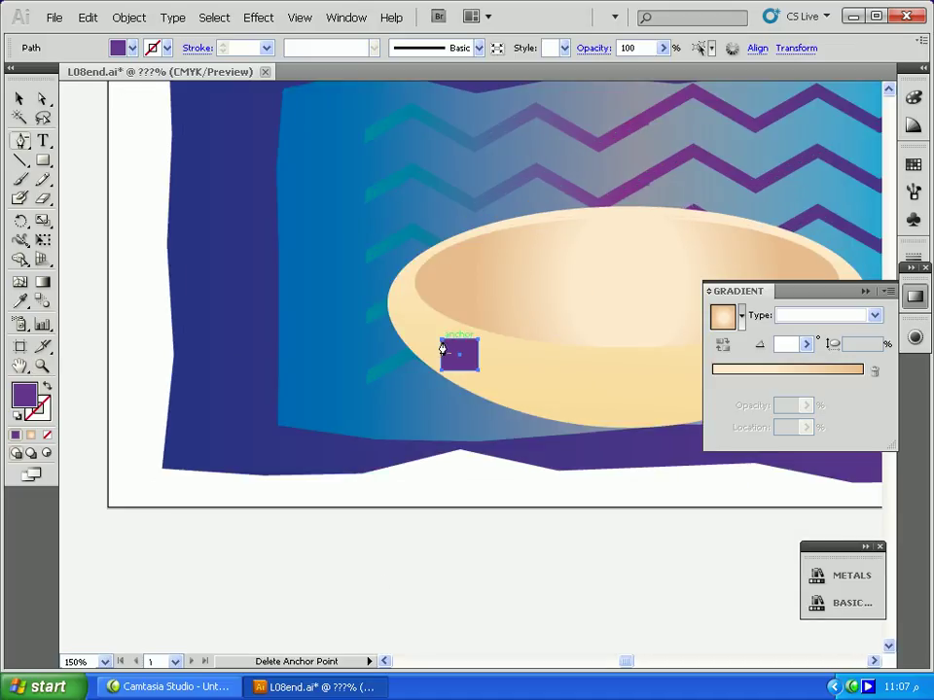
left_click(442, 342)
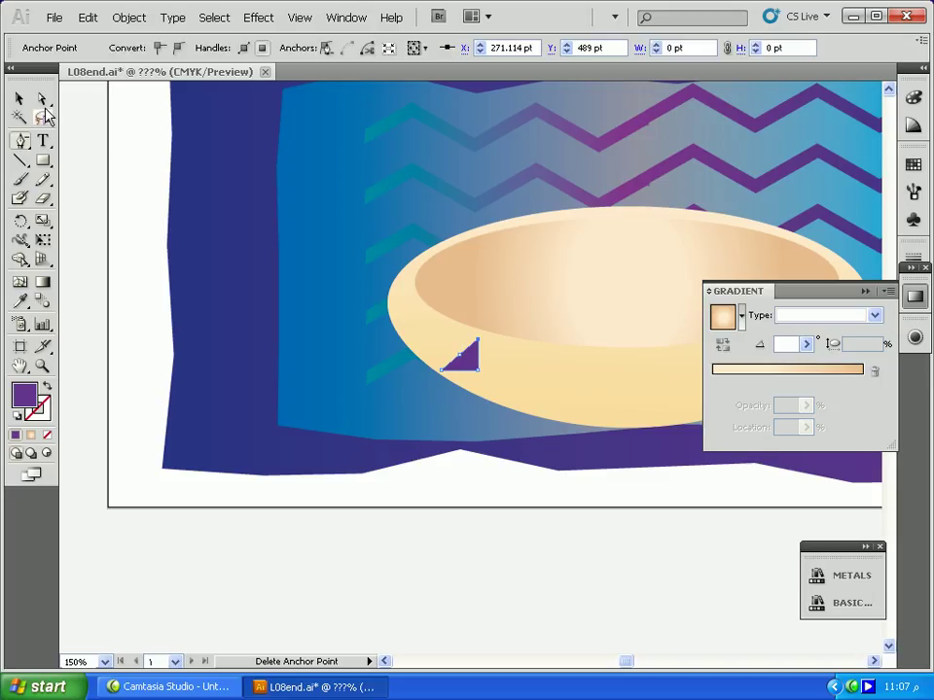
left_click(42, 98)
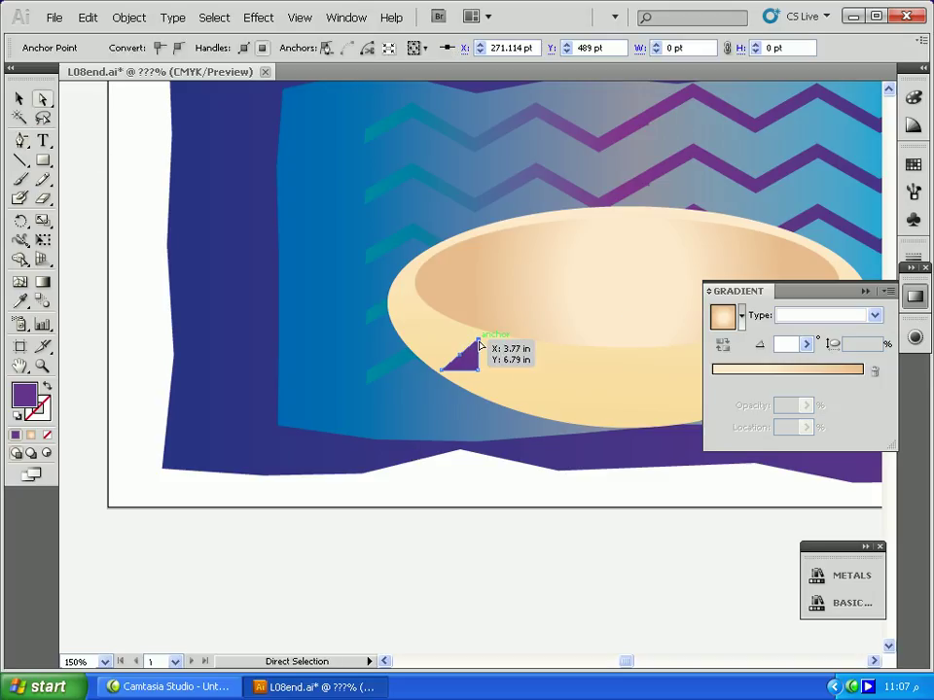
left_click_drag(478, 345, 459, 342)
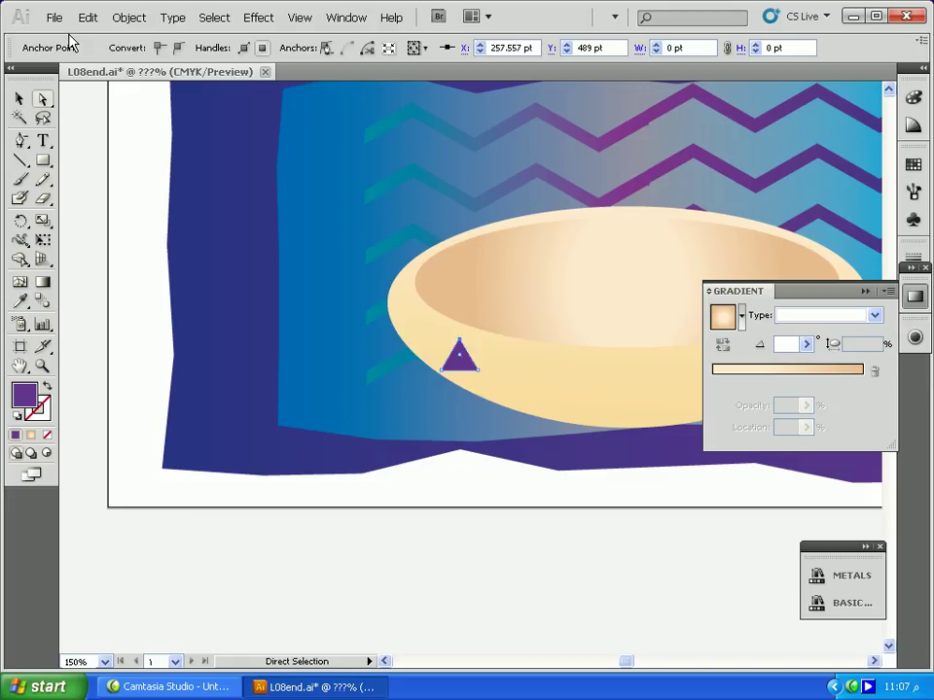
Fill the small triangle on the plate with the red swatch
left_click(20, 99)
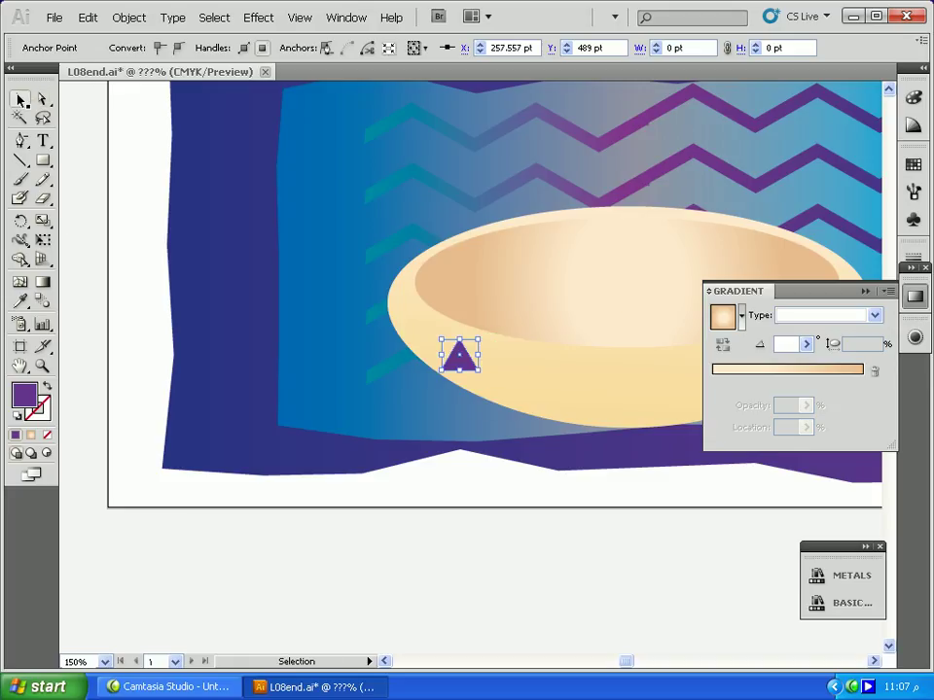
left_click(458, 359)
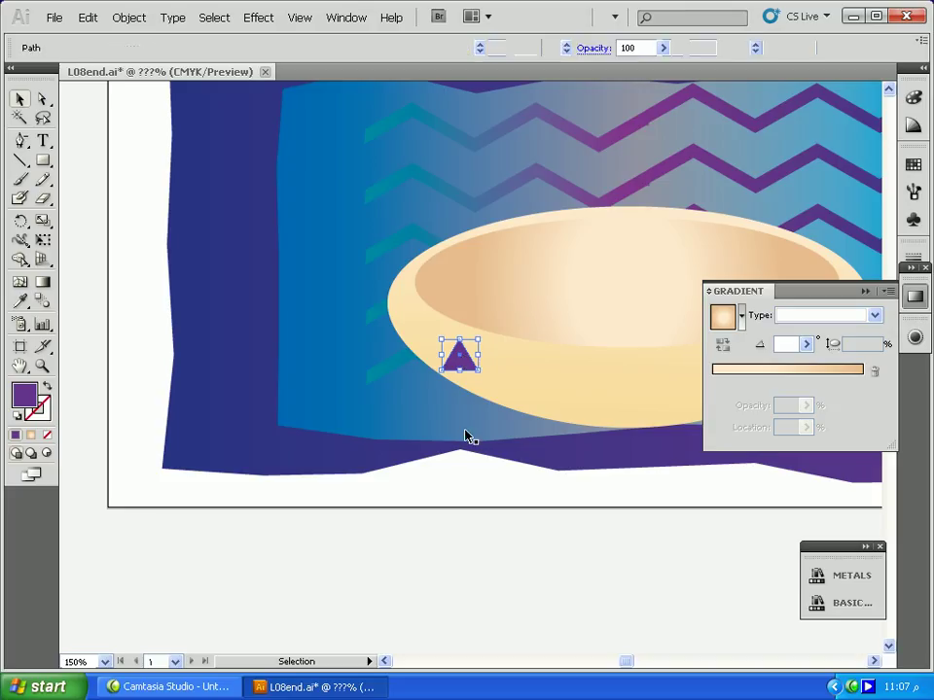
left_click(432, 511)
left_click(458, 368)
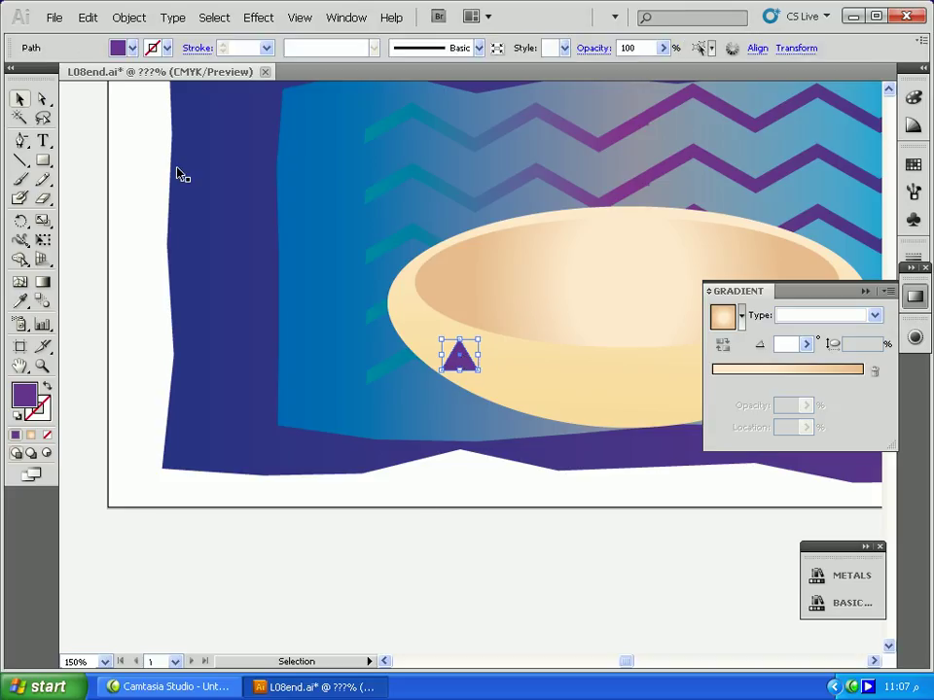
left_click(131, 47)
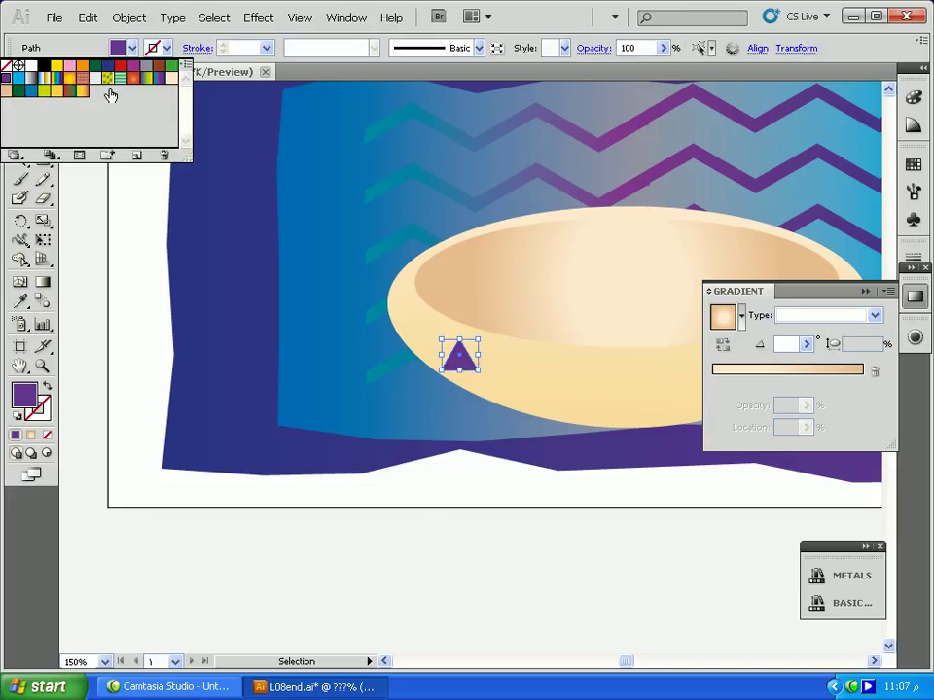
left_click(120, 65)
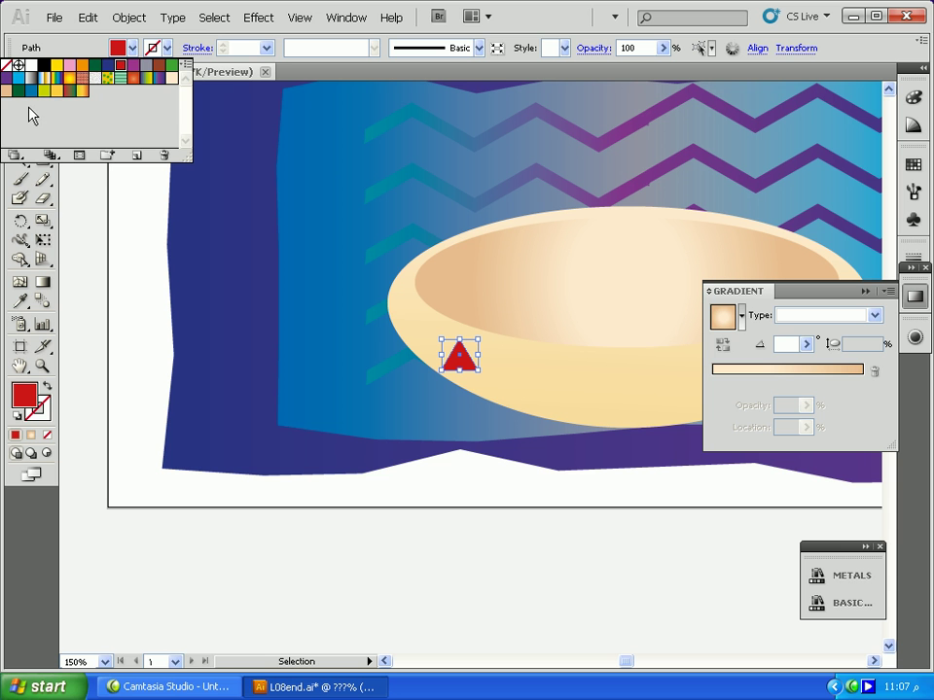
left_click(62, 55)
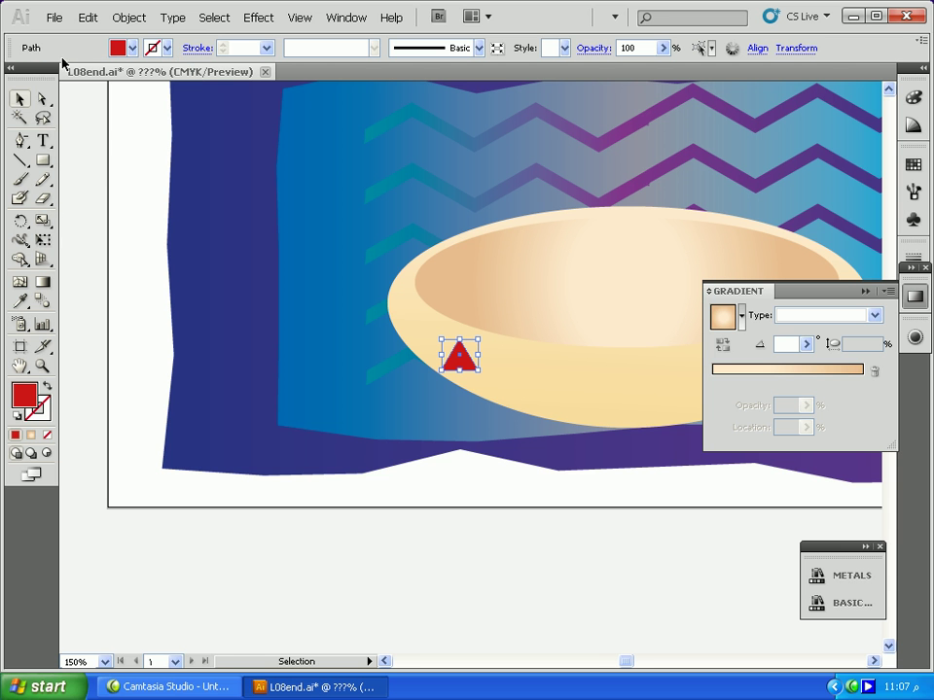
Scale down the red triangle and the purple circle on the plate to about 14 pt tall
double_click(19, 365)
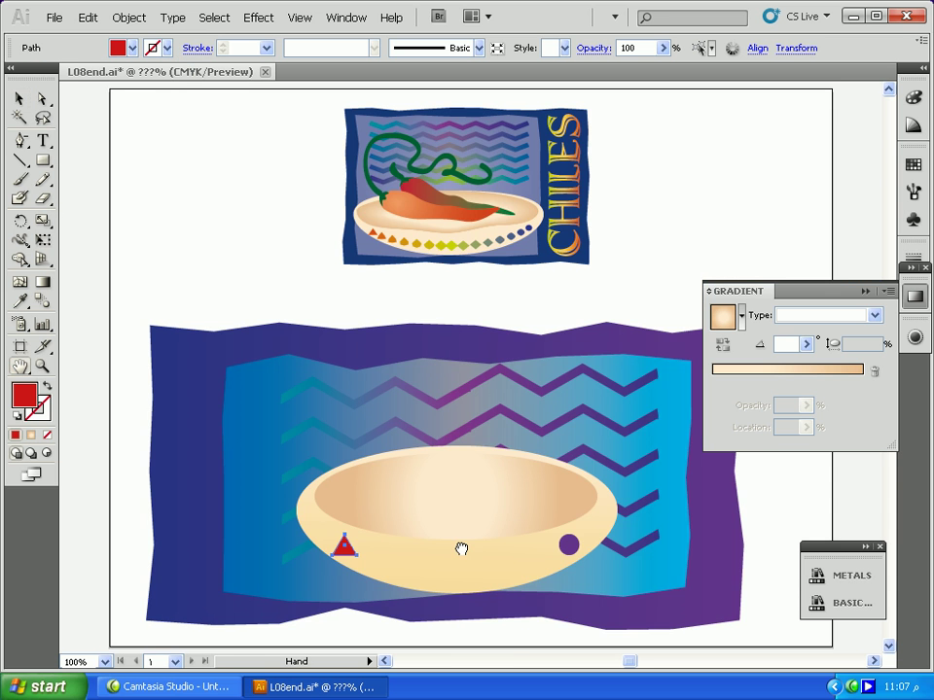
left_click_drag(461, 549, 451, 505)
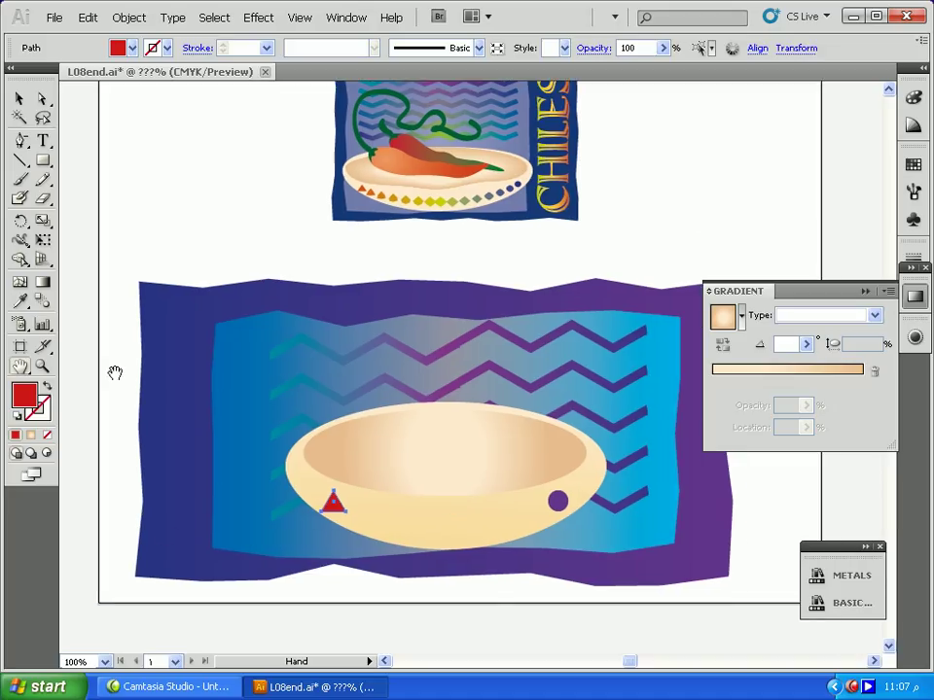
left_click(20, 98)
left_click(332, 502)
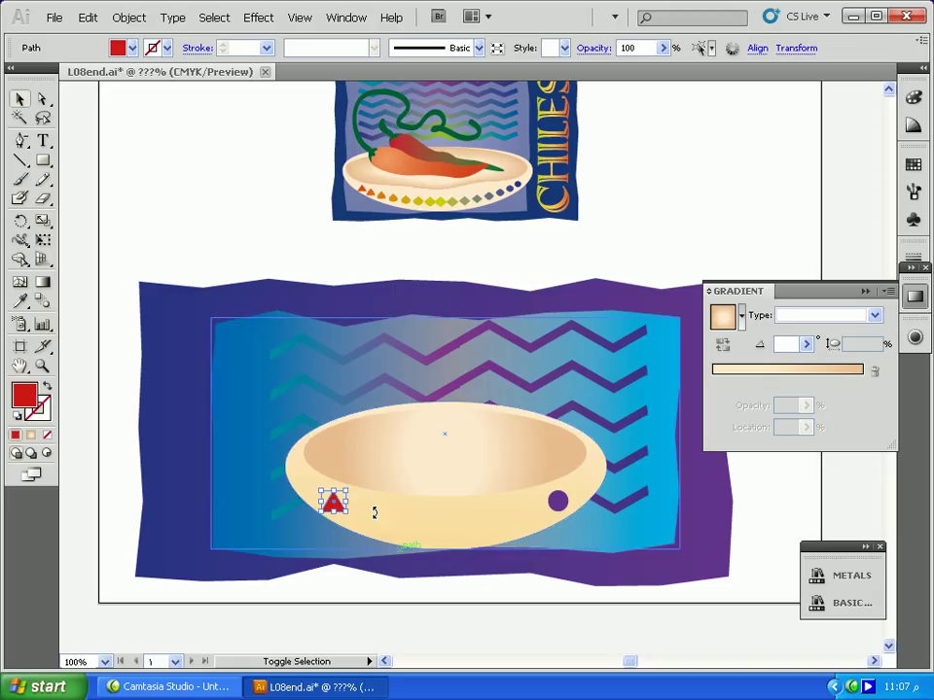
mouse_move(346, 489)
left_mouse_down()
mouse_move(352, 484)
mouse_move(330, 502)
left_mouse_up()
left_click(559, 502)
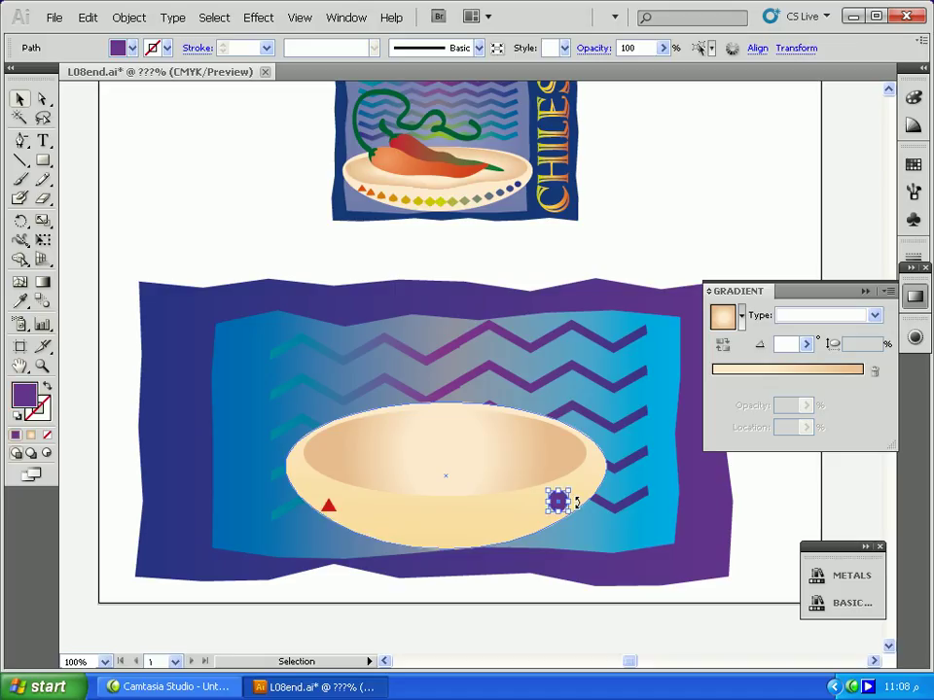
left_click_drag(567, 497, 560, 499)
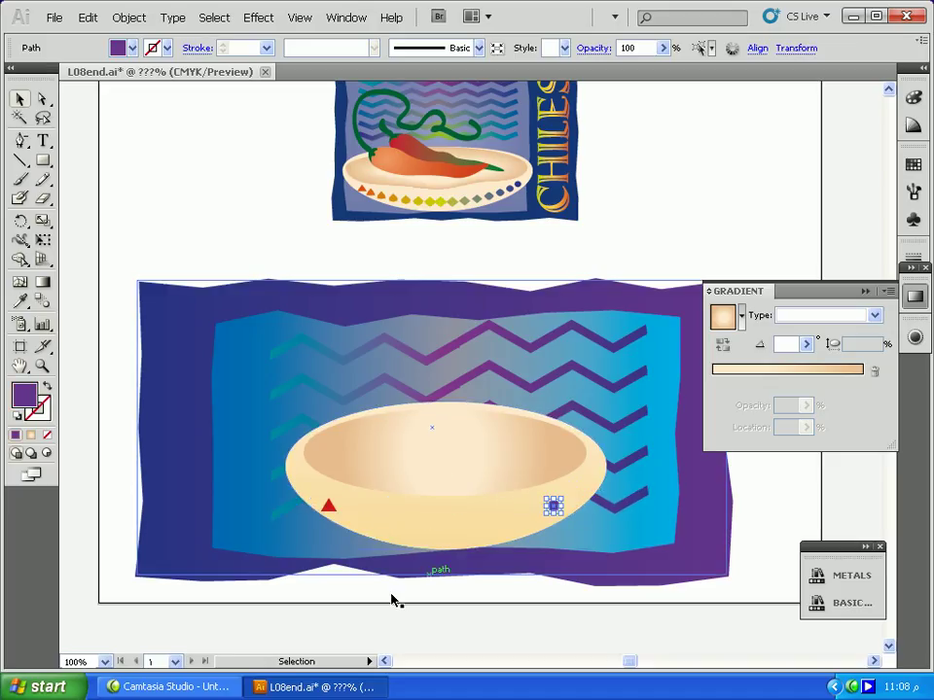
Blend the purple circle with the red triangle using 15 specified steps
left_click(42, 304)
double_click(41, 305)
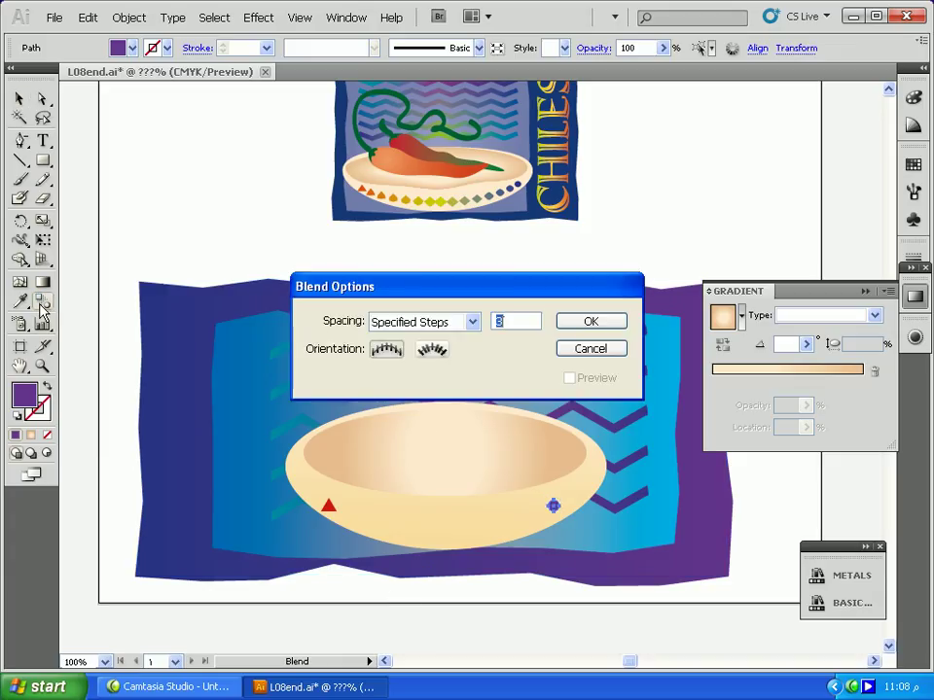
left_click(523, 321)
type("15")
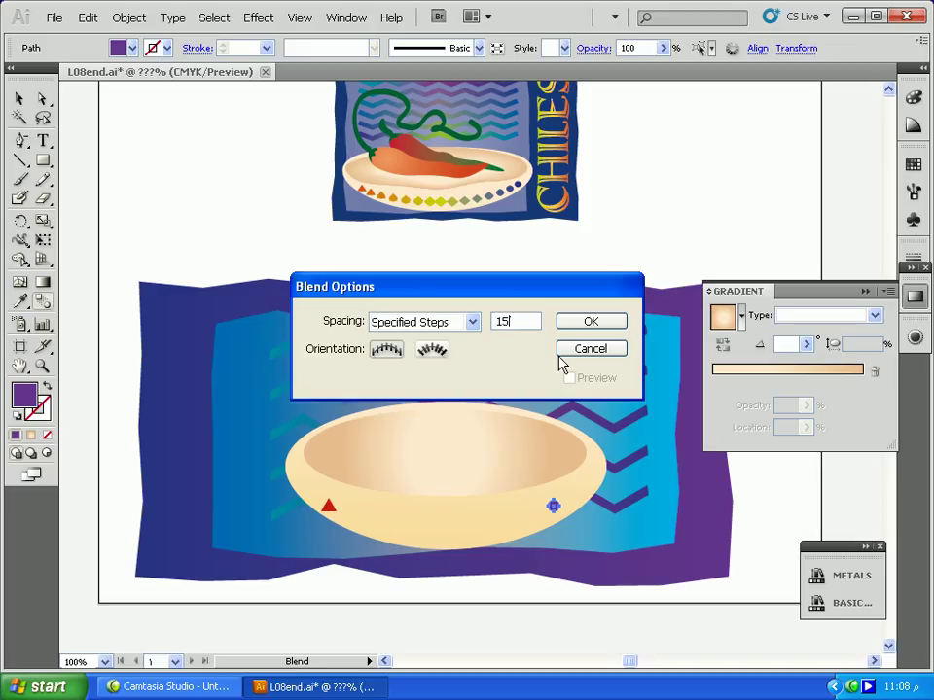
left_click(585, 327)
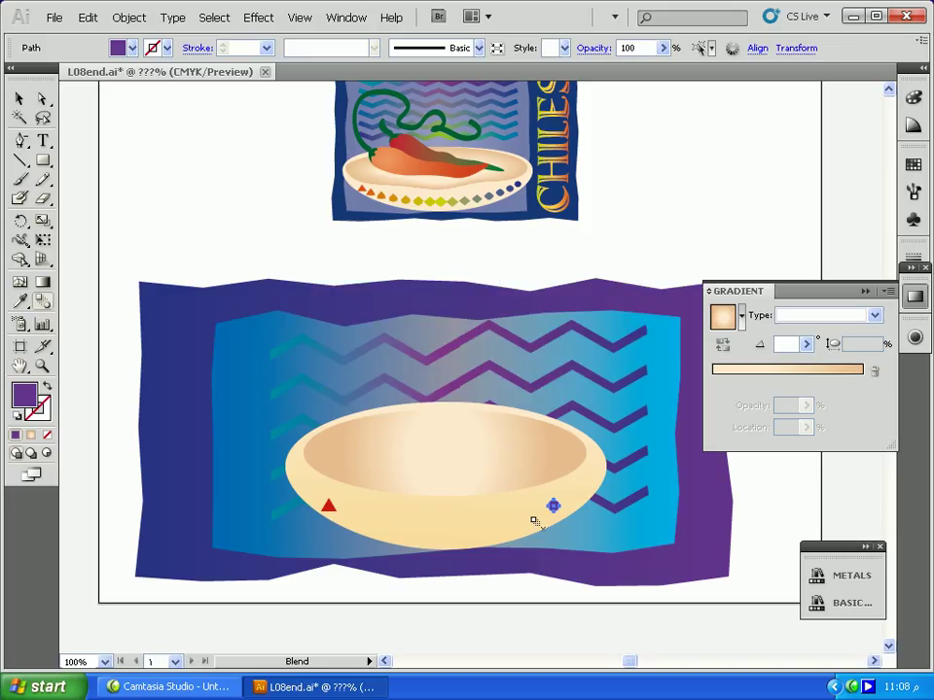
left_click(554, 505)
left_click(328, 508)
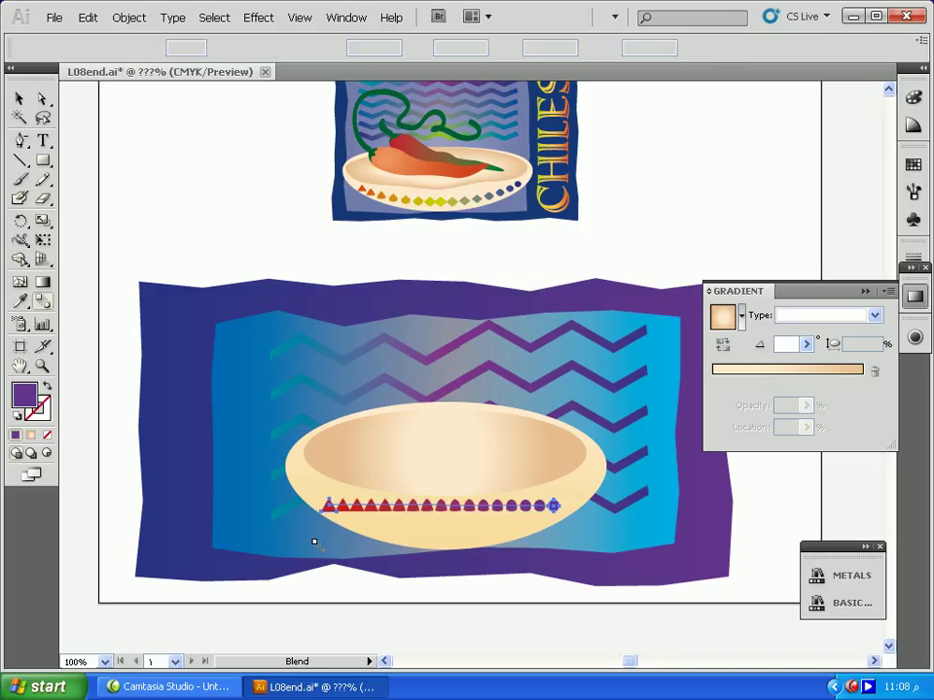
Add an anchor point mid-way on the blend's spine and pull it down to about X 366 pt, Y 532.5 pt
left_click(41, 366)
left_click(457, 526)
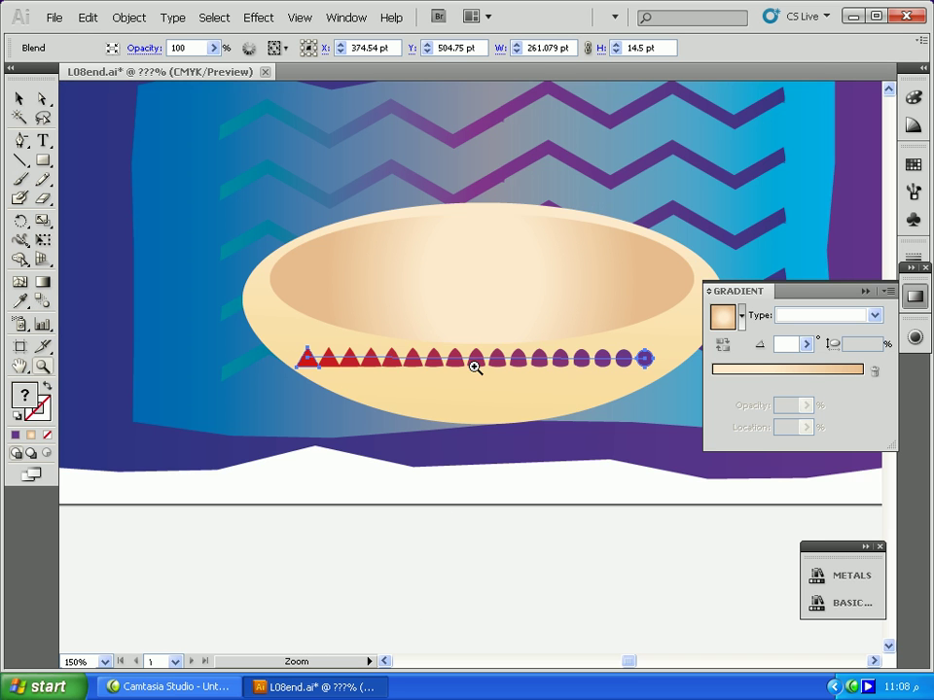
left_click_drag(476, 365, 487, 390)
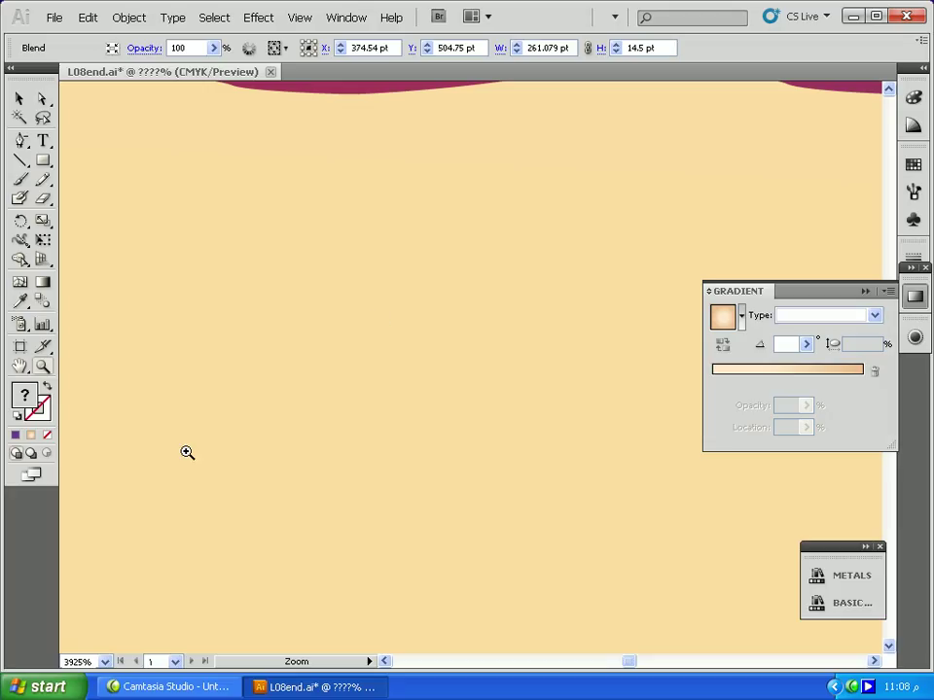
scroll(496, 403, "up", 5)
left_click(481, 382, "alt")
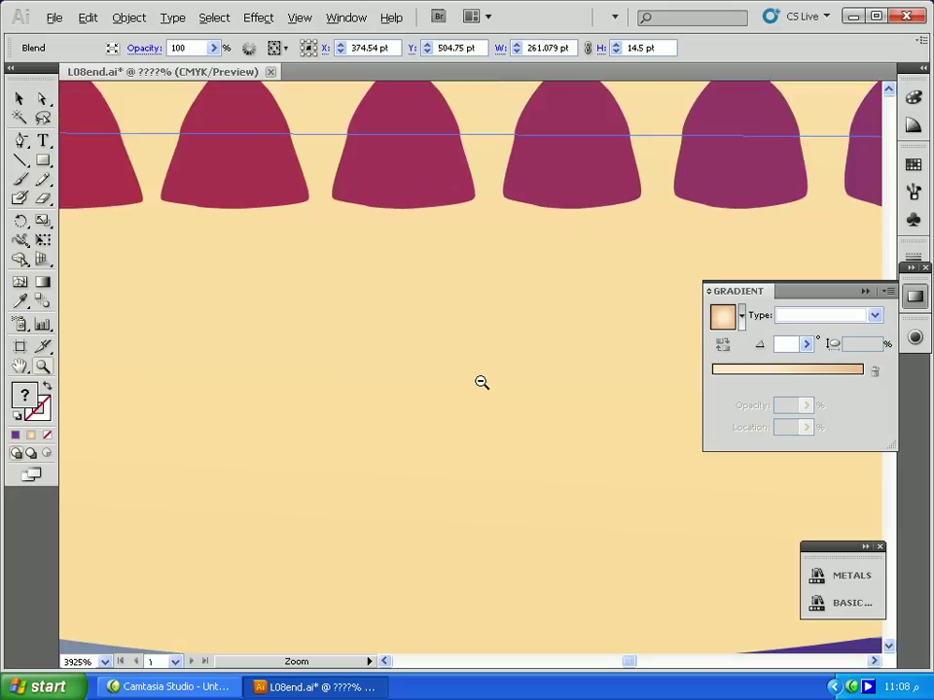
left_click(535, 386, "alt")
left_click(535, 385, "alt")
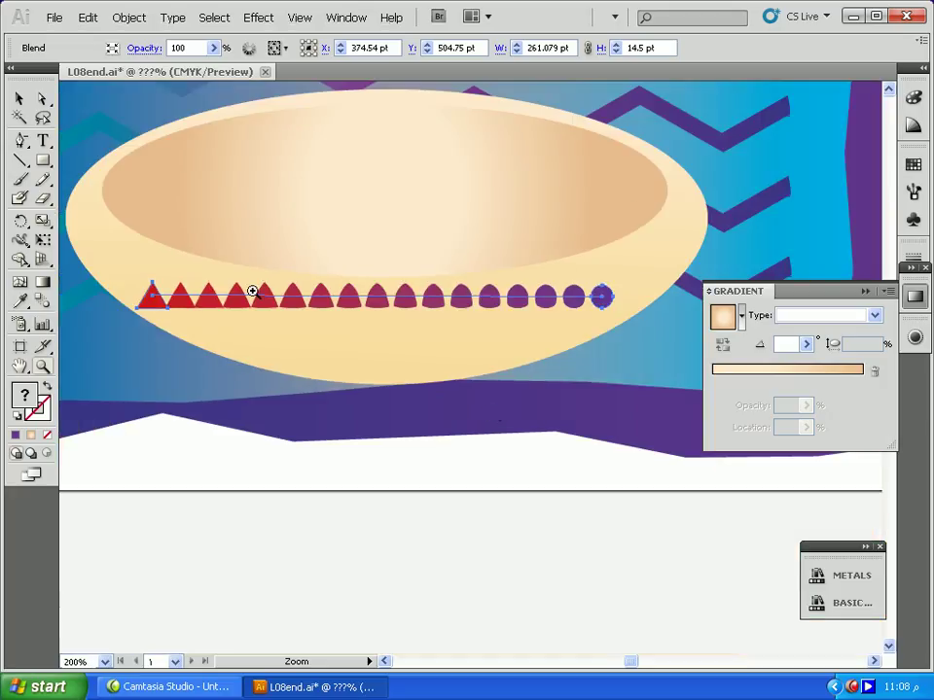
left_click_drag(21, 140, 64, 165)
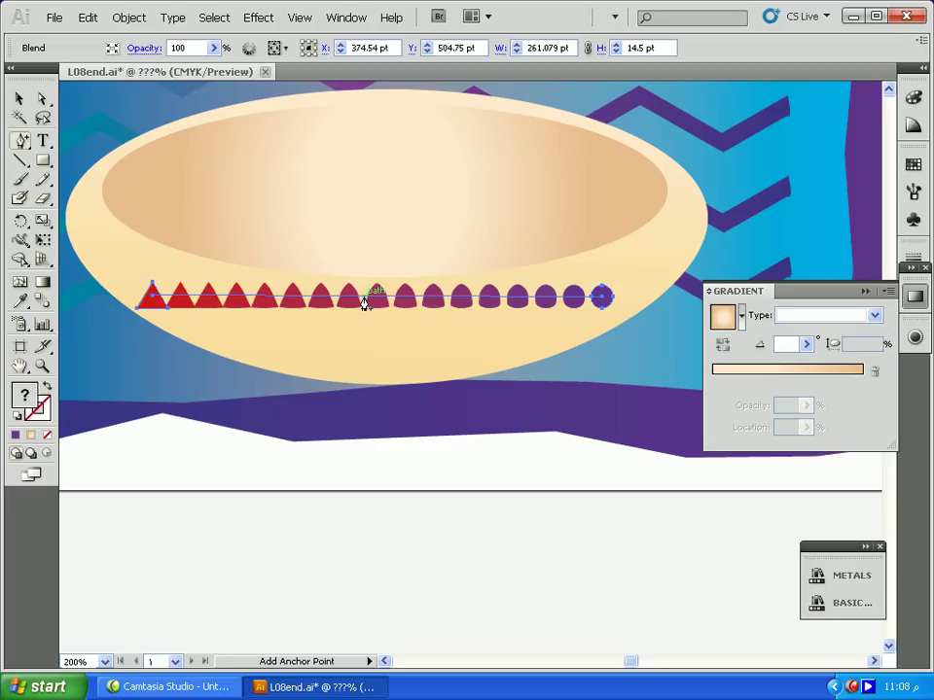
left_click(364, 297)
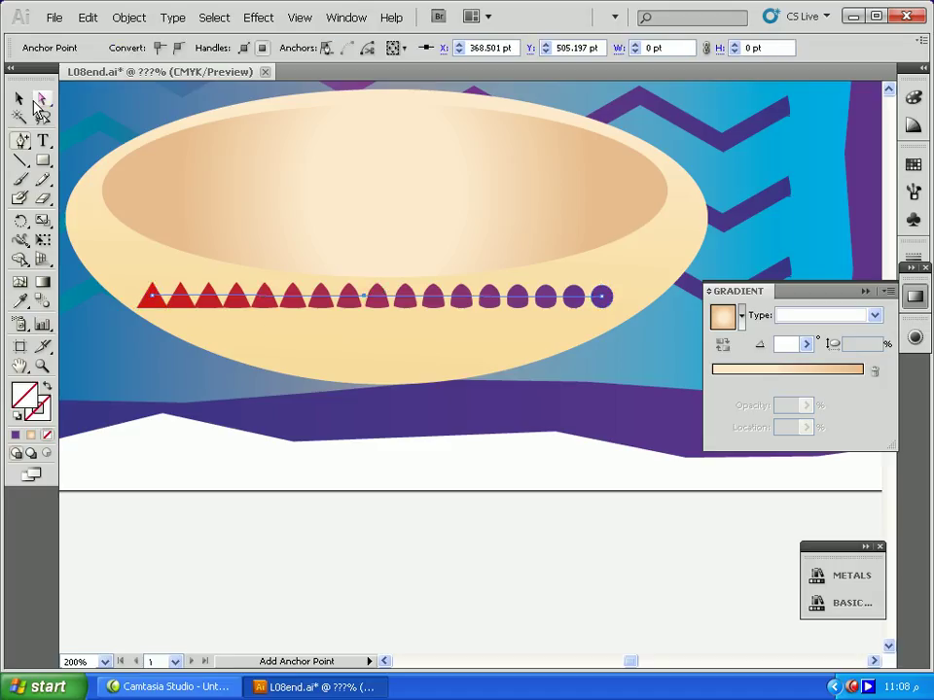
left_click(42, 98)
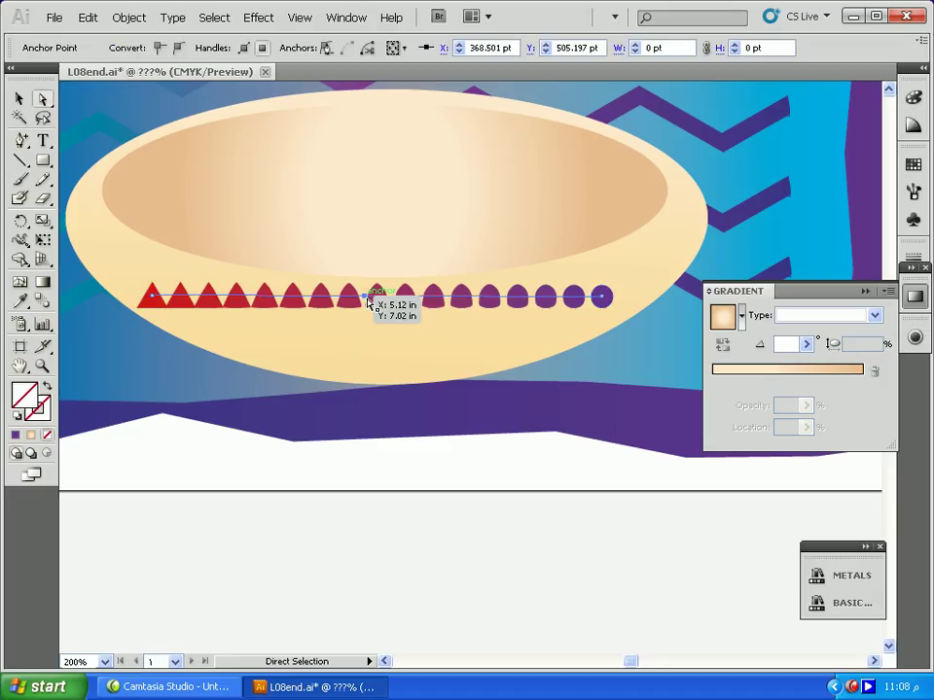
left_click_drag(366, 301, 358, 349)
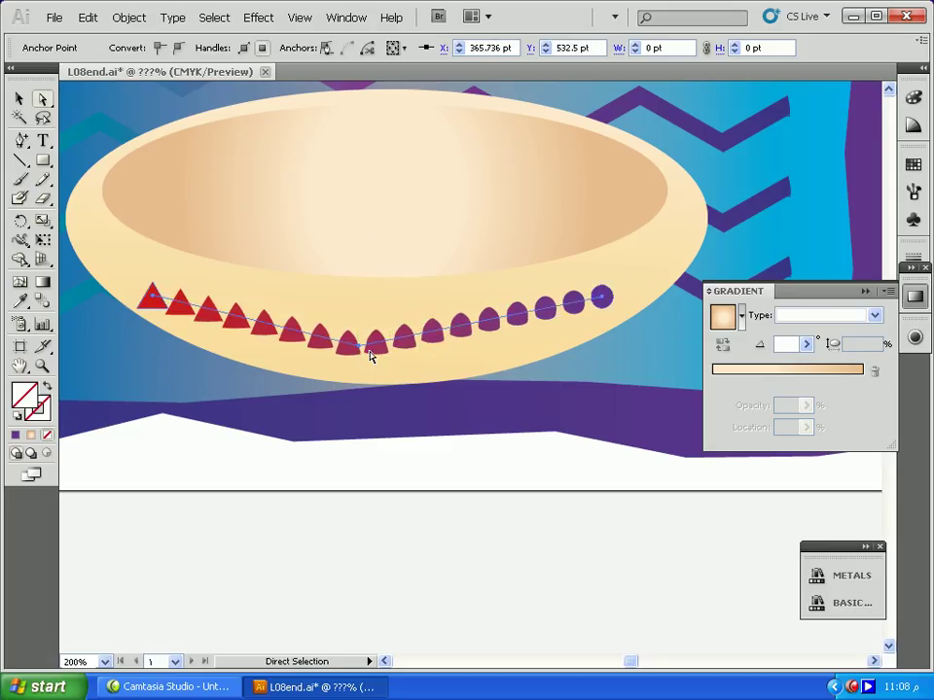
Shift the middle anchor of the blend's spine to about X 375.8 pt, Y 537.5 pt and deselect the blend
left_click_drag(360, 348, 377, 358)
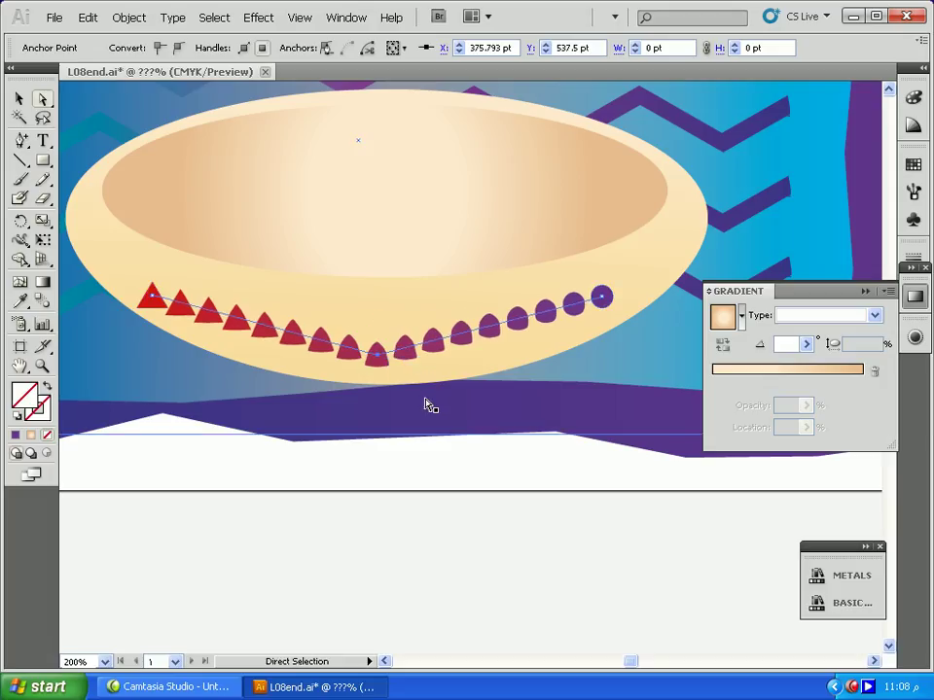
double_click(20, 366)
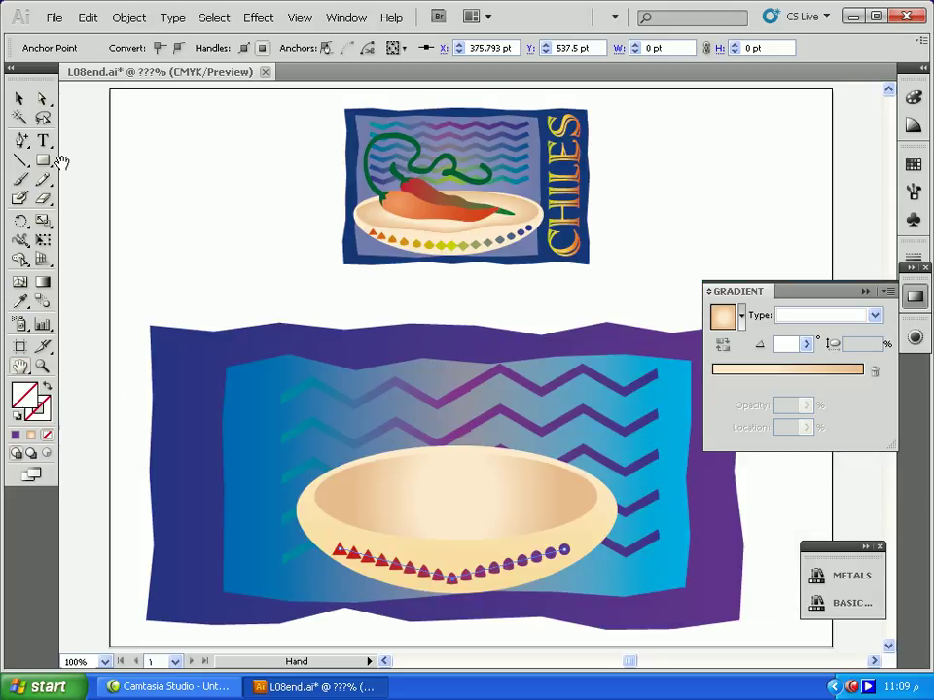
left_click(19, 117)
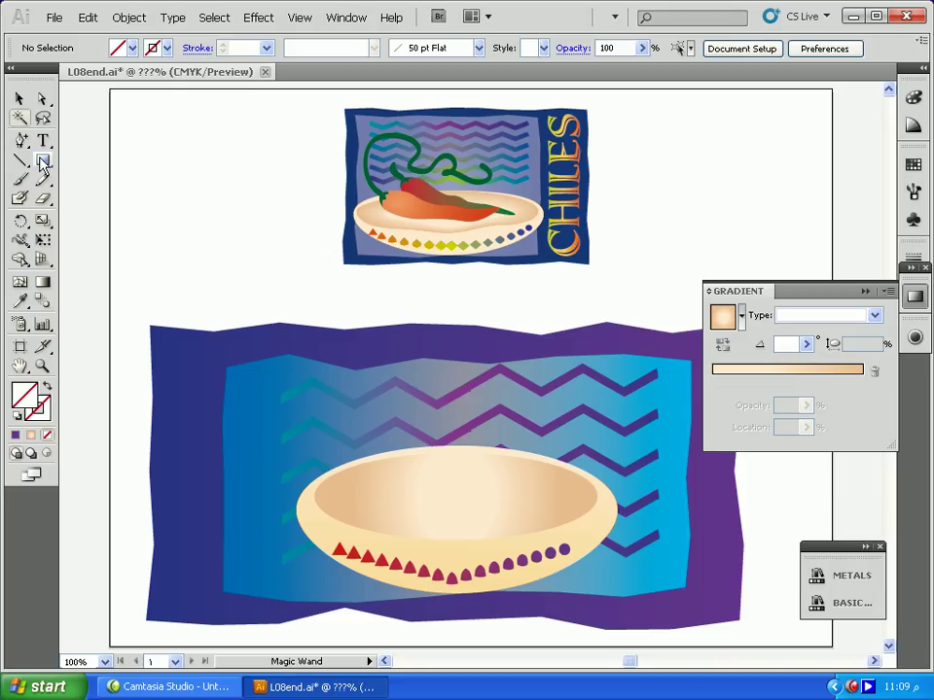
Draw a wide, flat ellipse inside the plate, filled with the yellow-green to orange gradient with an extra yellow stop at about 9.7%
left_click_drag(43, 161, 80, 204)
left_click_drag(370, 481, 563, 529)
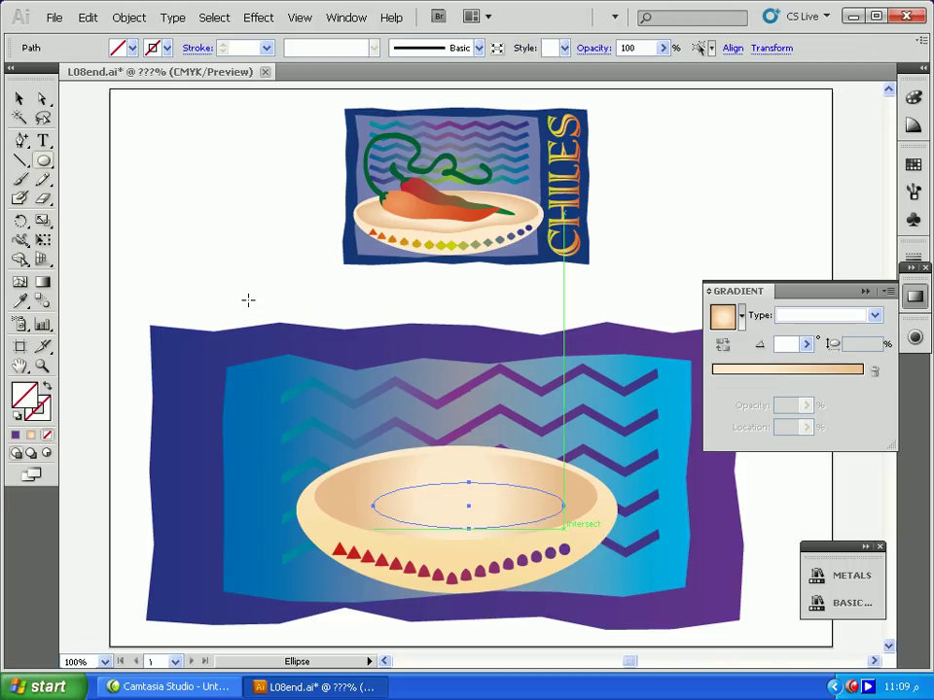
left_click(132, 48)
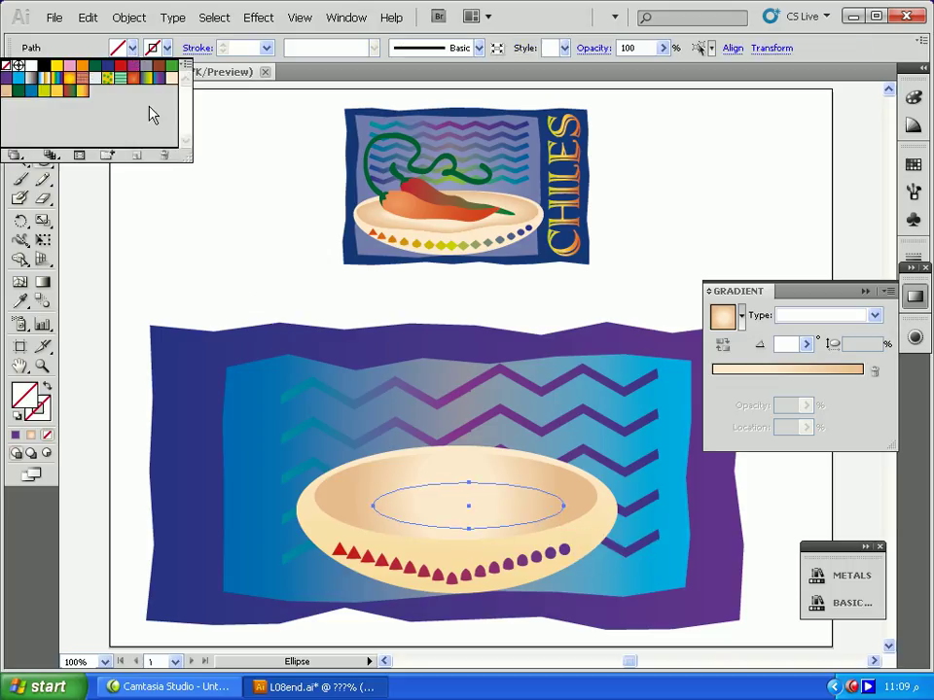
left_click(79, 92)
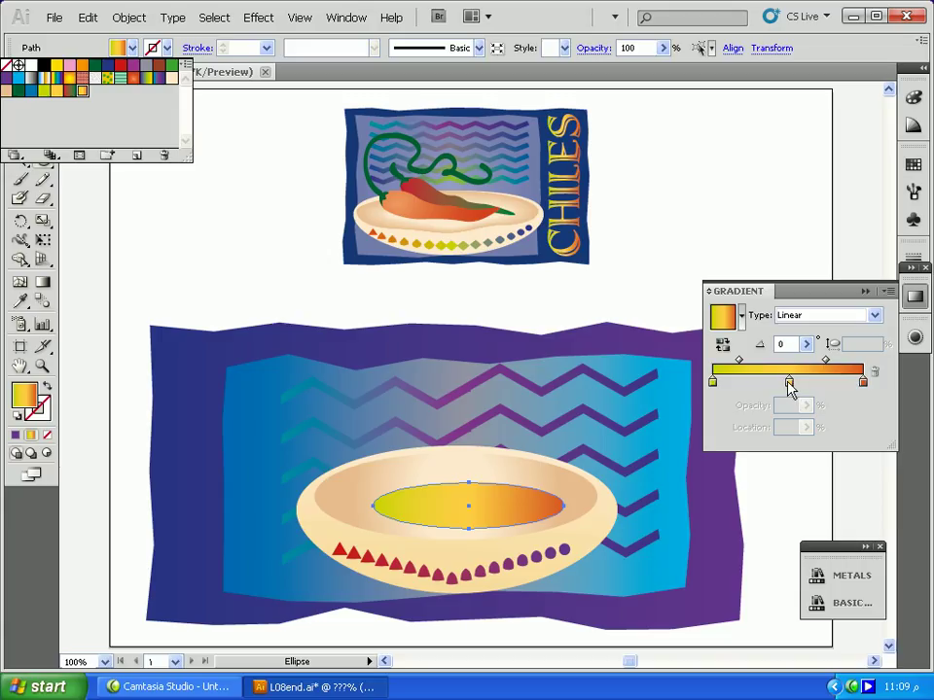
left_click_drag(789, 382, 727, 383)
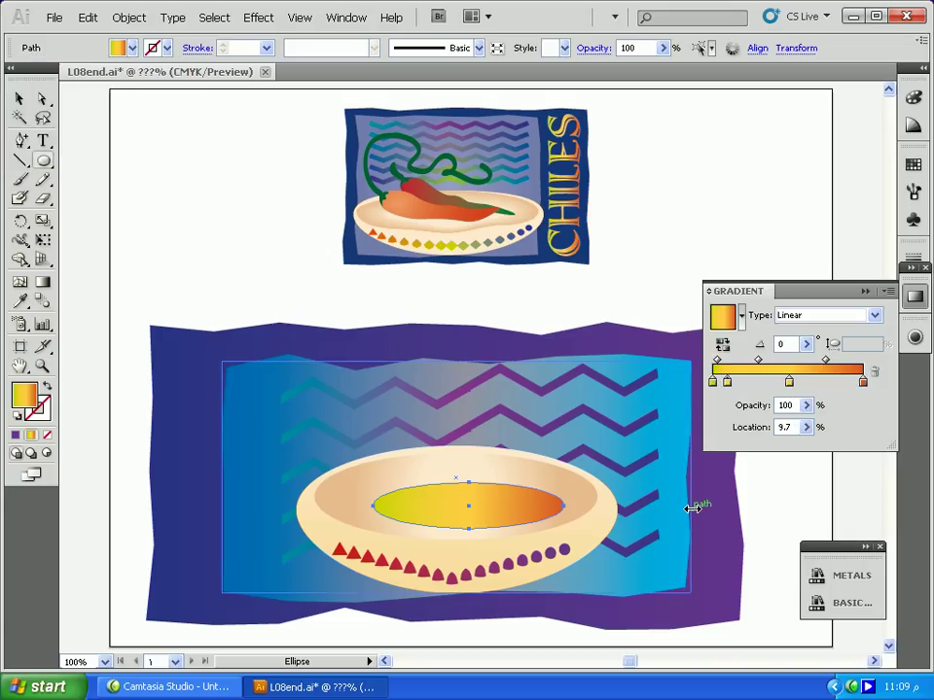
Warp the gradient ellipse into a curved chile with a rounded left end and a tapered, upturned right tip
left_click(17, 240)
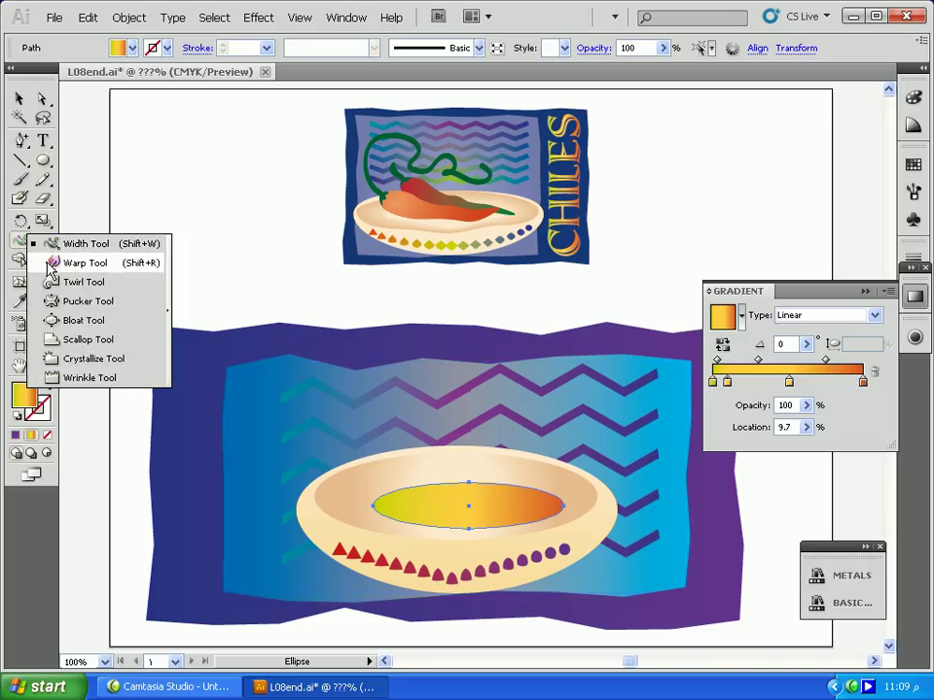
left_click(49, 264)
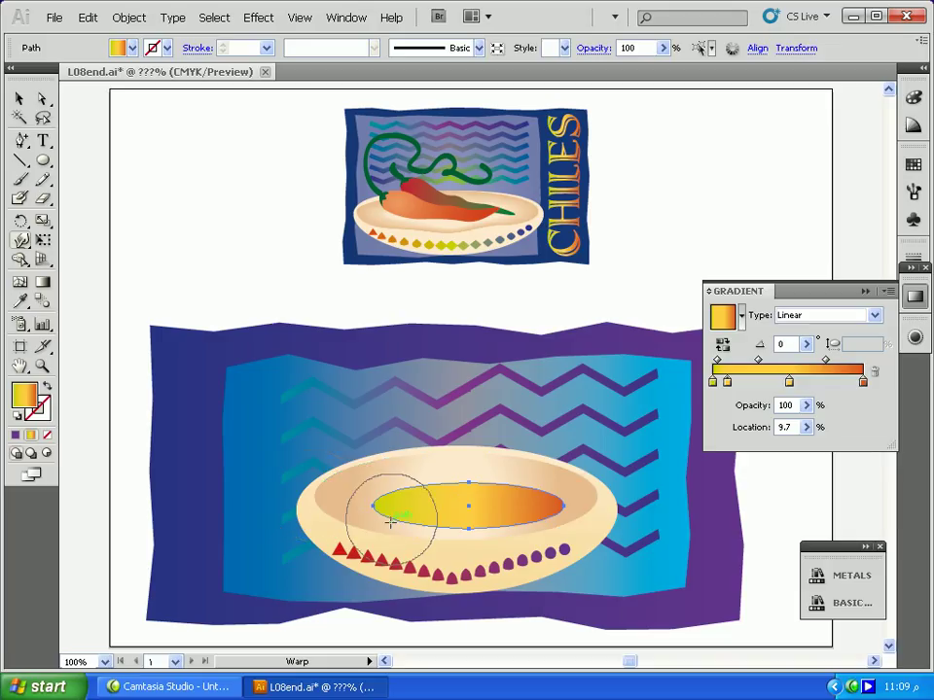
mouse_move(400, 511)
left_mouse_down()
mouse_move(368, 482)
mouse_move(438, 504)
left_mouse_up()
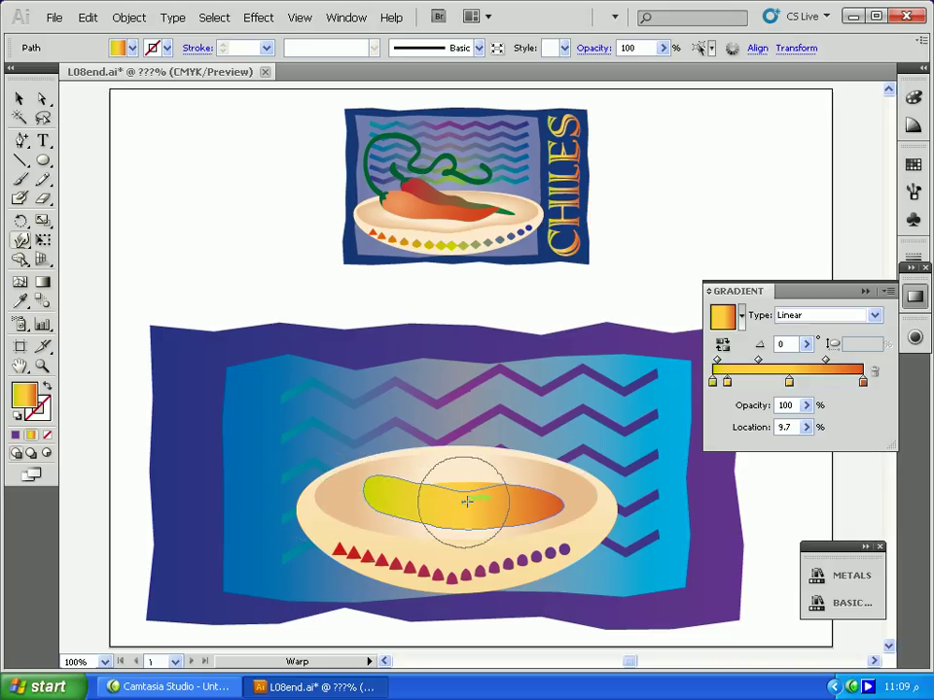
mouse_move(492, 481)
left_mouse_down()
mouse_move(500, 496)
mouse_move(509, 496)
mouse_move(494, 484)
mouse_move(555, 508)
mouse_move(558, 491)
left_mouse_up()
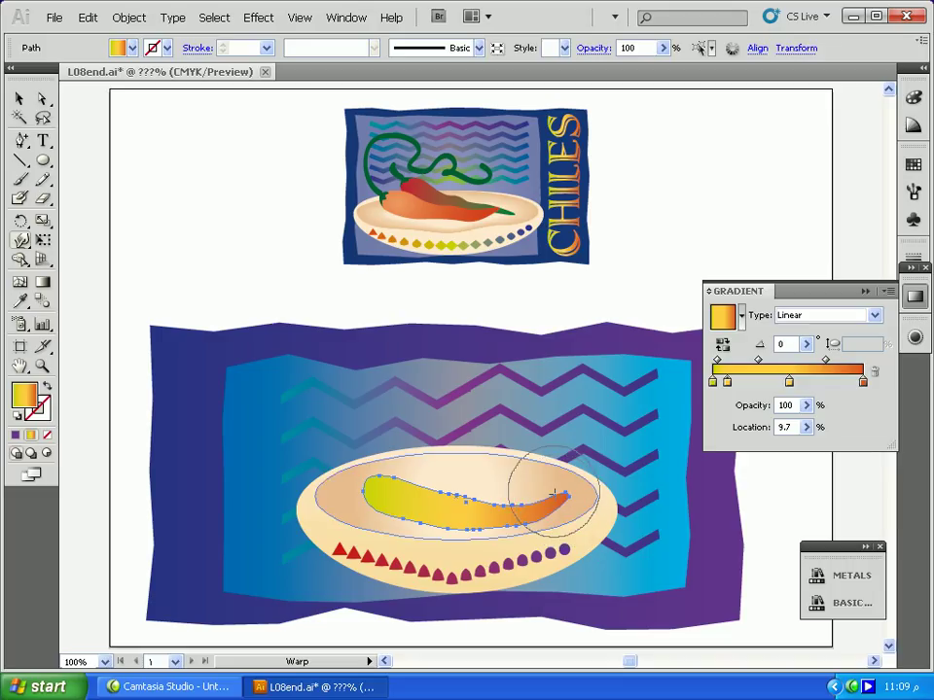
mouse_move(448, 538)
left_mouse_down()
mouse_move(420, 529)
mouse_move(463, 512)
mouse_move(457, 519)
left_mouse_up()
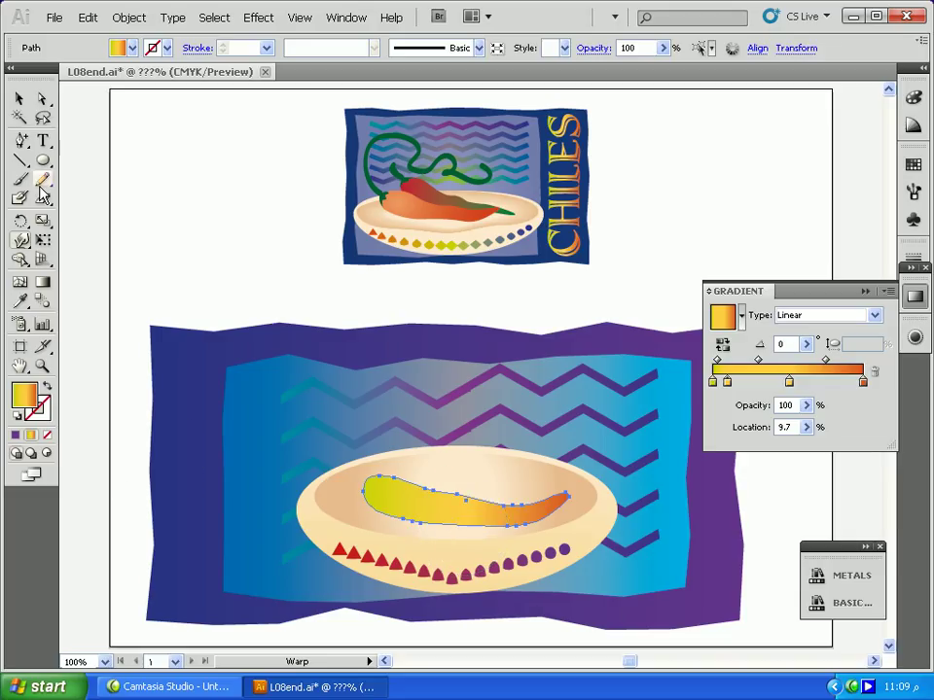
Smooth the chile's outline and warp its right tip into a longer, thinner point
left_click_drag(49, 186, 80, 201)
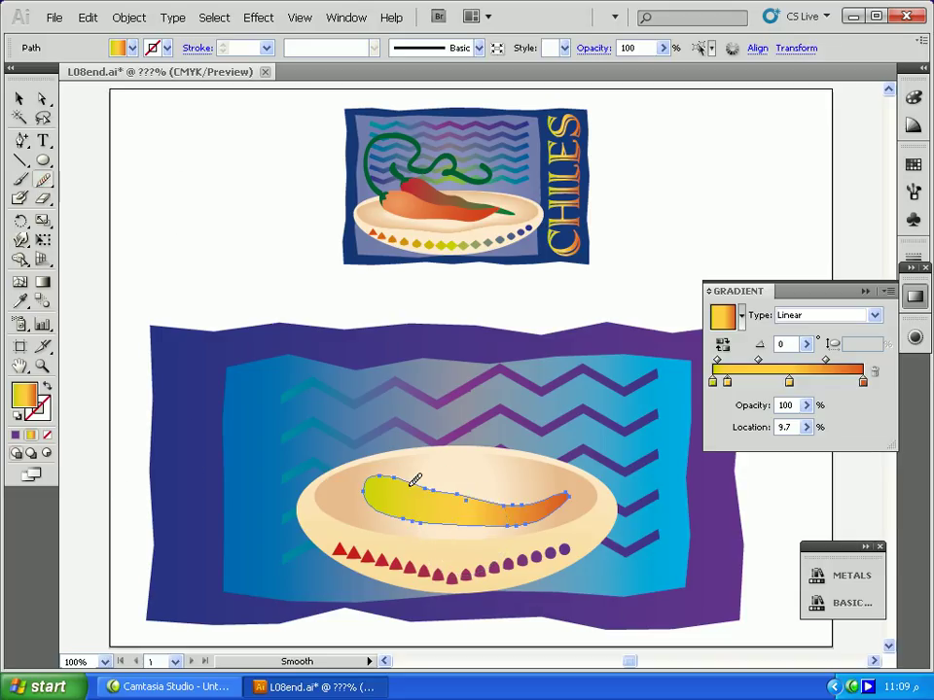
left_click_drag(526, 506, 508, 519)
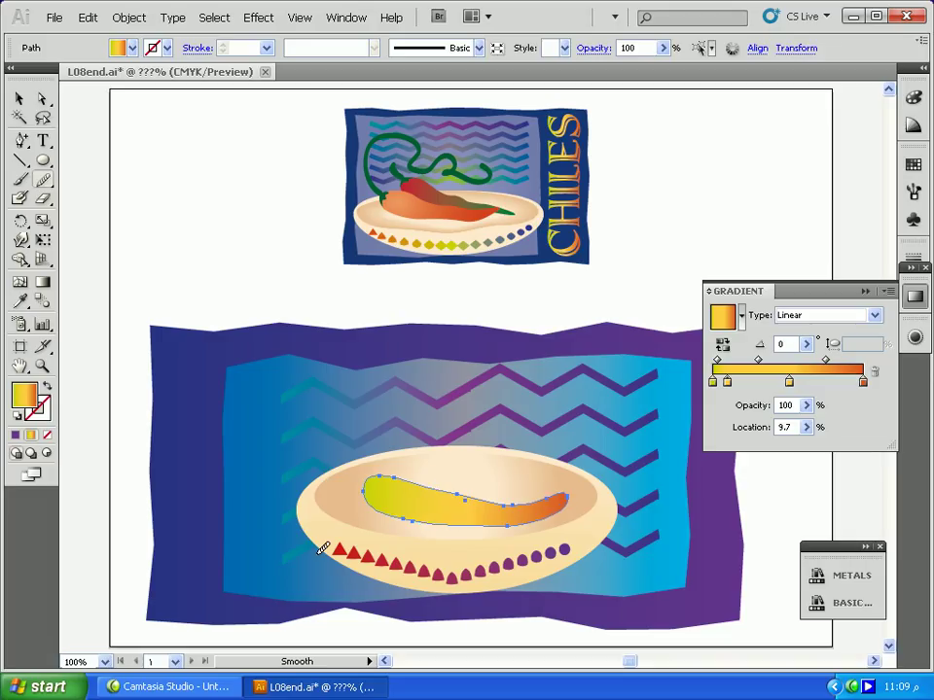
left_click(21, 239)
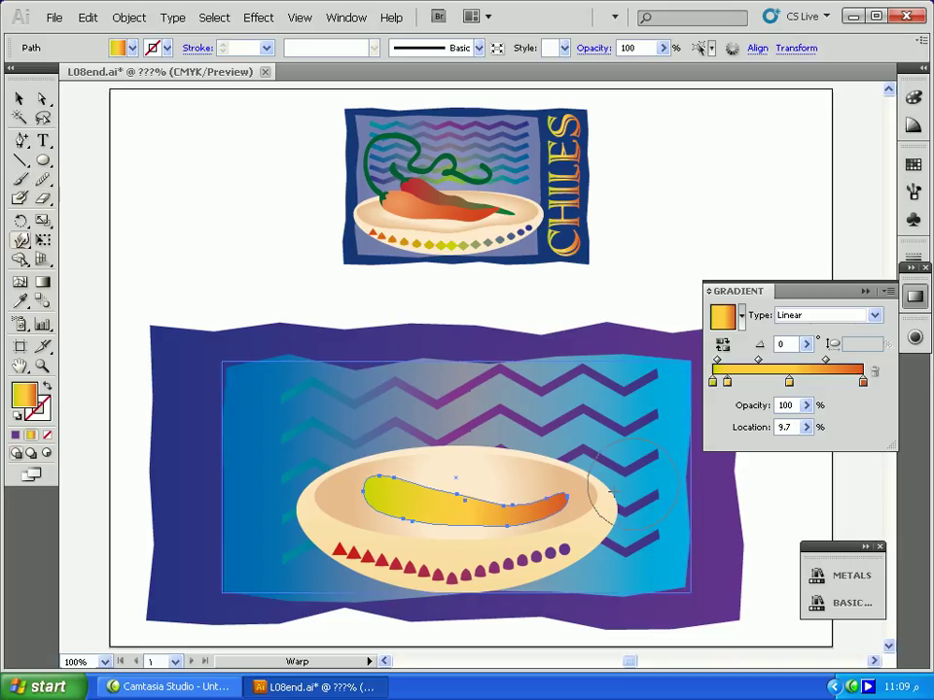
mouse_move(563, 494)
left_mouse_down()
mouse_move(552, 511)
mouse_move(582, 511)
mouse_move(569, 516)
mouse_move(548, 498)
mouse_move(562, 496)
mouse_move(556, 525)
left_mouse_up()
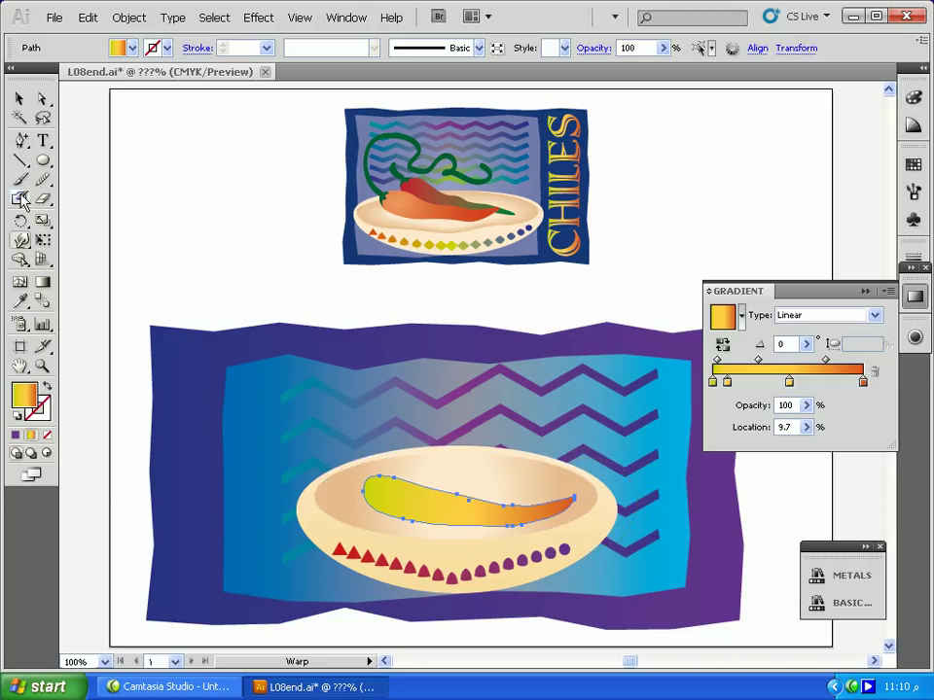
Draw a small ellipse over the chile's rounded left end and fill it with the dark green swatch
left_click(49, 162)
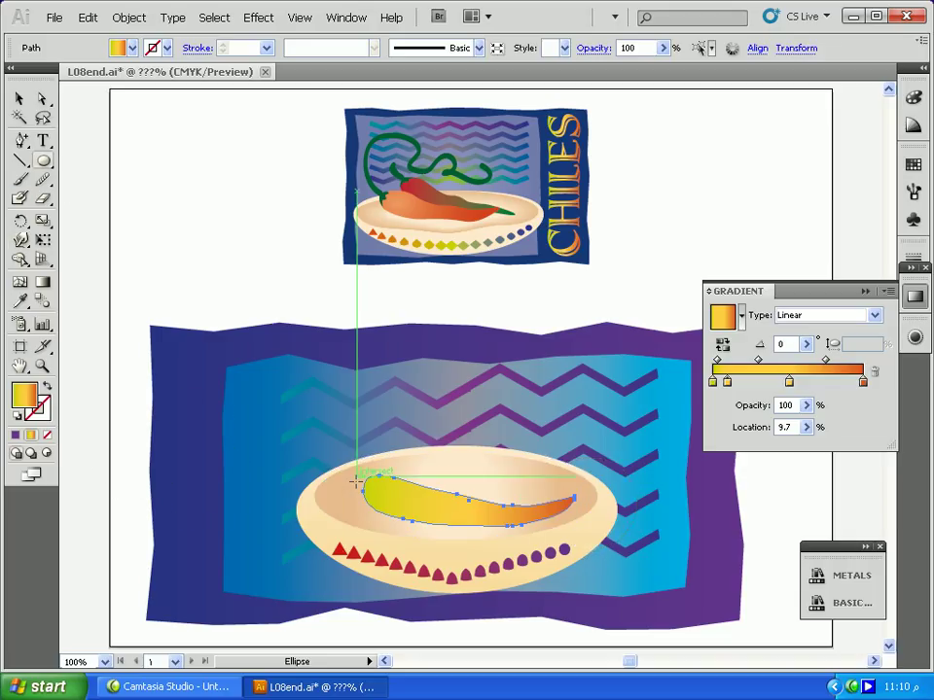
left_click_drag(357, 481, 387, 500)
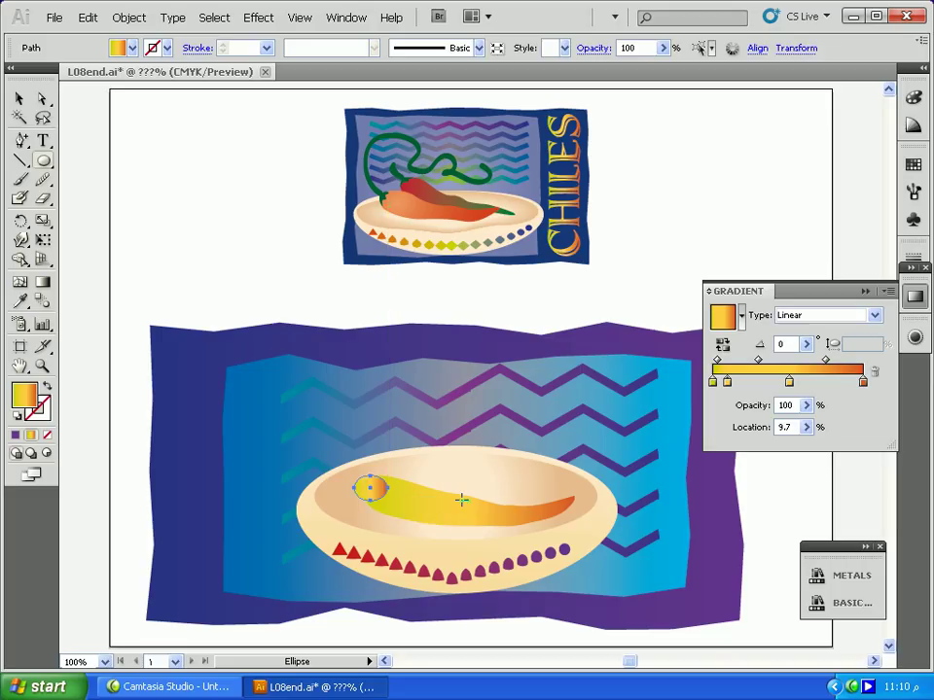
left_click(133, 49)
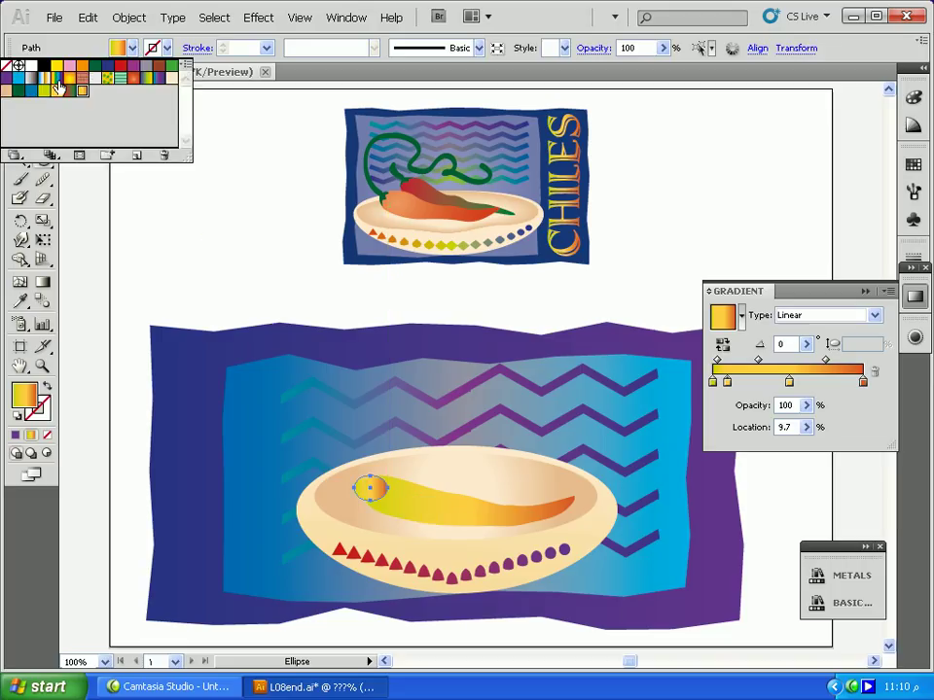
left_click(17, 91)
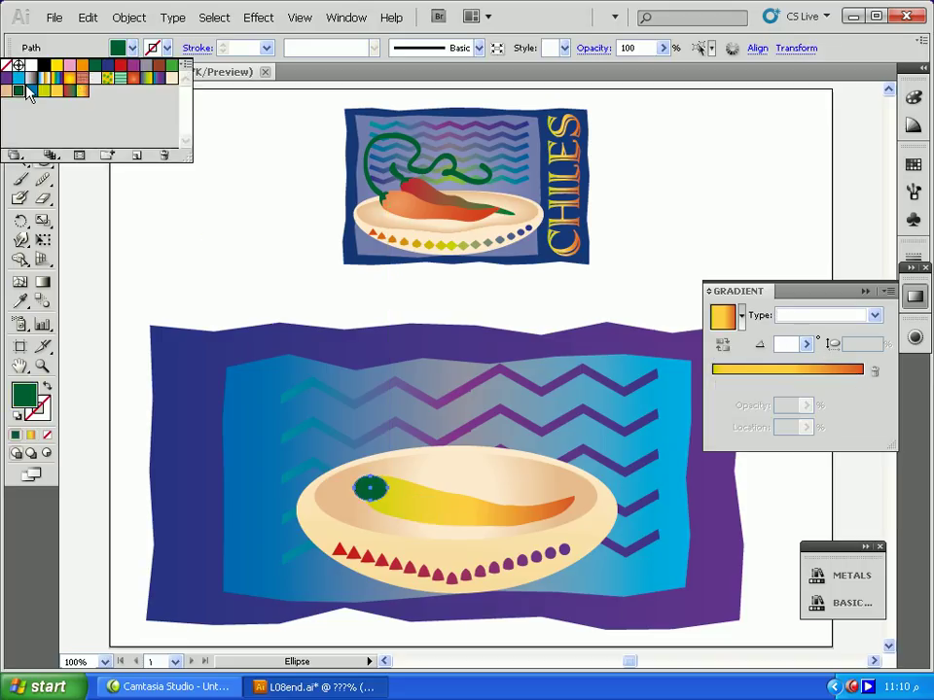
left_click(47, 30)
Add anchor points to the small green ellipse's outline at its lower right, upper right and lower left
key("z")
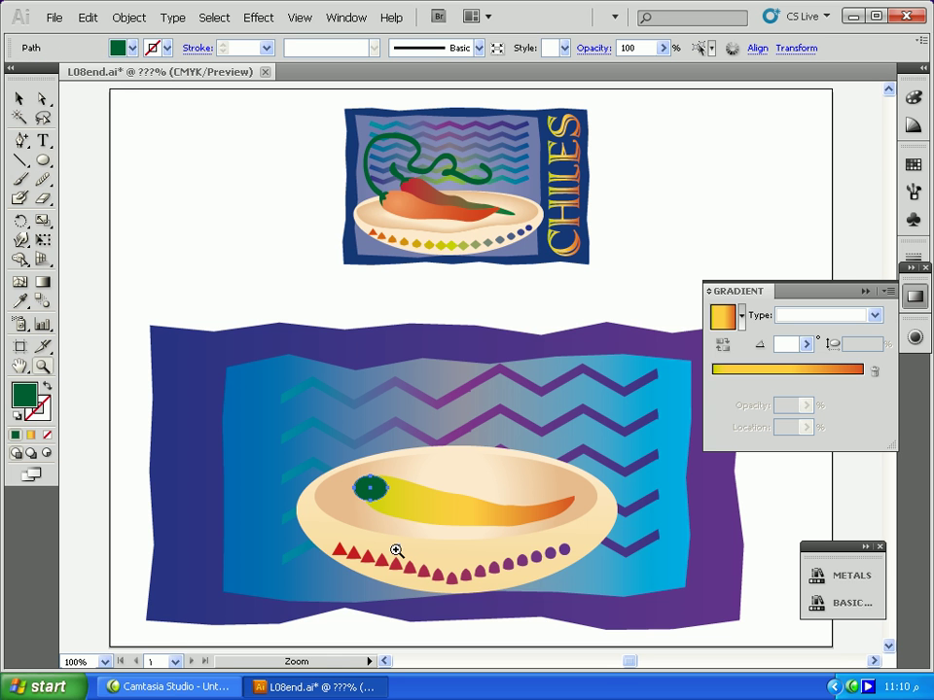
left_click(387, 501)
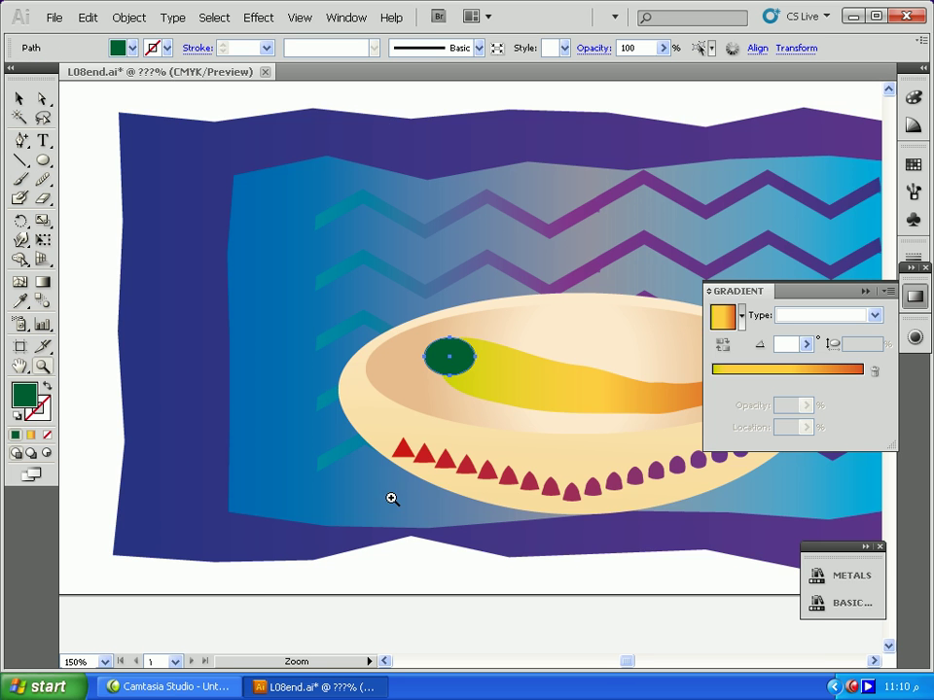
left_click(500, 381)
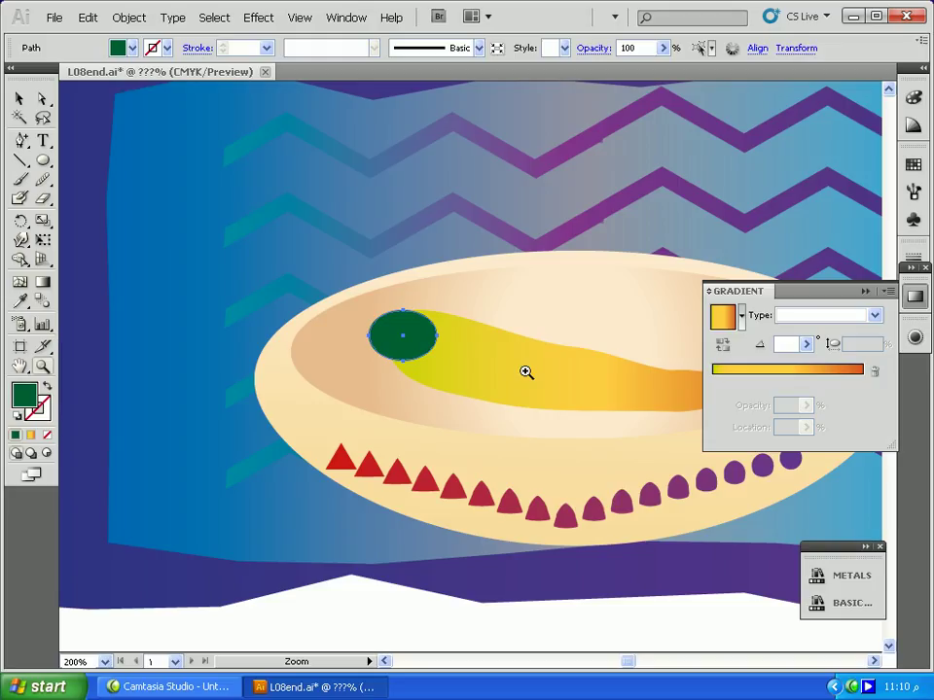
left_click(467, 344)
left_click(463, 413)
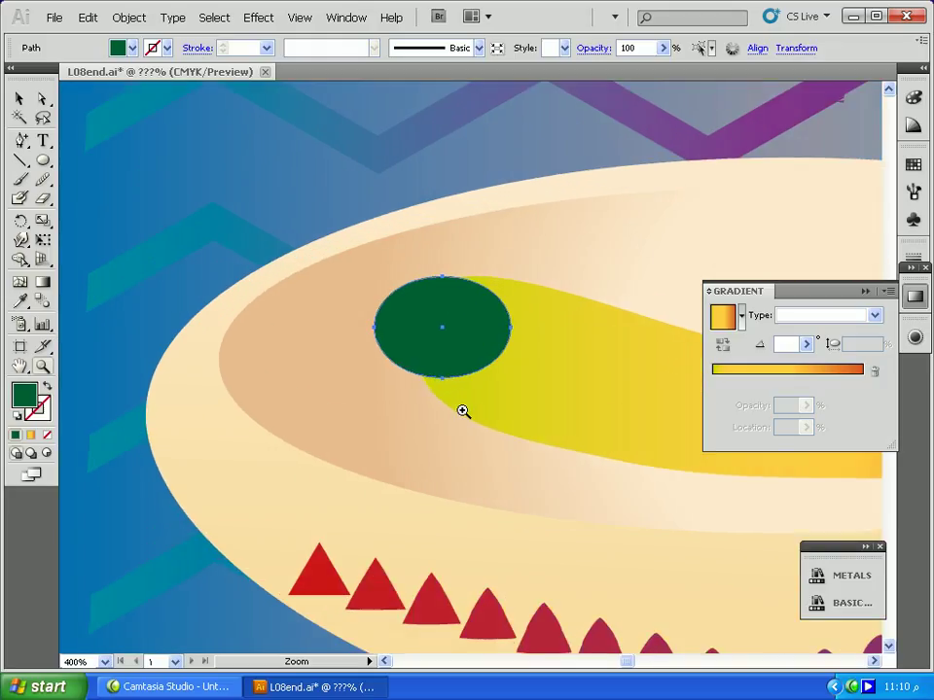
left_click_drag(23, 144, 50, 160)
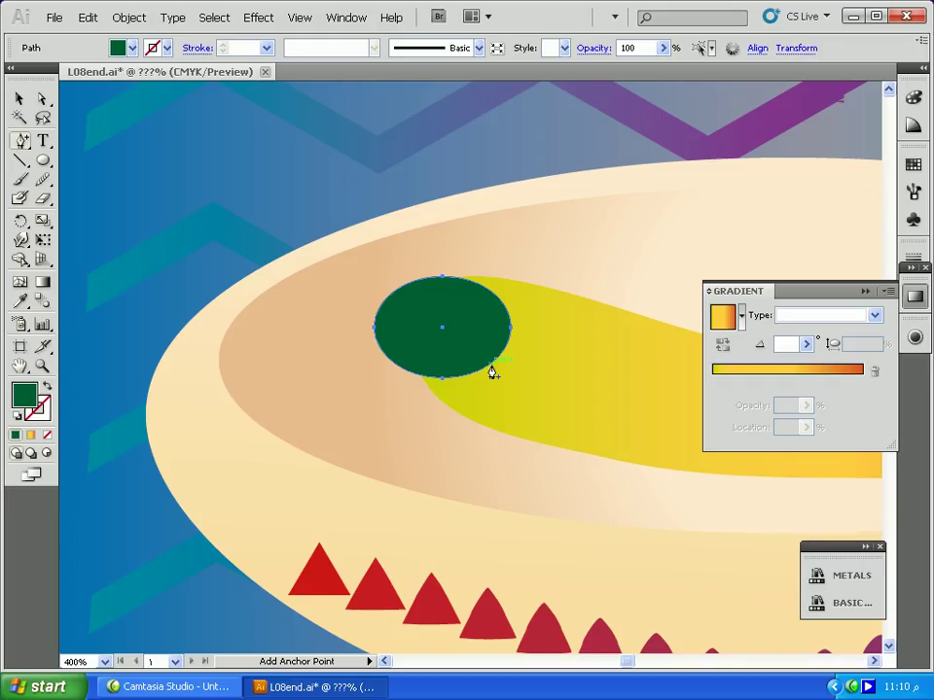
left_click(501, 309)
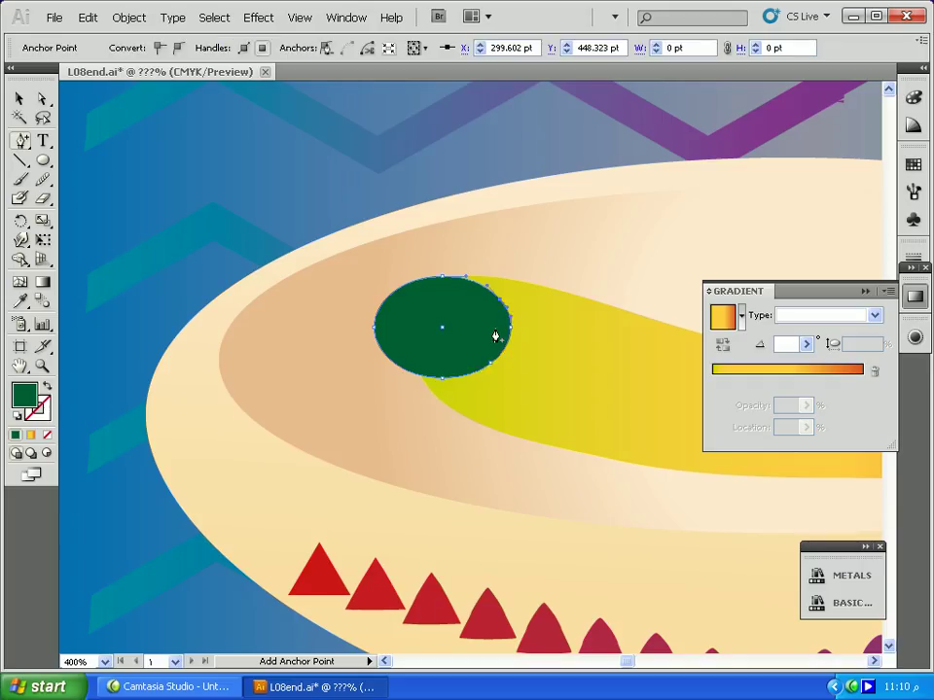
left_click(401, 370)
left_click(448, 366)
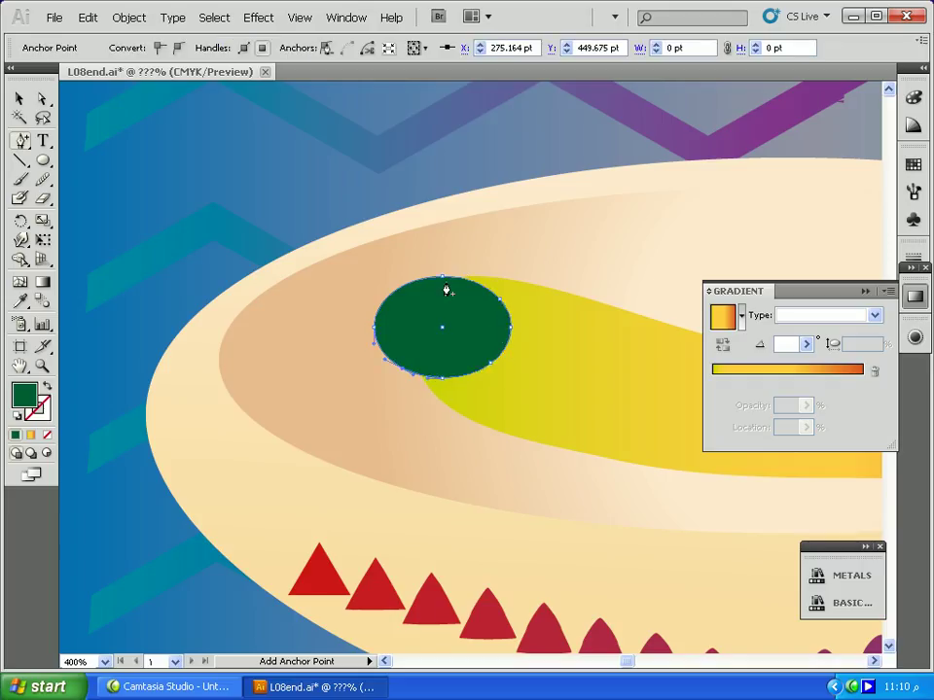
Push the green shape's bottom anchor inward and pull the two lower side anchors down to form a notch between two points
left_click(44, 100)
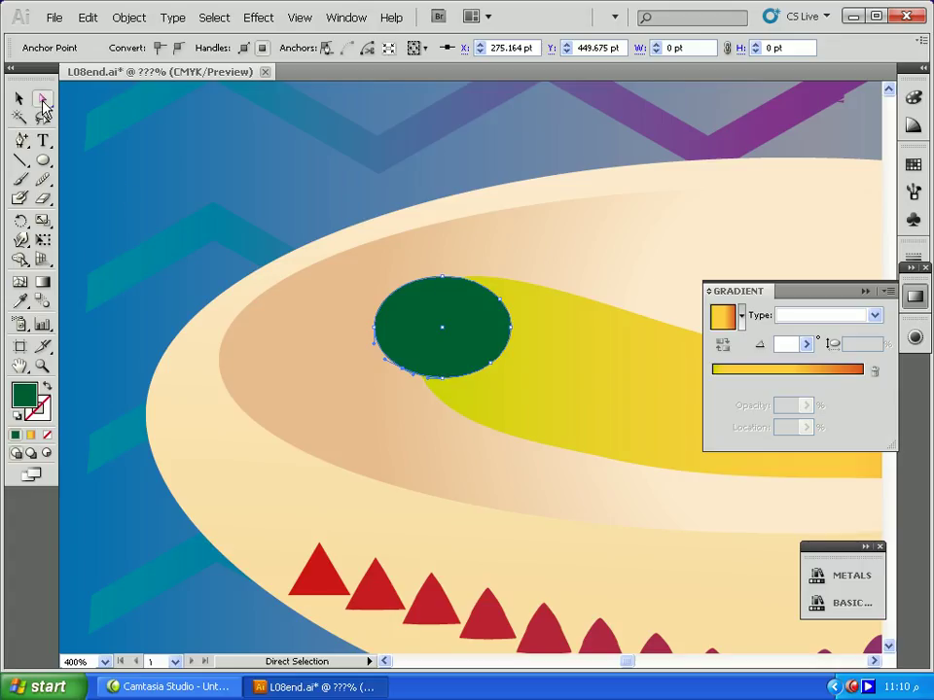
left_click_drag(444, 380, 469, 385)
left_click(489, 370)
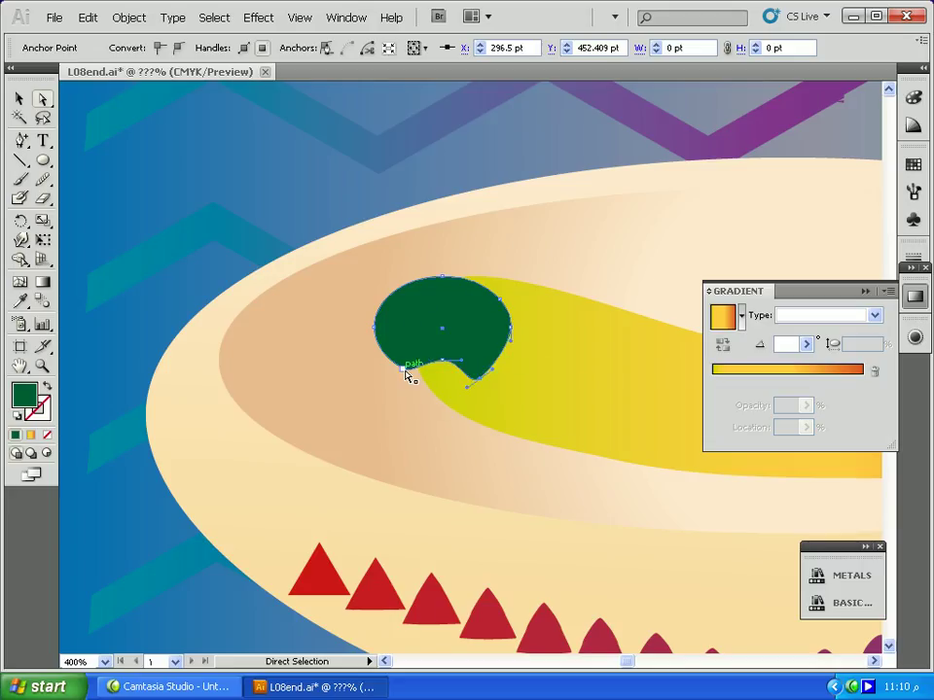
left_click_drag(409, 375, 425, 383)
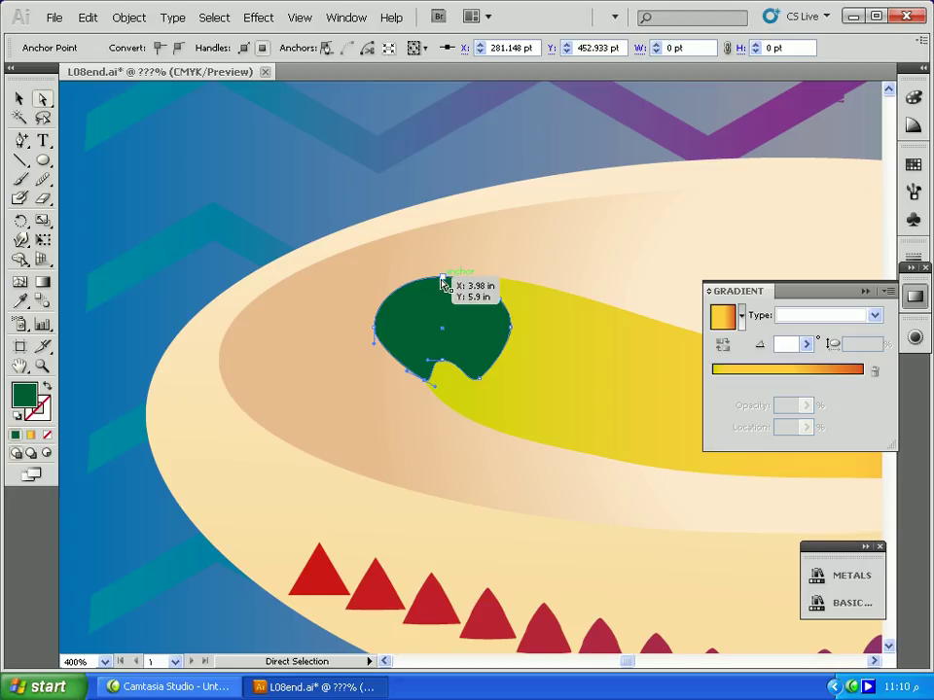
Reshape the green cap by moving its top anchor outward, indenting its right edge and raising the lower-right point to X 298.75 pt, Y 445.75 pt
left_click_drag(444, 279, 475, 271)
left_click_drag(511, 334, 502, 334)
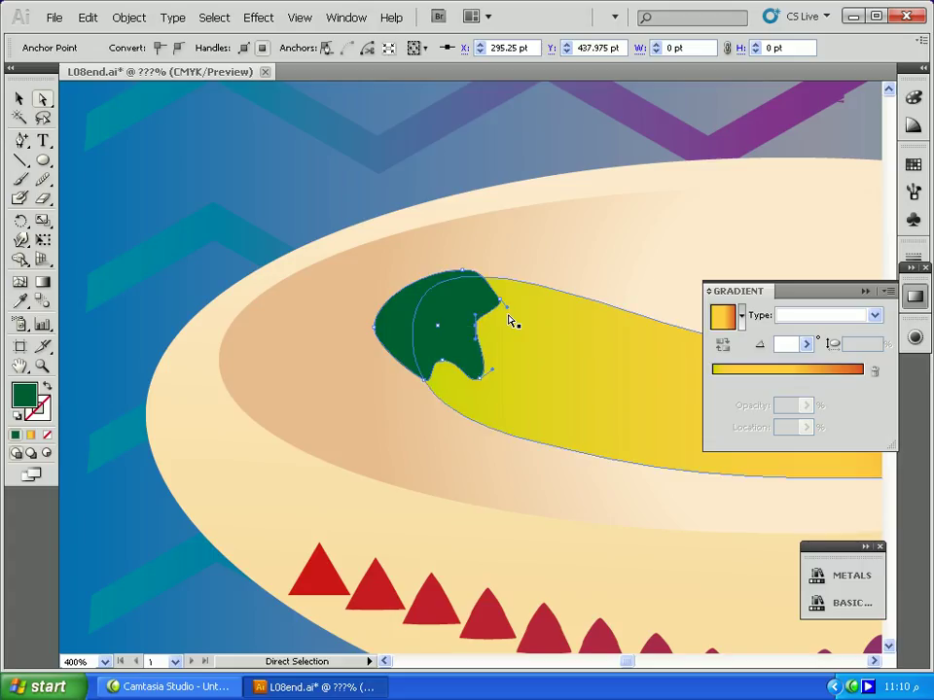
left_click_drag(483, 382, 513, 323)
left_click(484, 327)
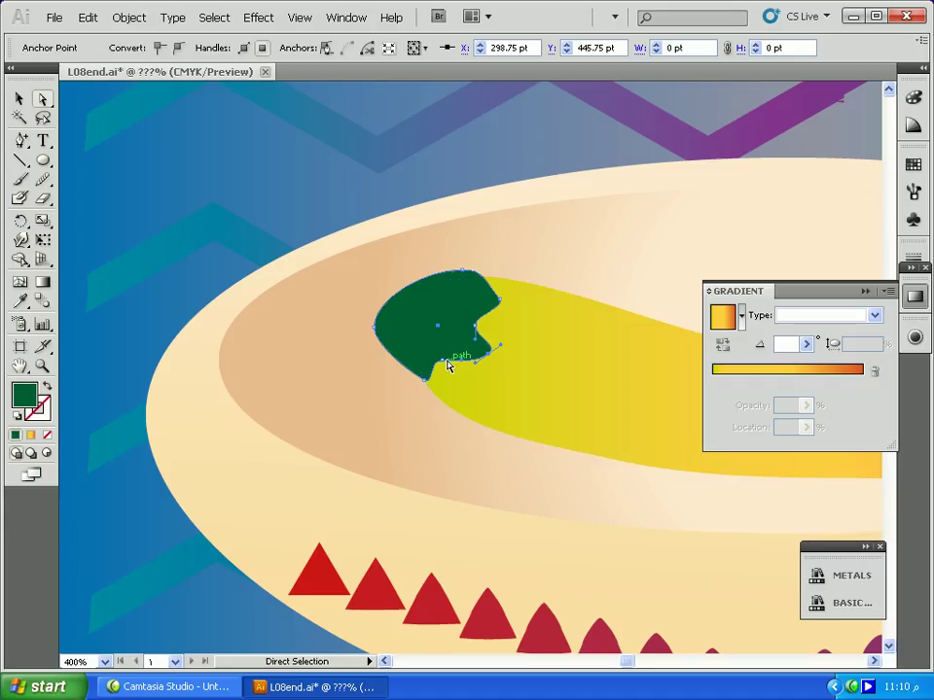
left_click_drag(442, 367, 438, 357)
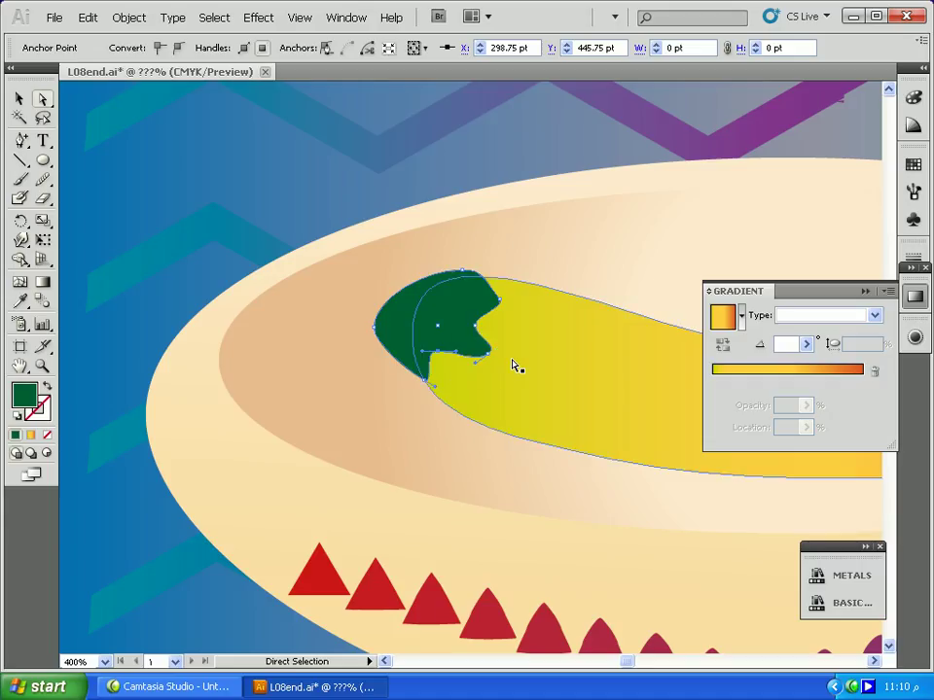
Sharpen the green cap's upper-right point at X 303.25 pt, Y 431.5 pt, curve its upper edge inward and deselect the cap
left_click(504, 306)
left_click_drag(485, 271, 461, 296)
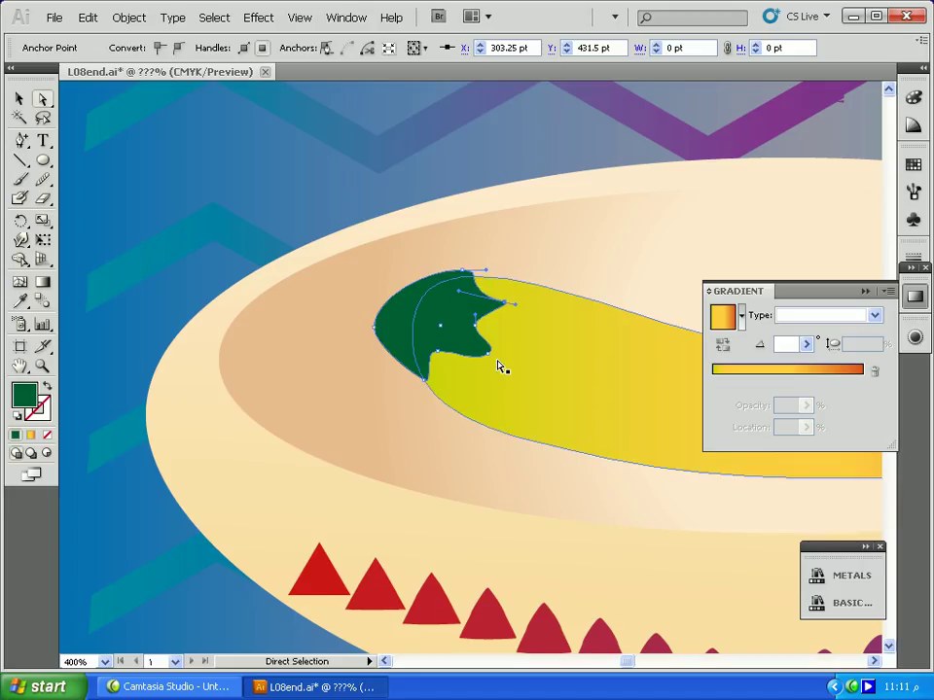
left_click(260, 354)
left_click(262, 473)
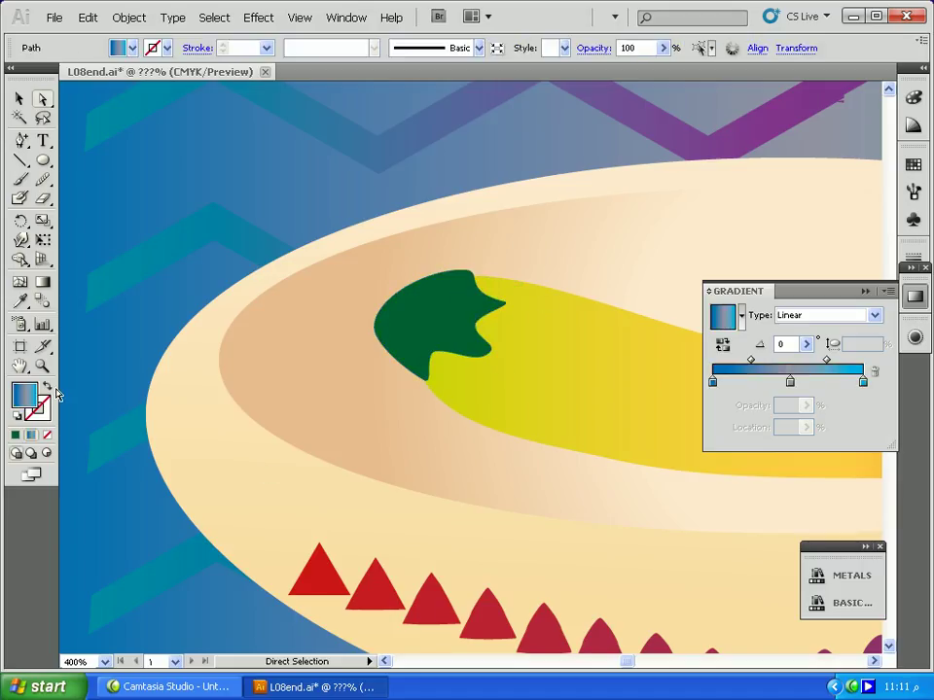
Configure the Blob Brush with a 7 pt size, a 145° angle and 48% roundness
left_click(20, 199)
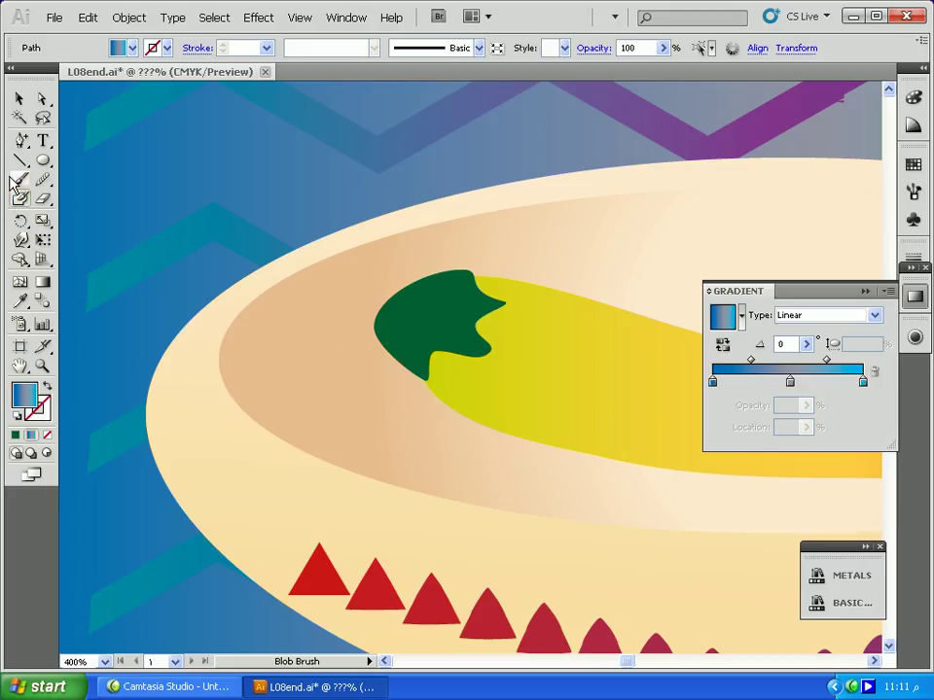
double_click(20, 202)
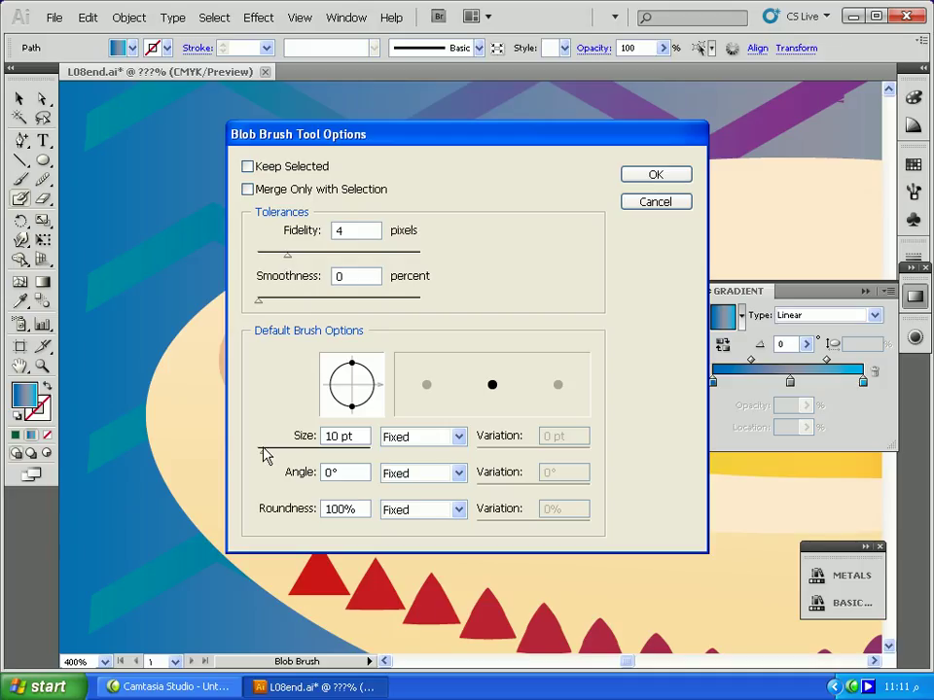
left_click_drag(258, 454, 264, 449)
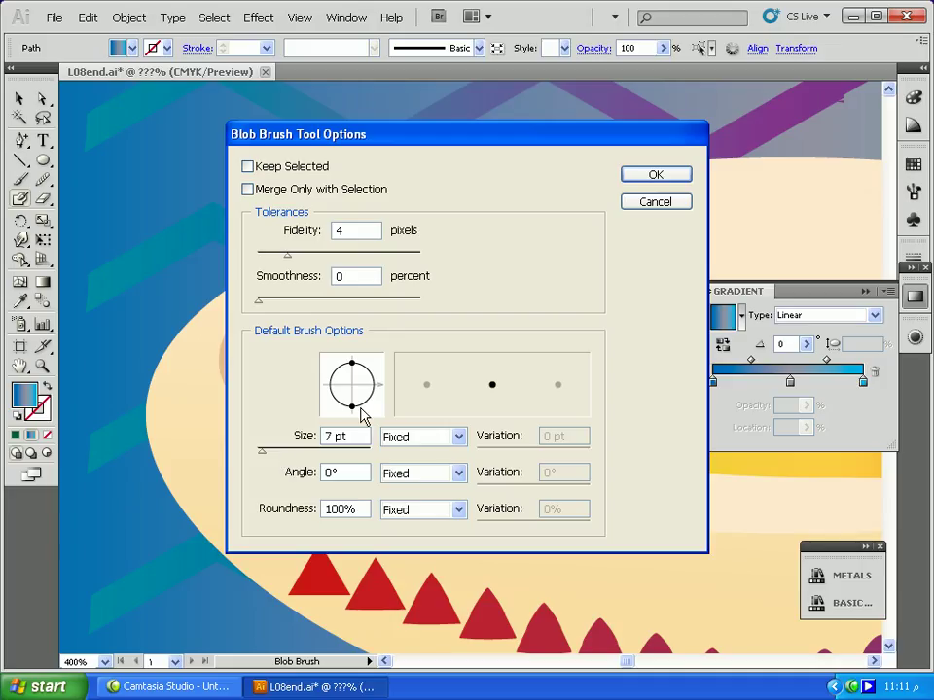
mouse_move(353, 409)
left_mouse_down()
mouse_move(380, 388)
mouse_move(337, 364)
mouse_move(265, 292)
left_mouse_up()
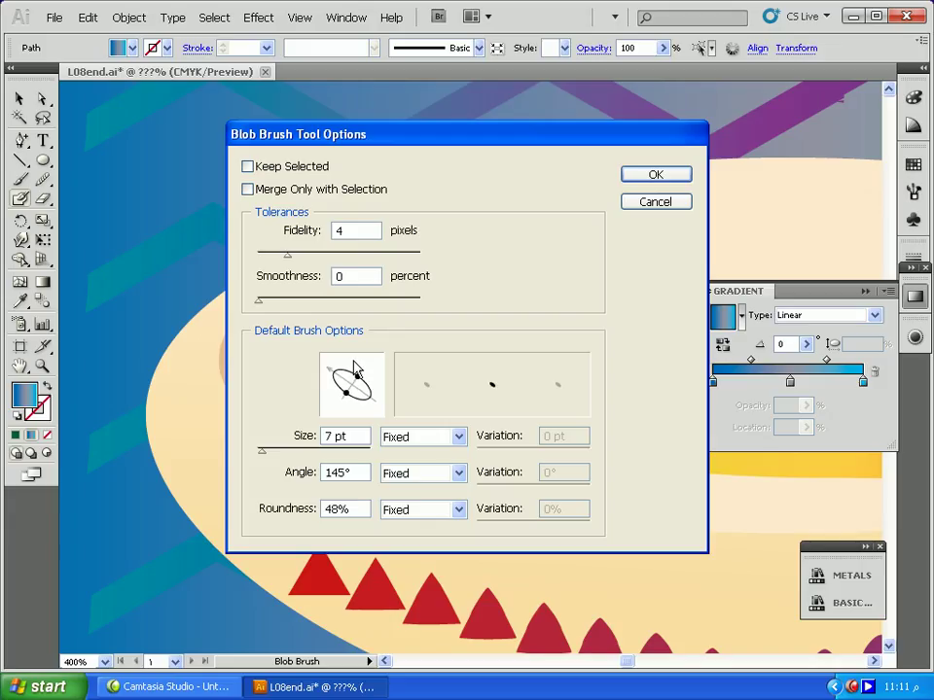
left_click(630, 176)
Paint a long wavy green stem with the Blob Brush from the cap's left side up over the plate's rim, merging it with the cap
mouse_move(401, 292)
left_mouse_down()
mouse_move(378, 319)
mouse_move(385, 307)
mouse_move(317, 266)
mouse_move(359, 167)
mouse_move(427, 137)
mouse_move(534, 133)
mouse_move(663, 109)
mouse_move(754, 116)
mouse_move(852, 89)
mouse_move(875, 105)
left_mouse_up()
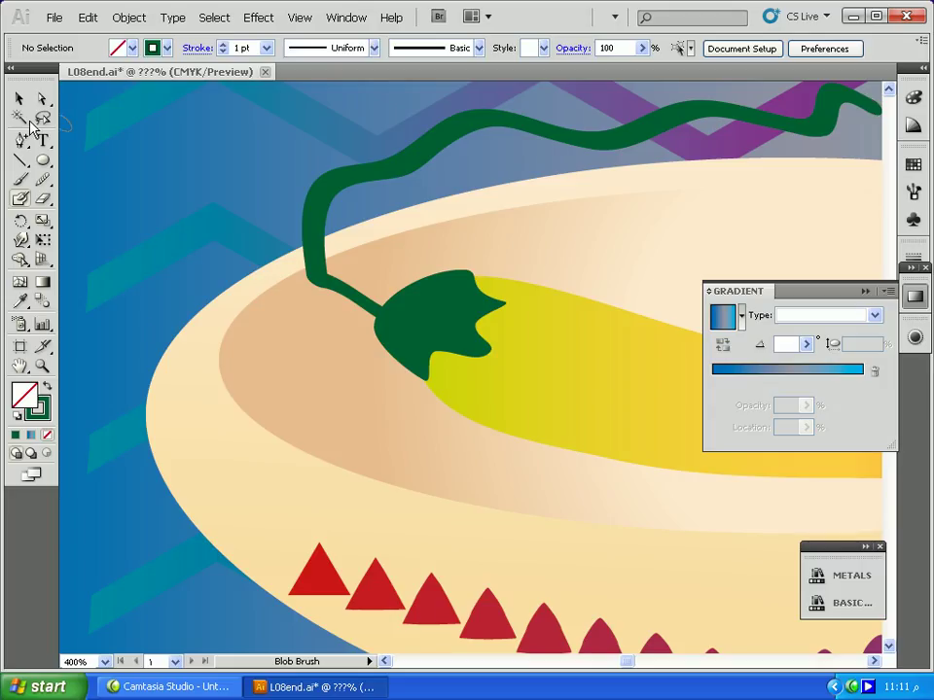
left_click(19, 99)
left_click(327, 194)
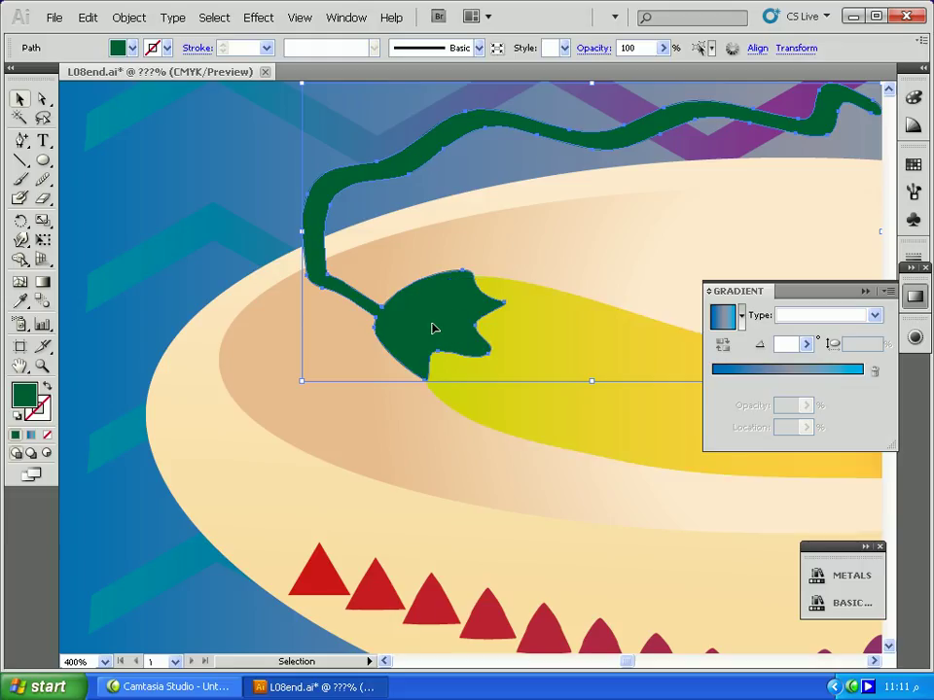
double_click(19, 368)
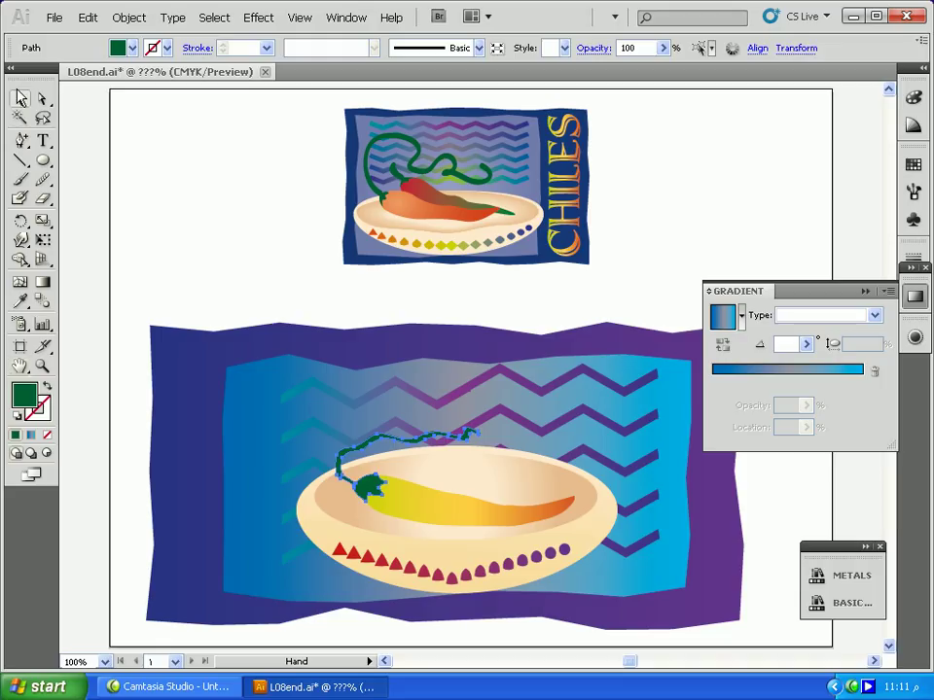
left_click(18, 98)
left_click(248, 233)
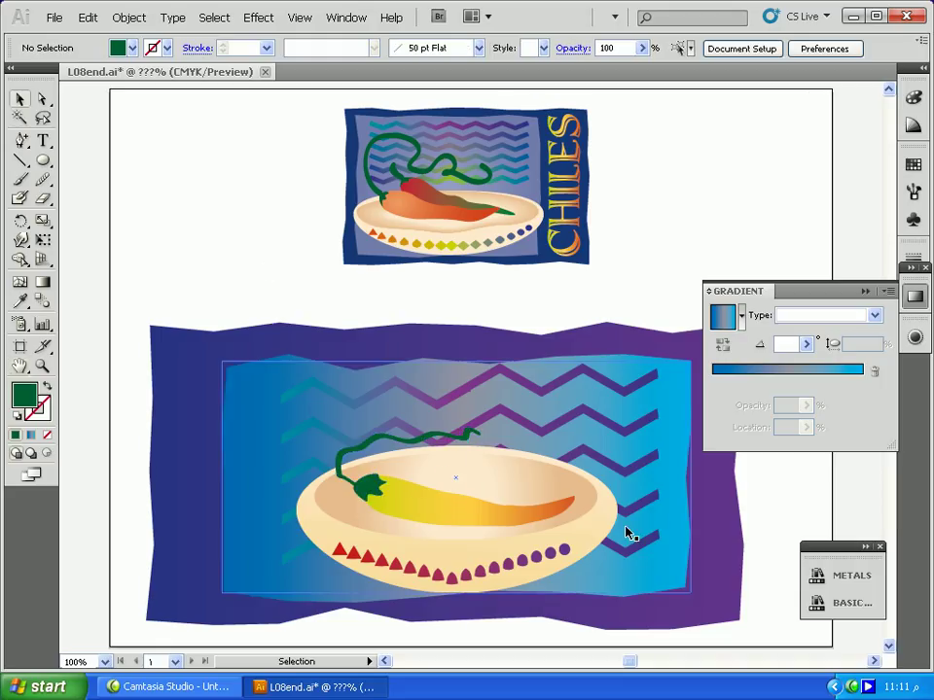
Duplicate the yellow chile up and to the right, and bring the original chile and its green stem to the front
left_click(465, 513)
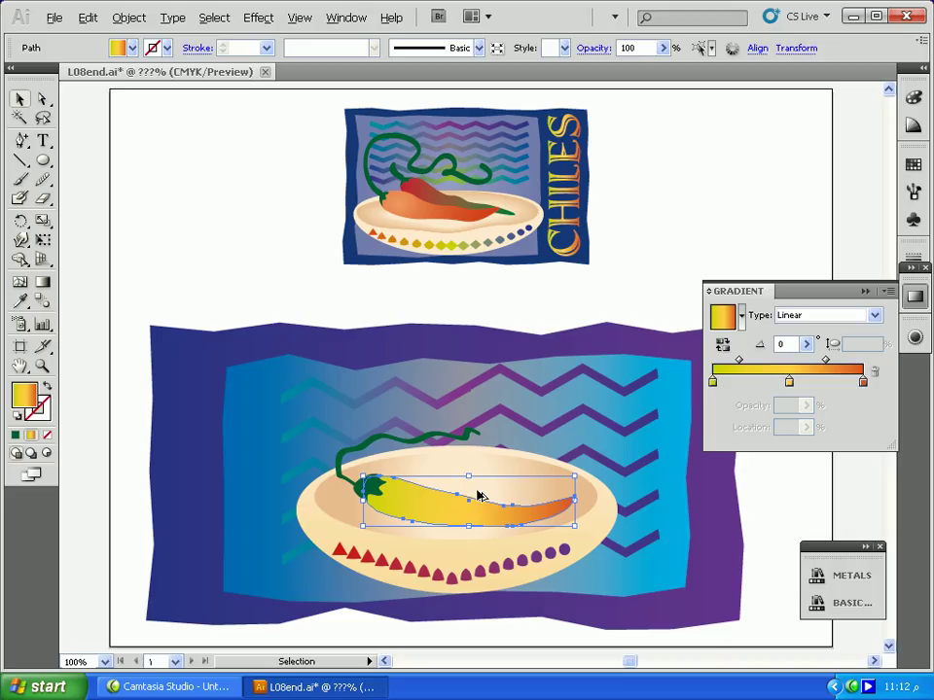
left_click_drag(479, 496, 463, 525)
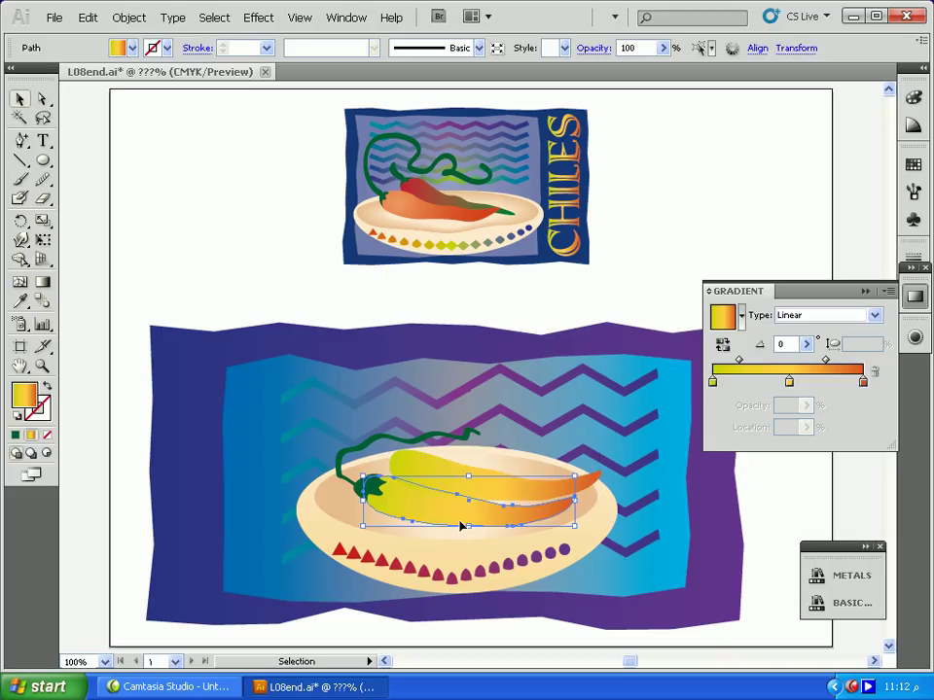
left_click(341, 473, "shift")
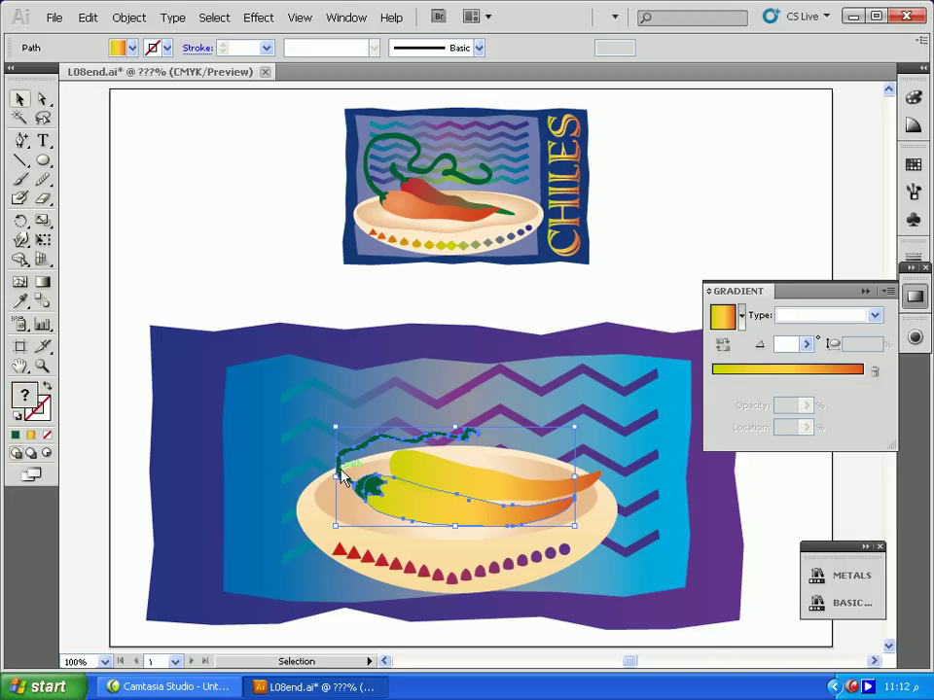
right_click(341, 473)
mouse_move(457, 667)
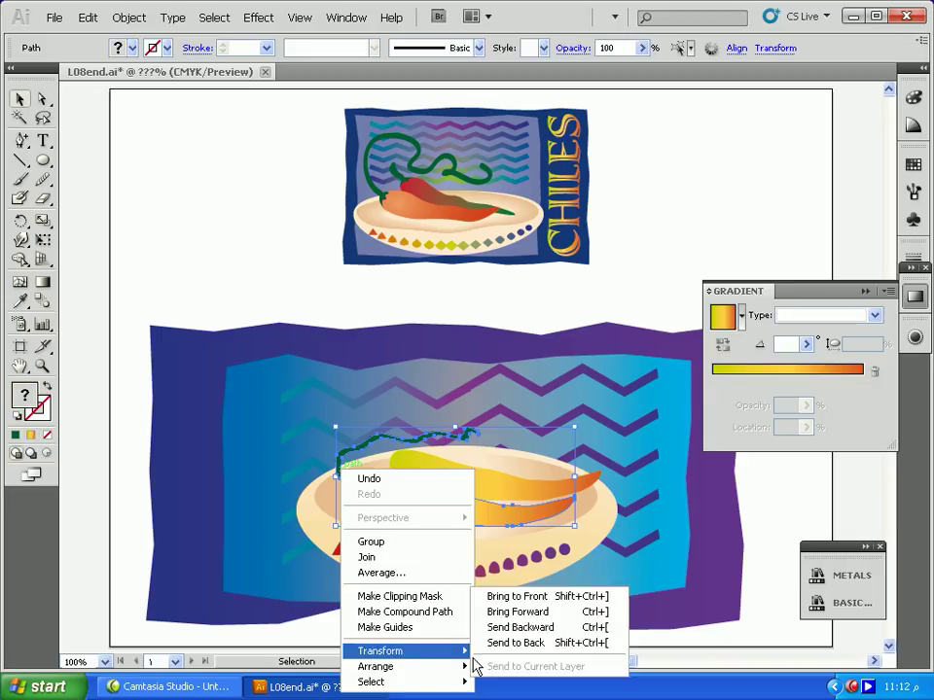
left_click(507, 596)
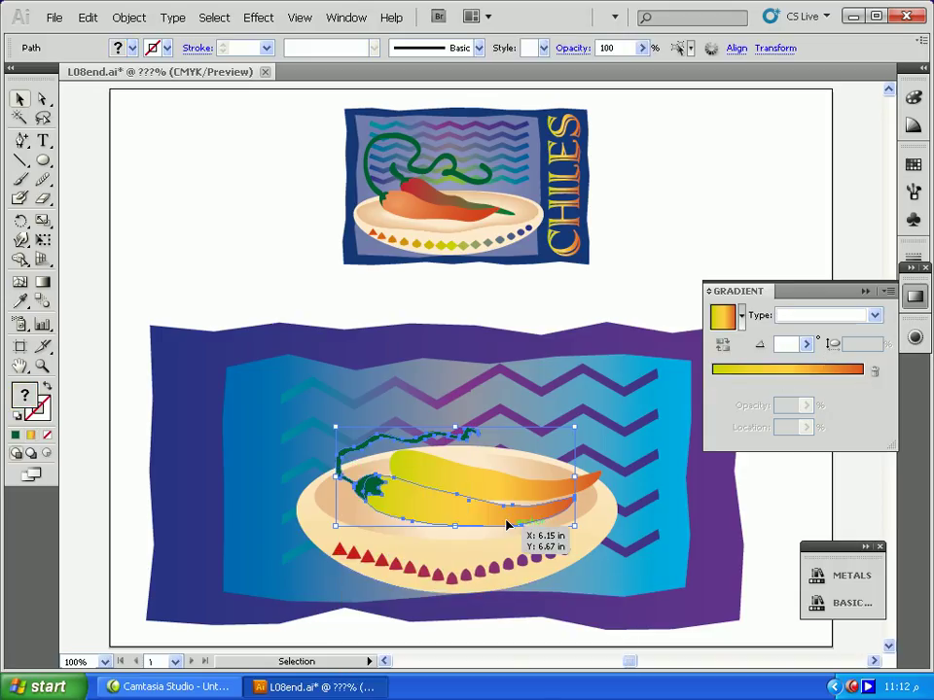
Change the upper chile's first gradient stop to dark red by setting magenta to 89%
left_click(543, 483)
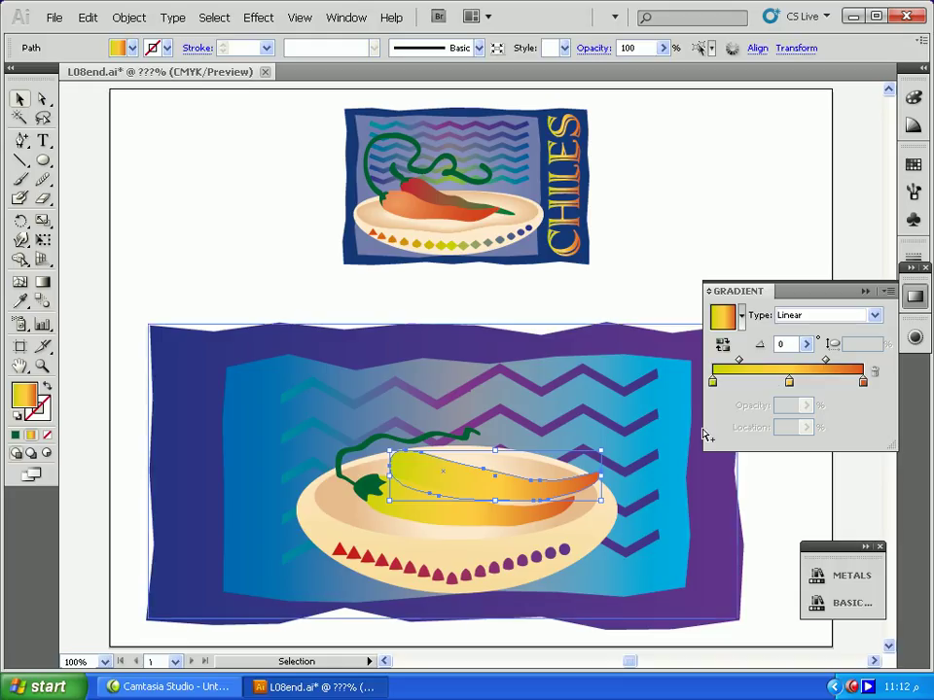
double_click(712, 382)
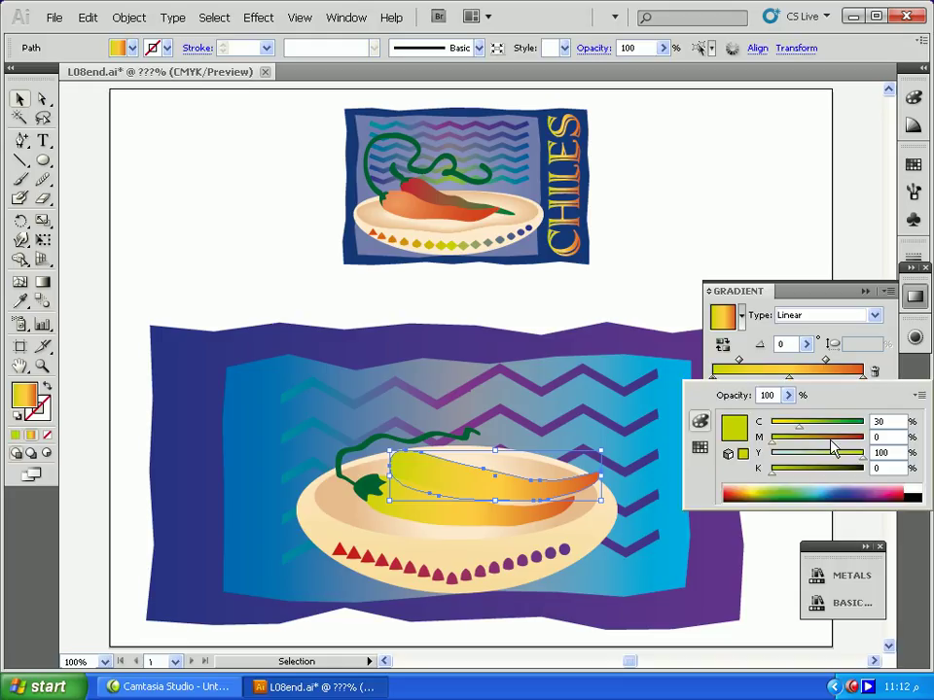
left_click_drag(773, 440, 854, 440)
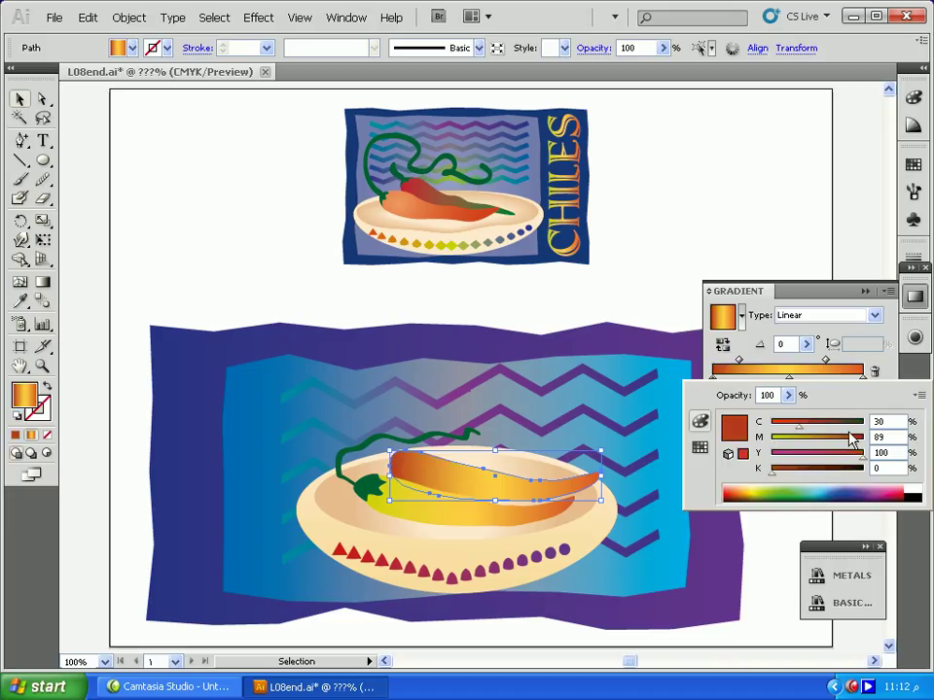
Change the upper chile's last gradient stop to green with C 70.98, M 0, Y 100 and K 26
left_click(865, 381)
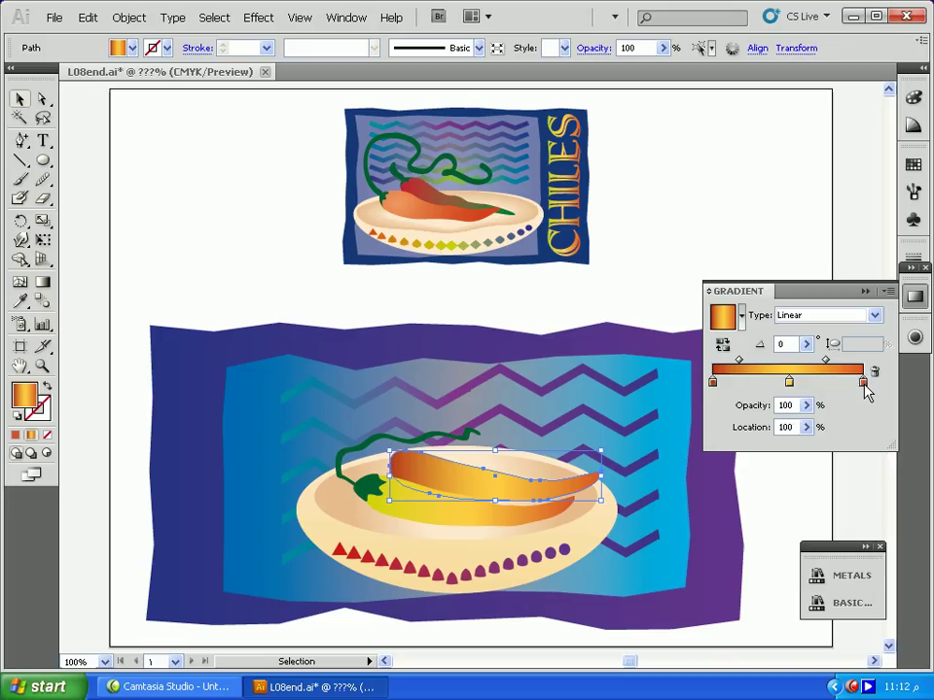
double_click(865, 383)
left_click(792, 496)
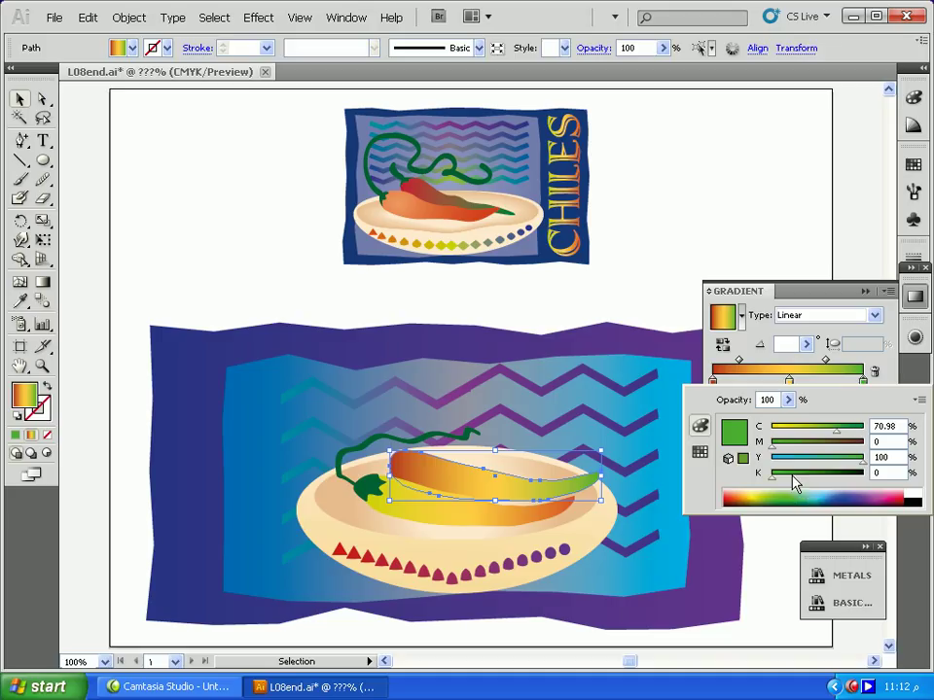
left_click_drag(790, 477, 799, 483)
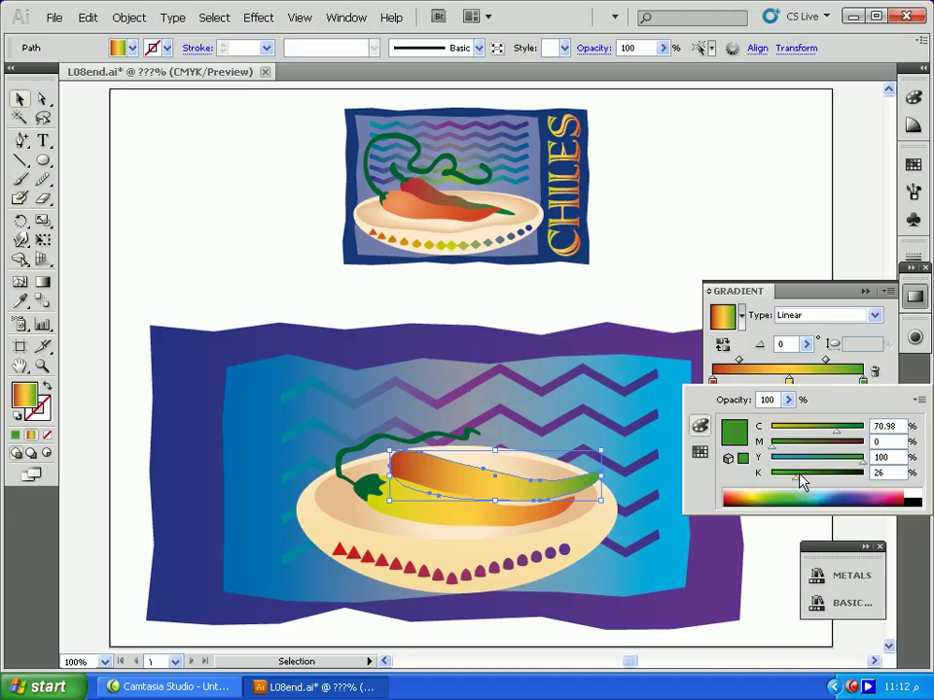
left_click(18, 100)
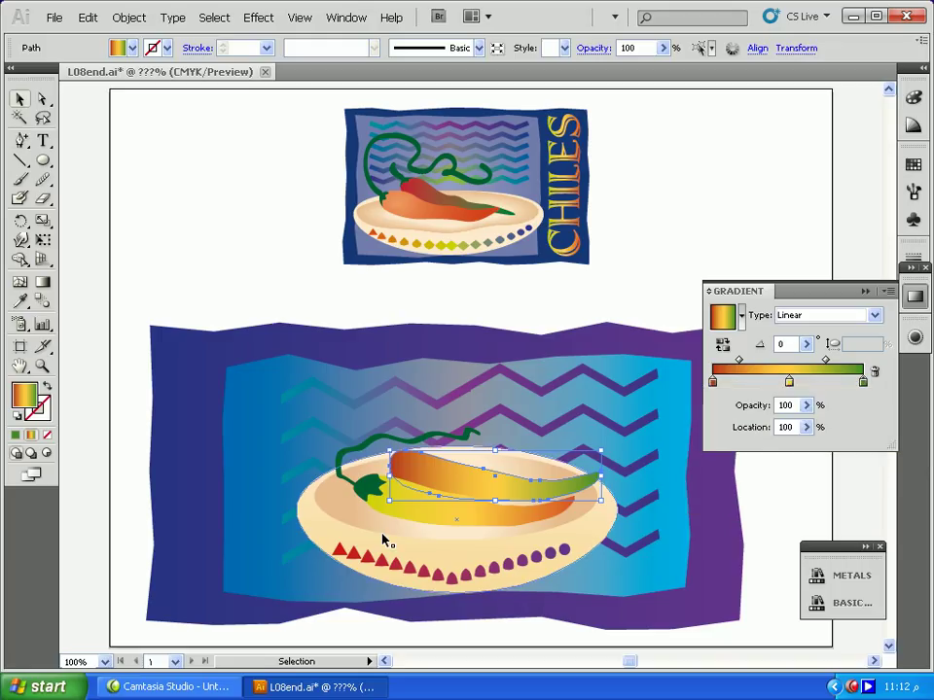
Duplicate the green cap and stem onto the upper chile's blunt end and nudge the copy left and down to fit
left_click(368, 497)
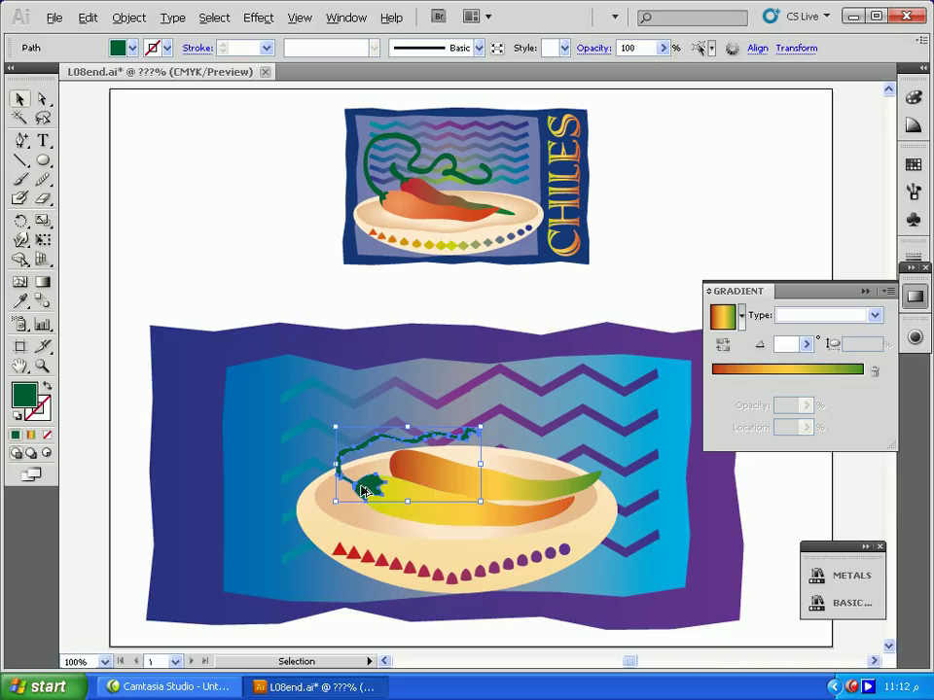
left_click_drag(370, 489, 433, 465)
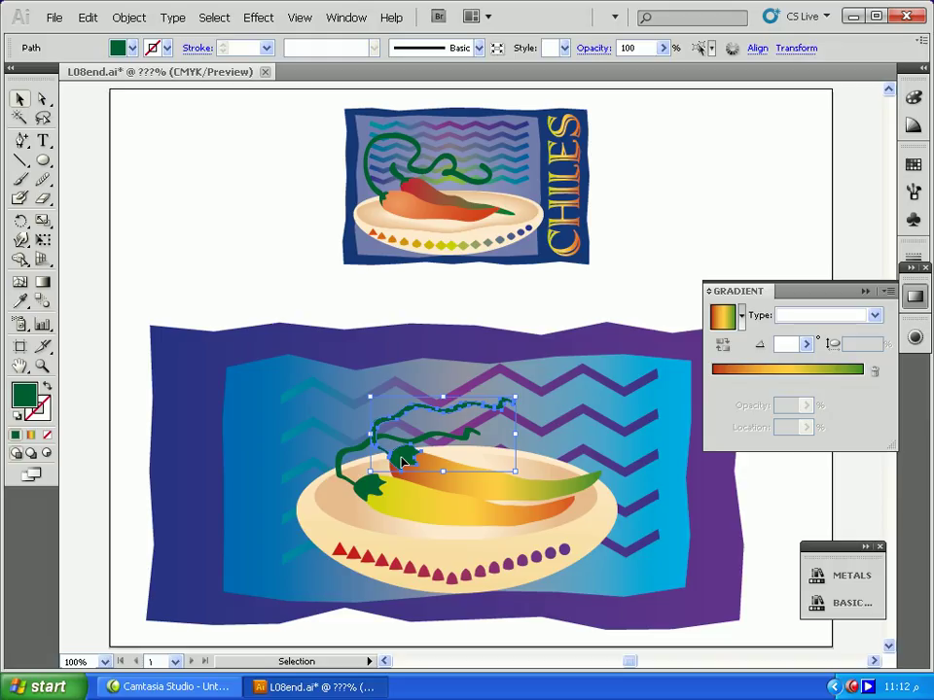
key("Left")
key("Down")
key("Left")
key("Down")
key("Left")
key("Down")
key("Left")
key("Down")
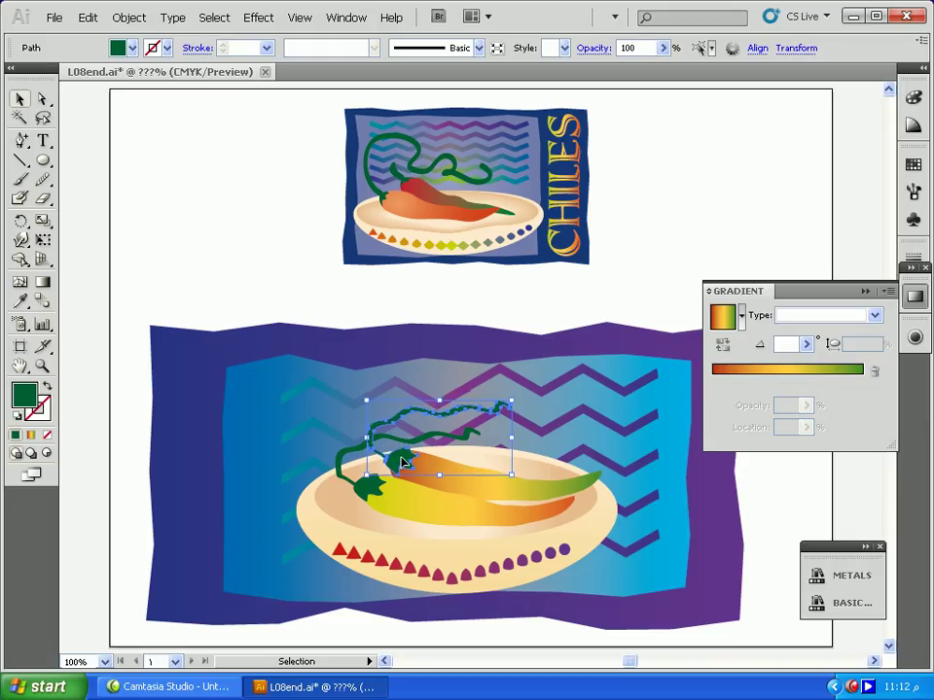
key("Left")
key("Down")
key("Left")
key("Down")
key("Left")
key("Down")
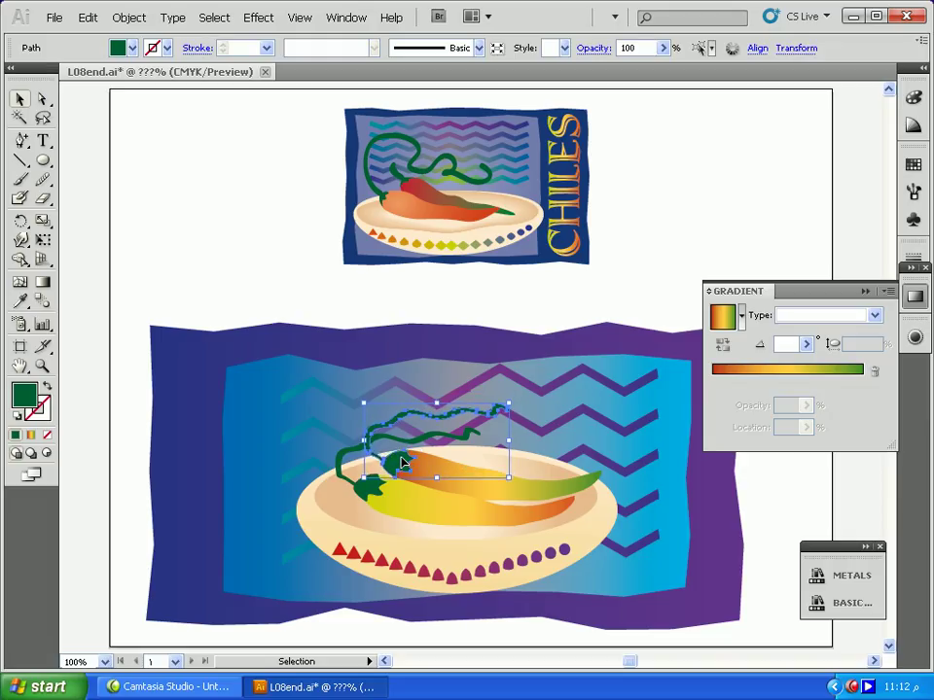
Resize the outer purple background, moving its left edge inward and extending its bottom and right edges outward
left_click(864, 292)
left_click(330, 451)
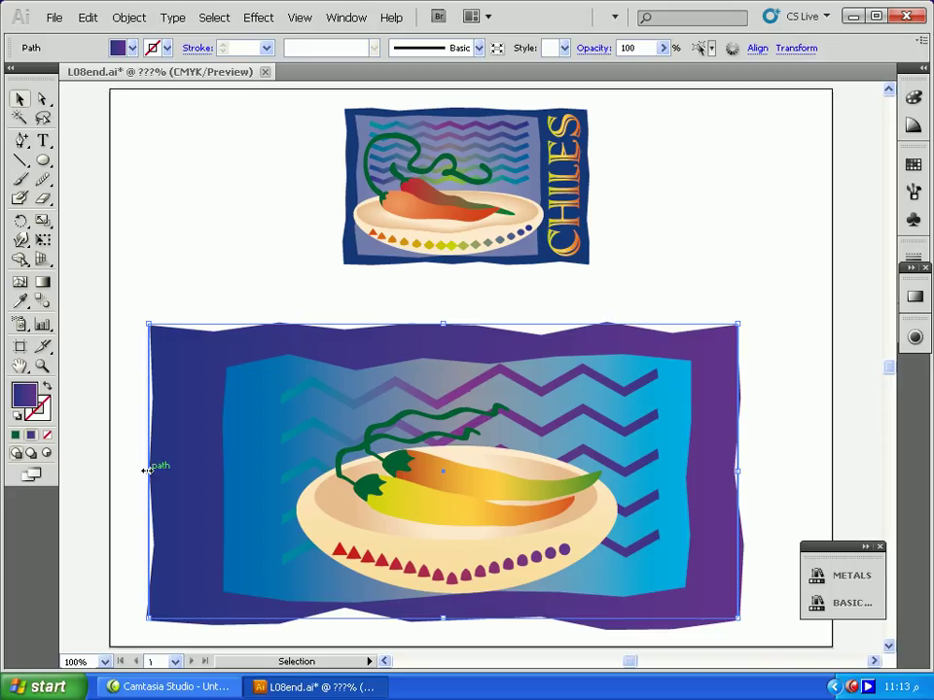
left_click_drag(146, 470, 179, 471)
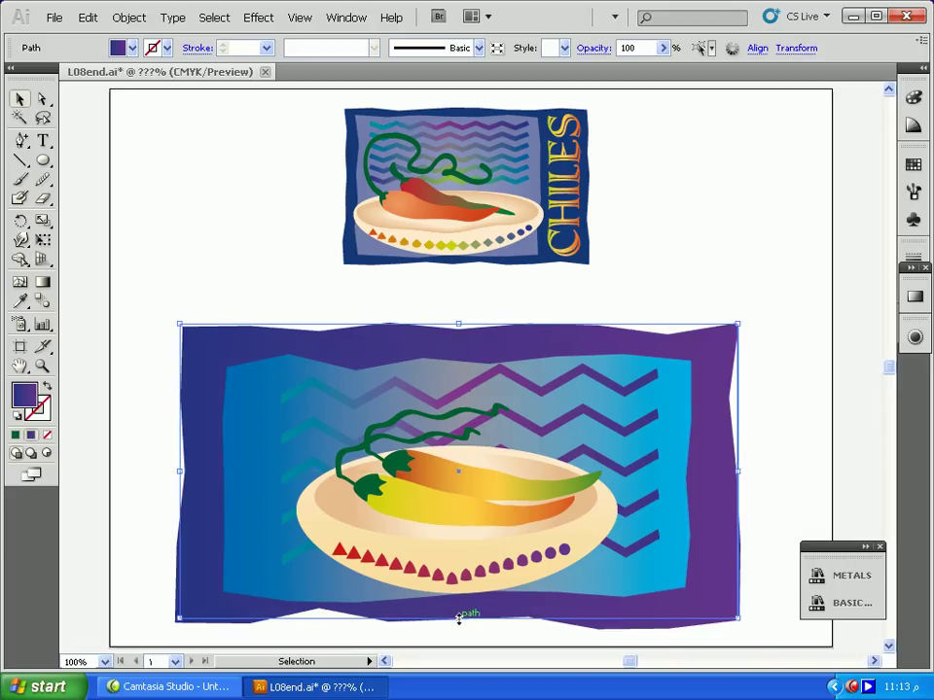
left_click_drag(461, 616, 463, 642)
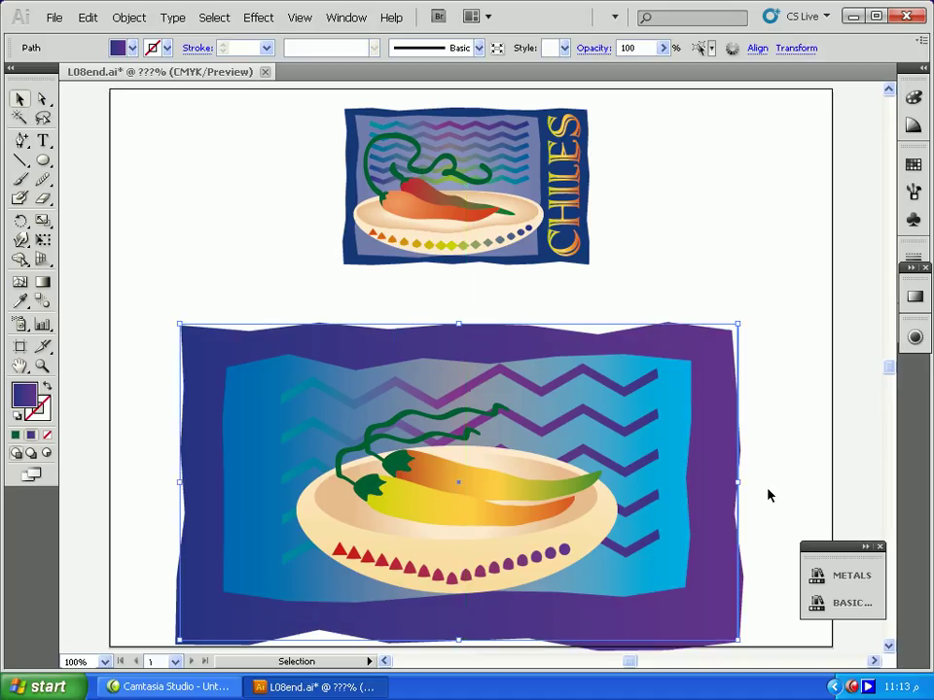
left_click_drag(737, 481, 762, 481)
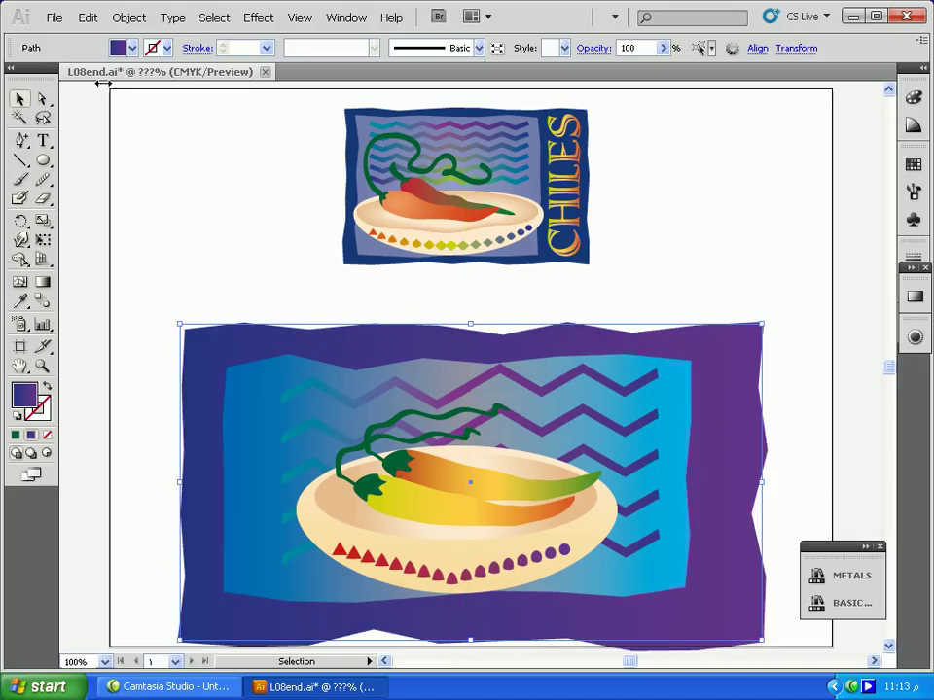
Add the point text "CHLES" in the blank area left of the small reference poster
left_click(43, 140)
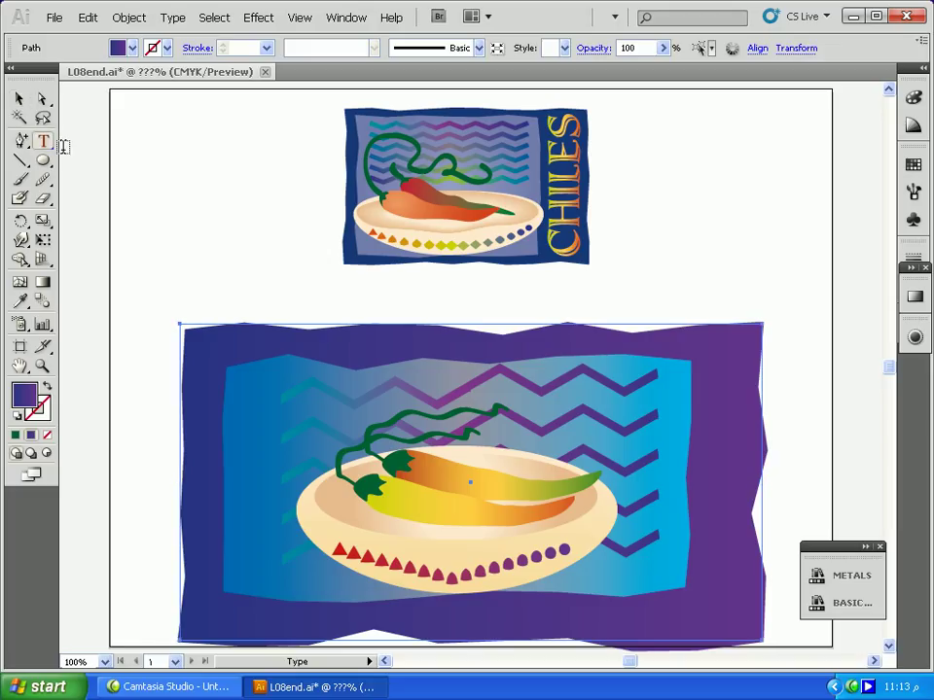
left_click(217, 251)
left_click(153, 243)
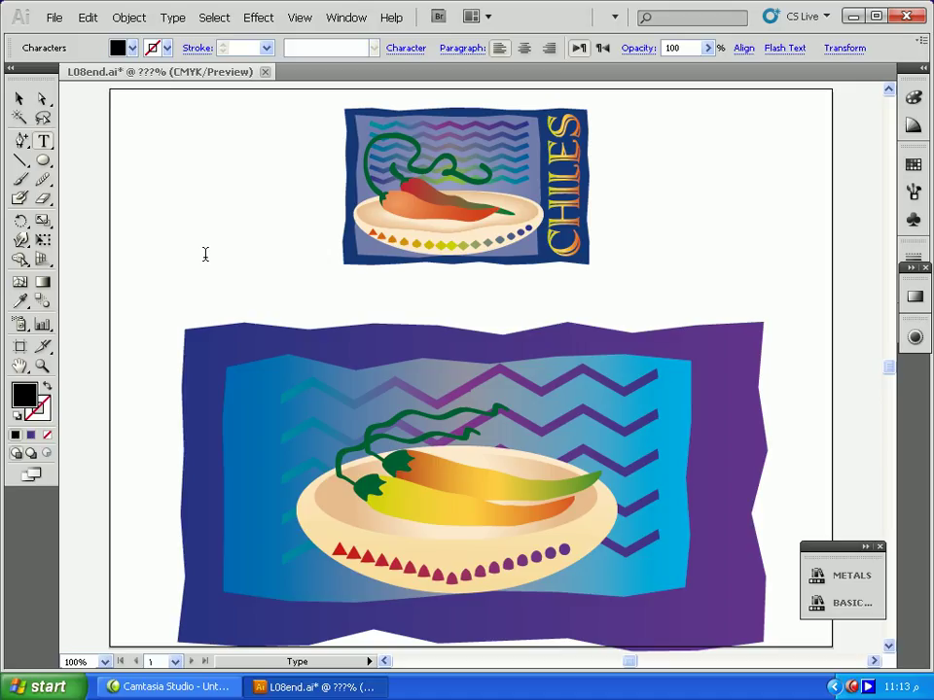
type("CHLES")
Set the font size of the whole "CHLES" text to 72 pt
double_click(175, 238)
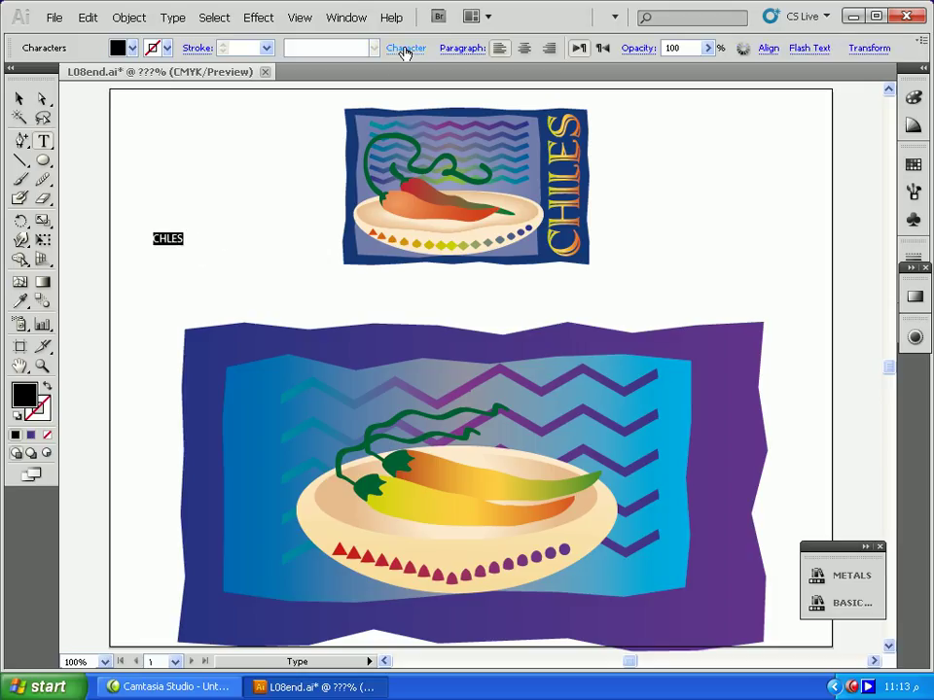
left_click(403, 52)
left_click(311, 116)
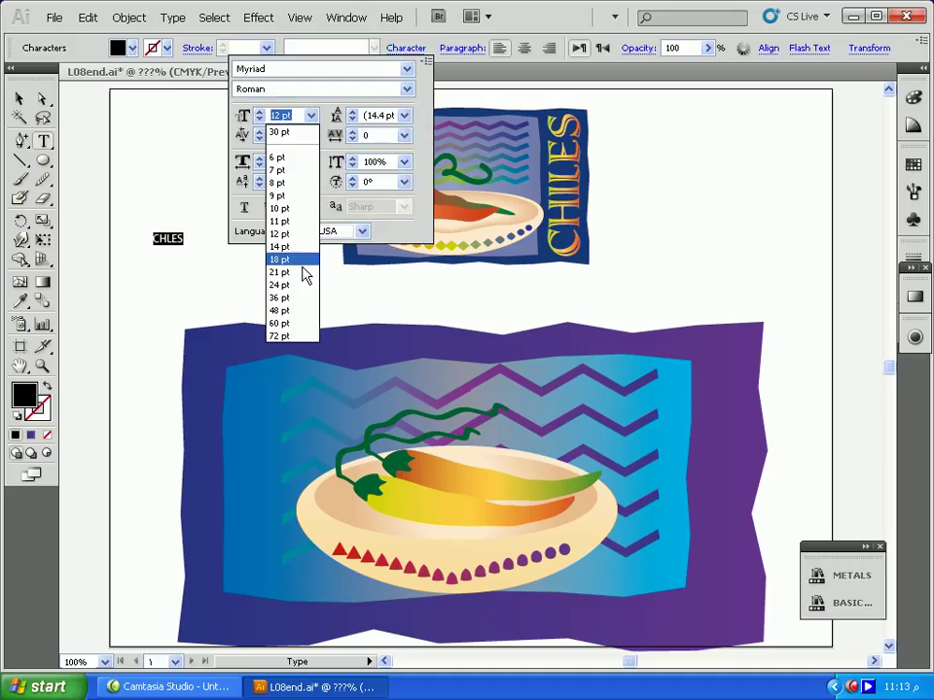
left_click(283, 313)
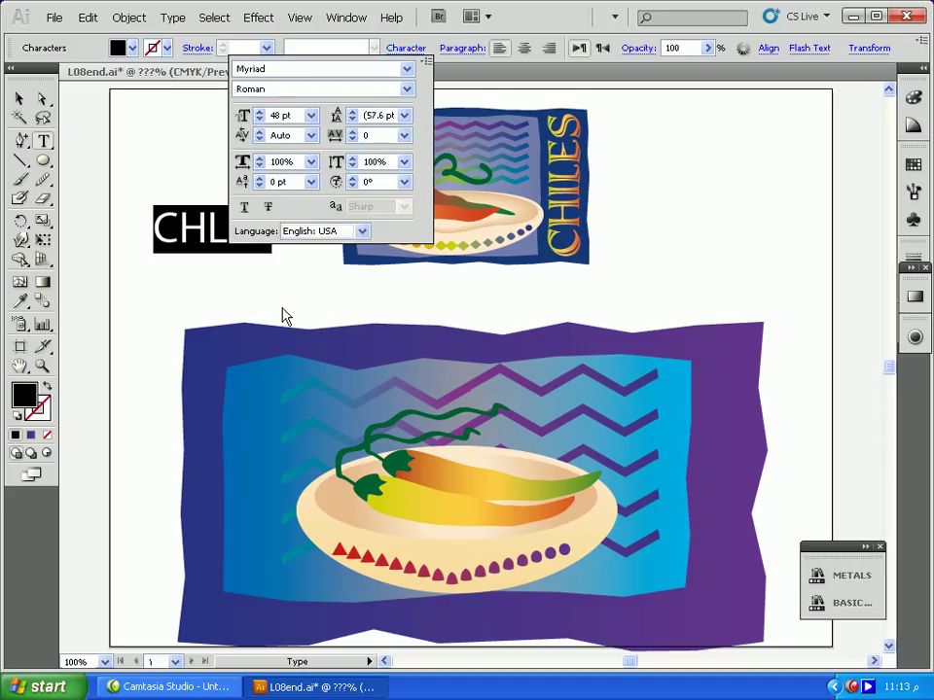
left_click(311, 115)
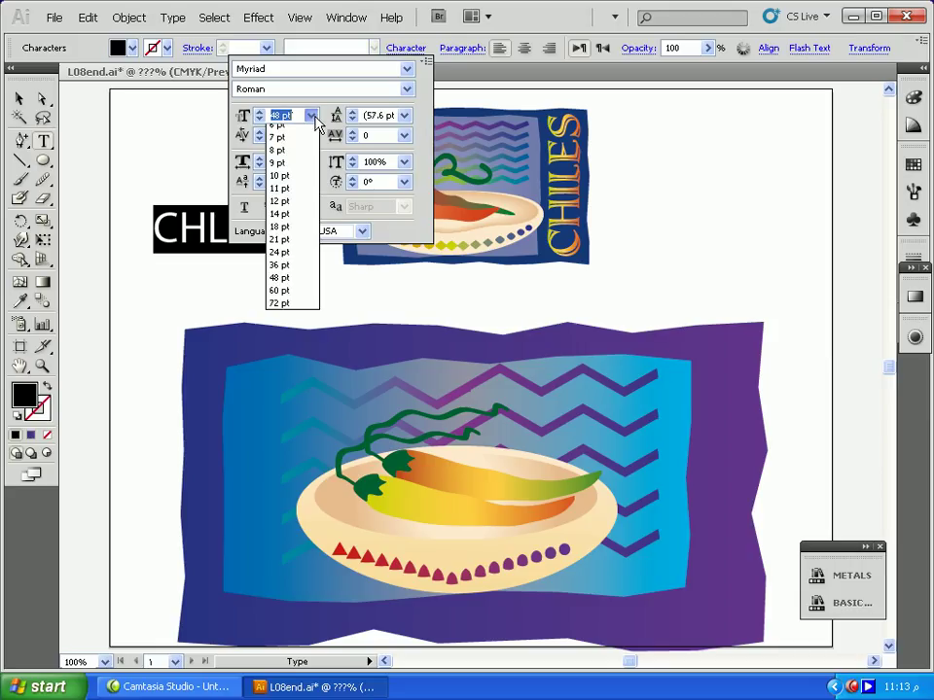
left_click(282, 336)
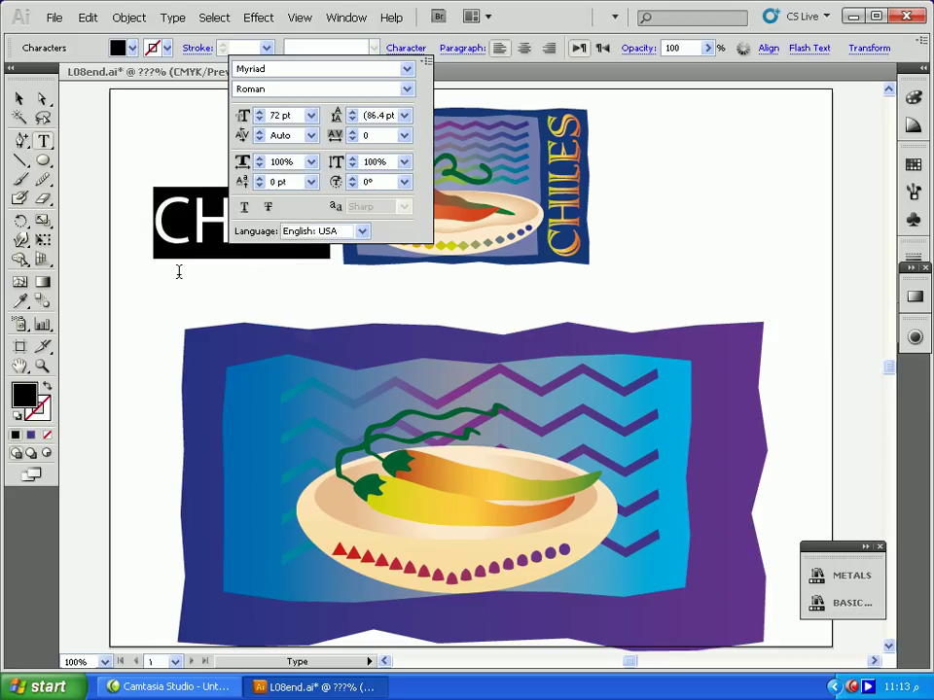
Fill the "CHLES" text with the yellow-to-orange gradient swatch and select it as an object
left_click(211, 208)
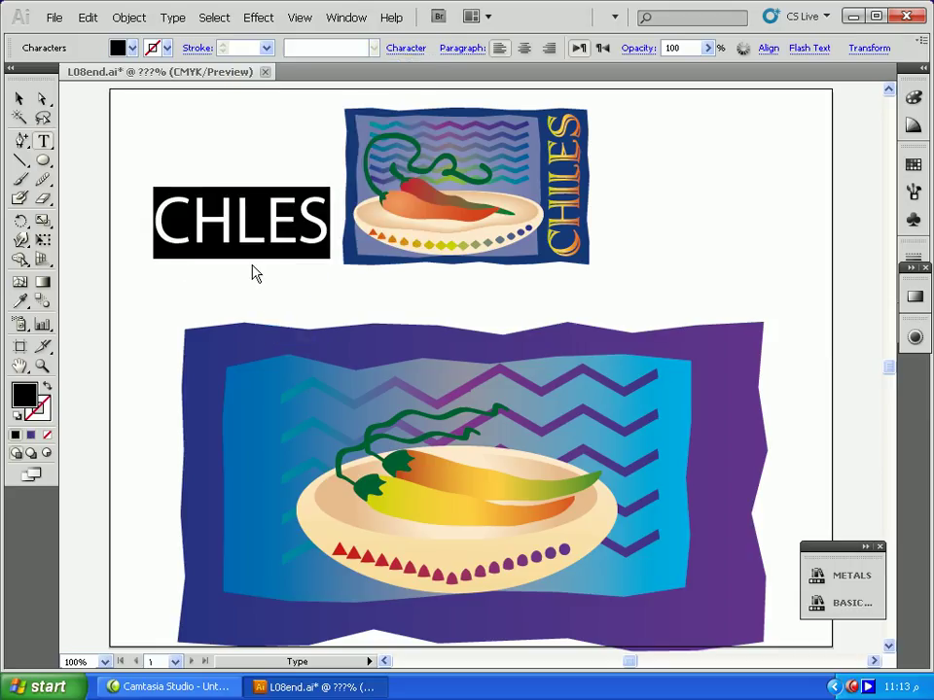
left_click(133, 48)
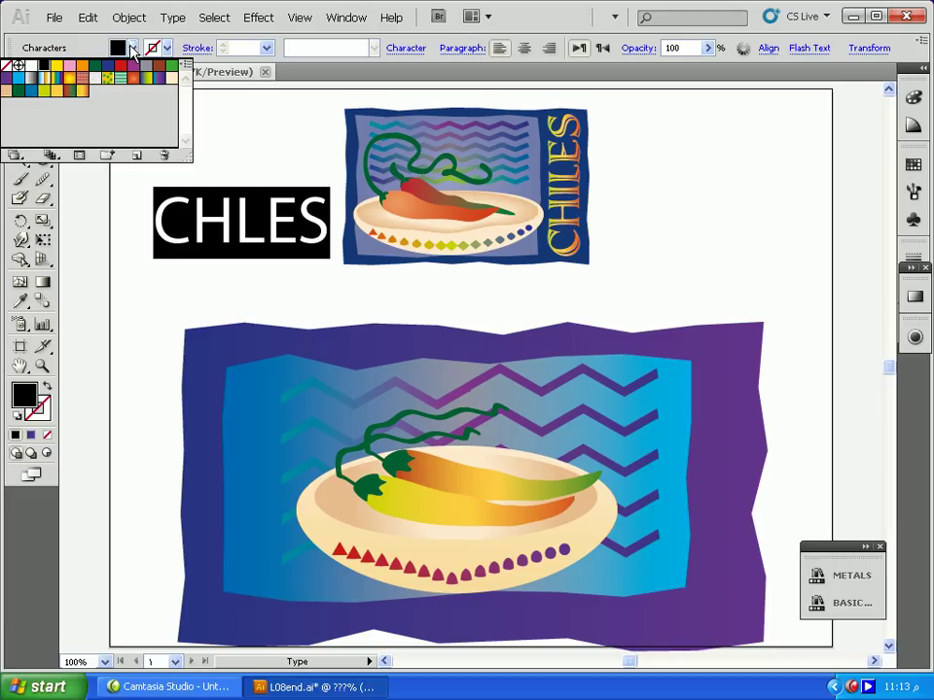
left_click(81, 90)
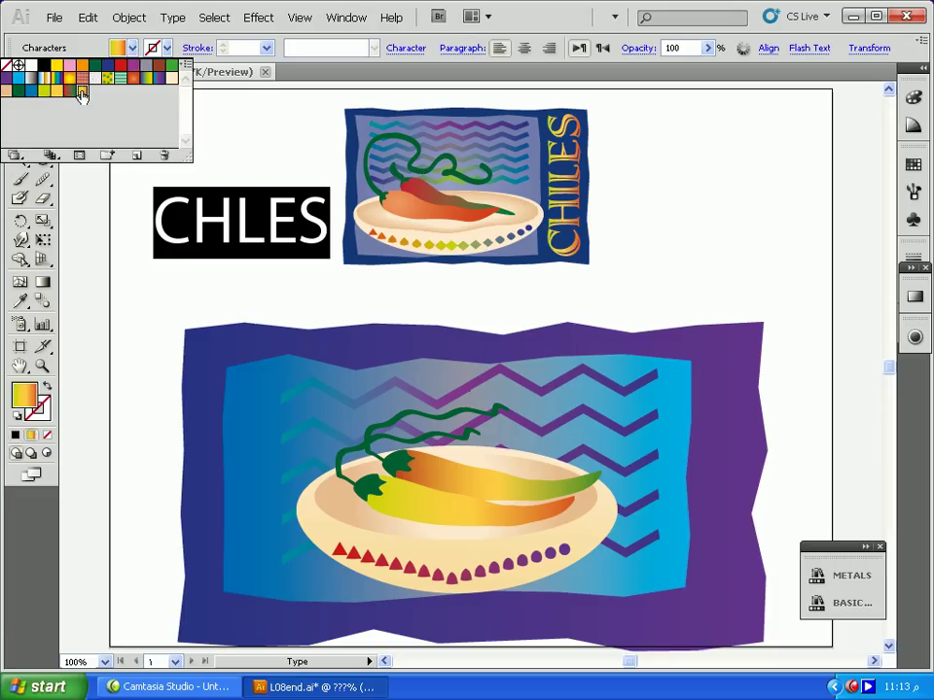
left_click(81, 55)
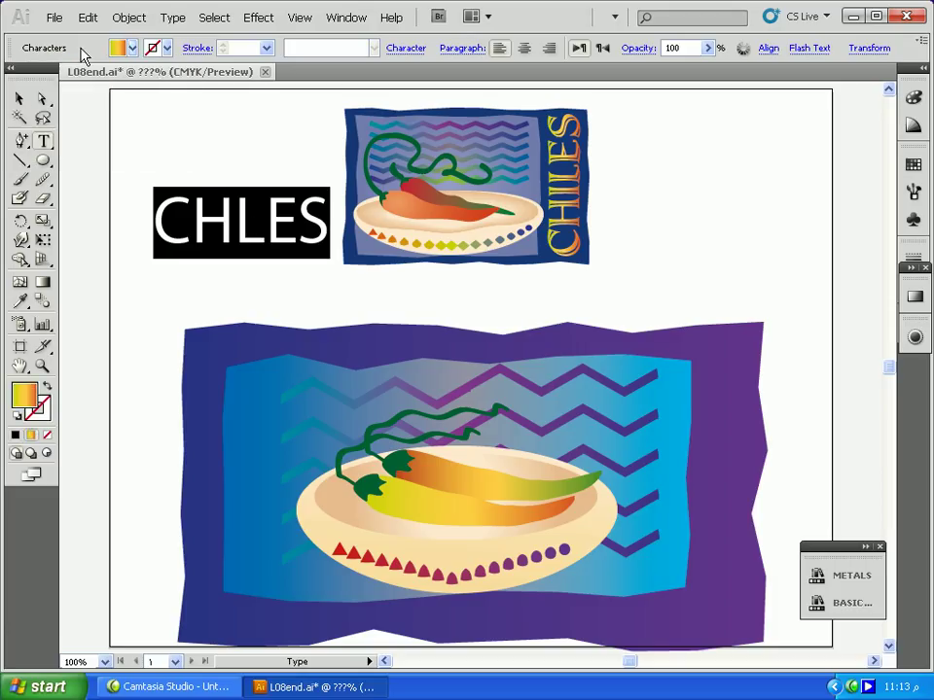
left_click(19, 99)
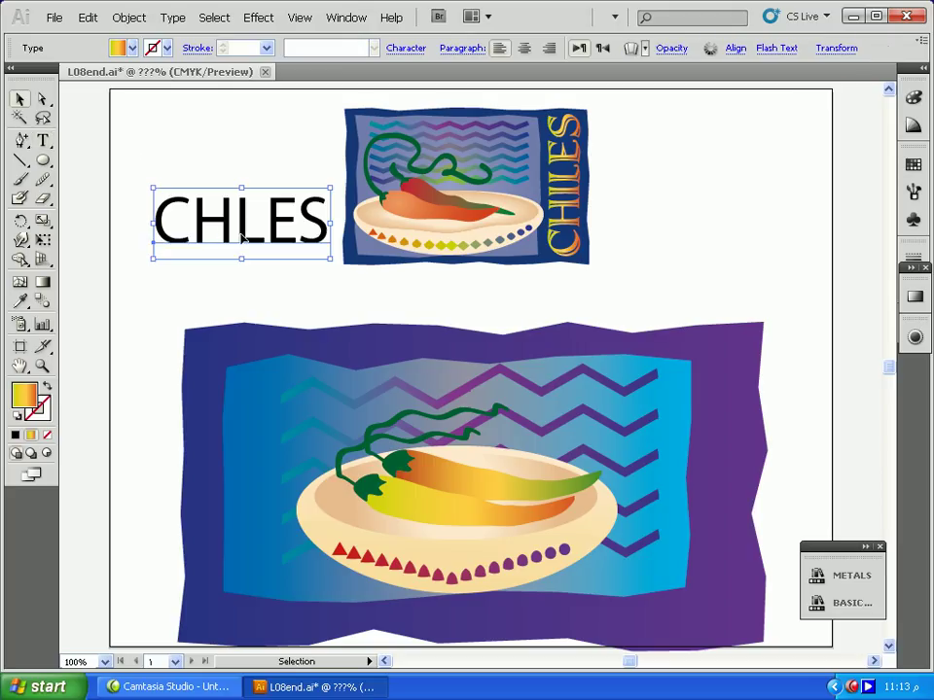
Move the "CHLES" text up and left, and stretch it horizontally until it nearly reaches the small reference poster
left_click(42, 366)
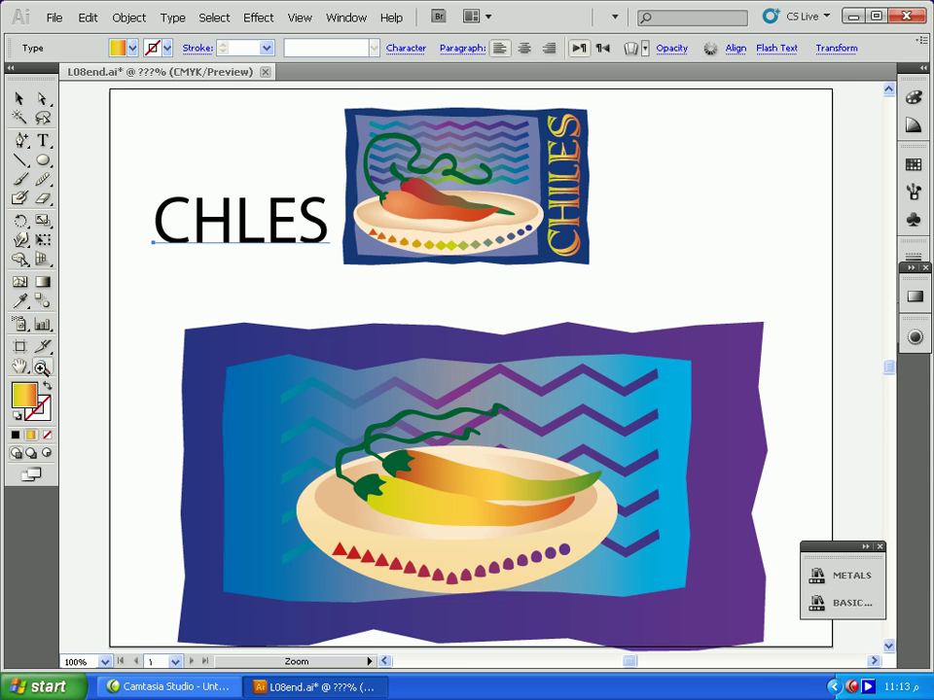
left_click(228, 227)
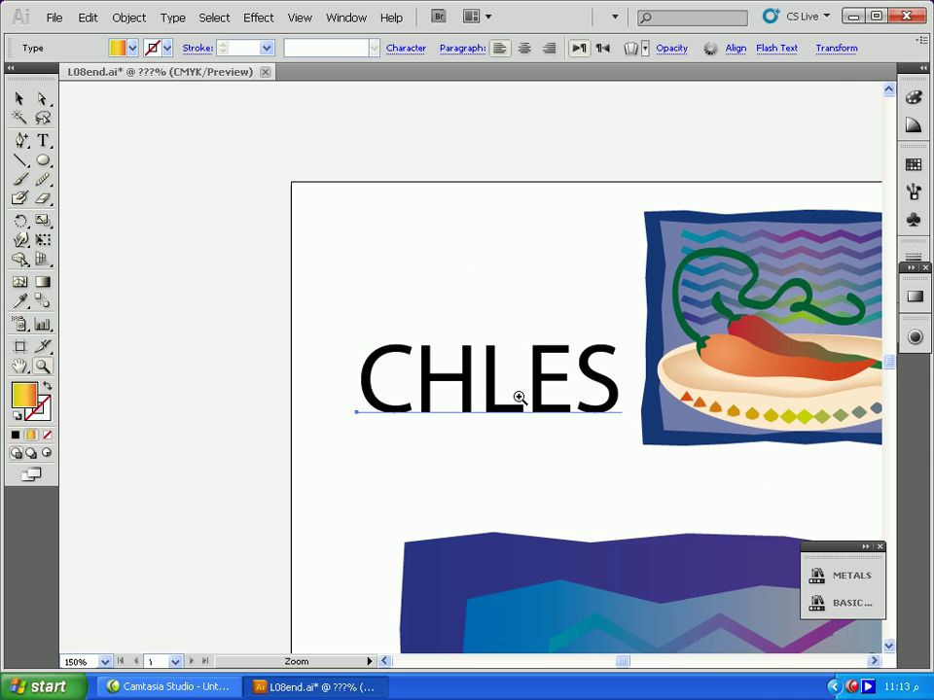
left_click(517, 398)
left_click(19, 97)
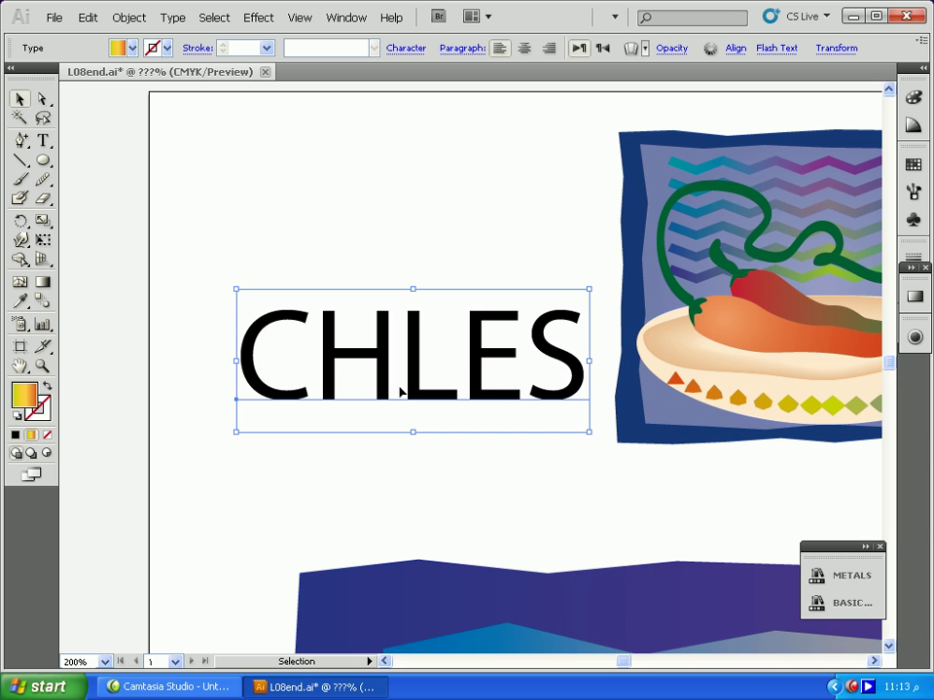
left_click_drag(334, 327, 259, 297)
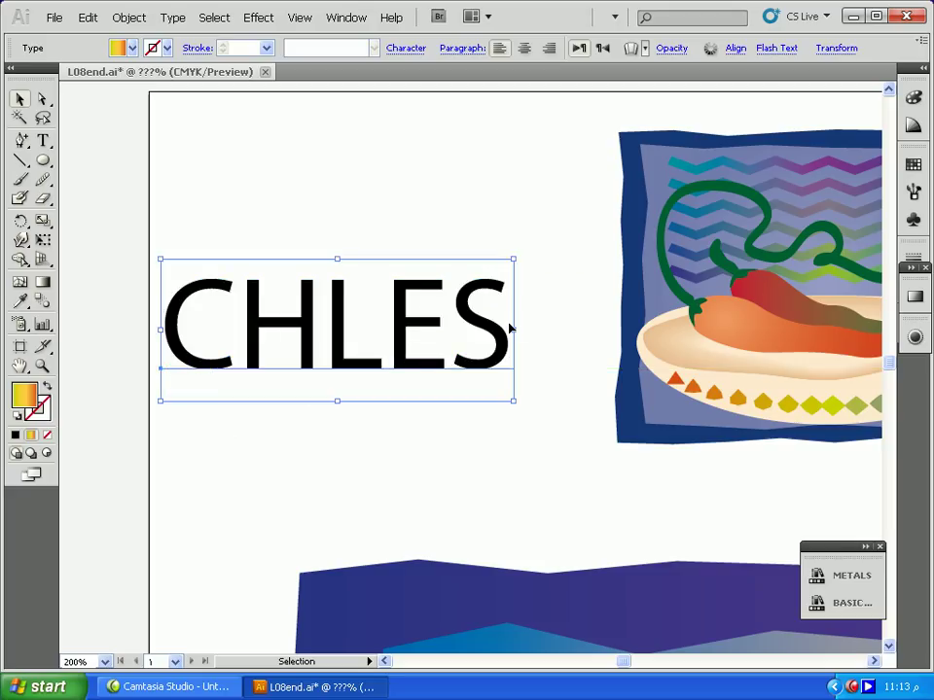
left_click_drag(515, 329, 592, 321)
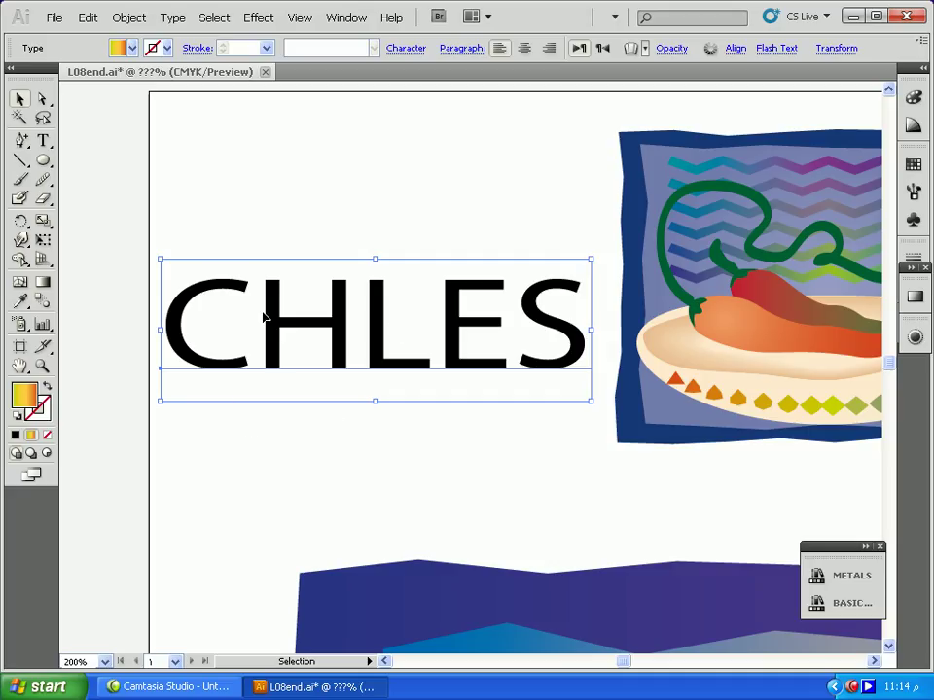
Convert the stretched "CHLES" text to outlines
left_click(174, 20)
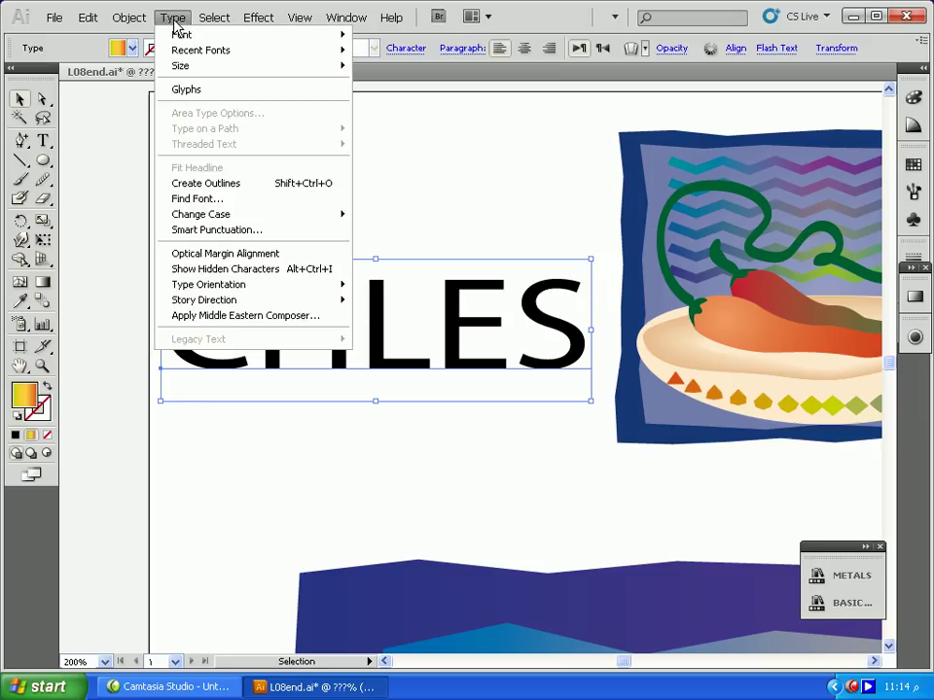
left_click(193, 183)
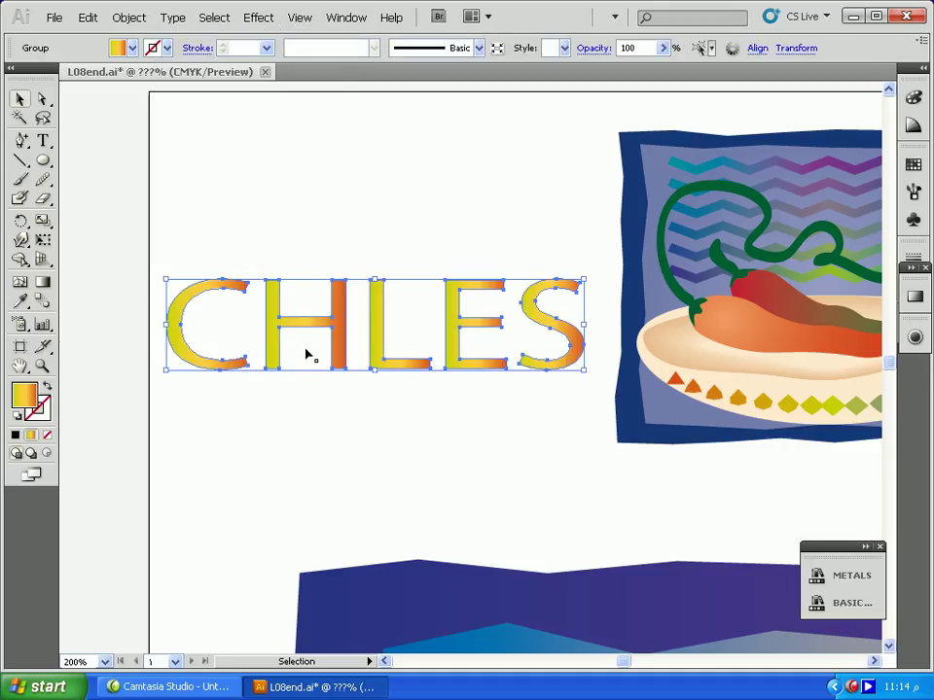
Enlarge the outlined "CHLES" lettering and move it to the gap above the large artwork's upper-right part
double_click(19, 365)
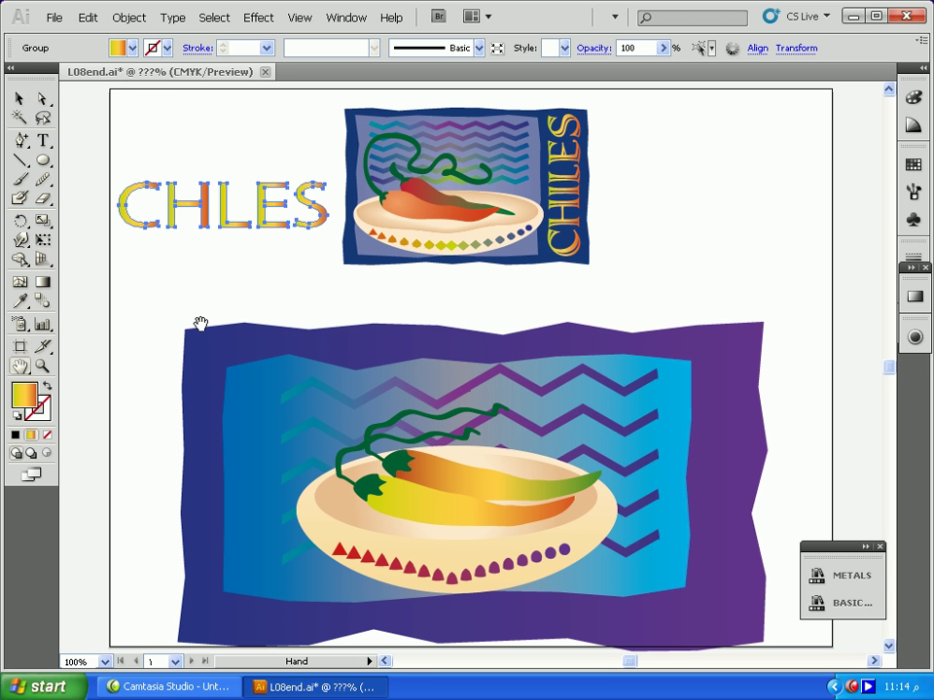
left_click(20, 98)
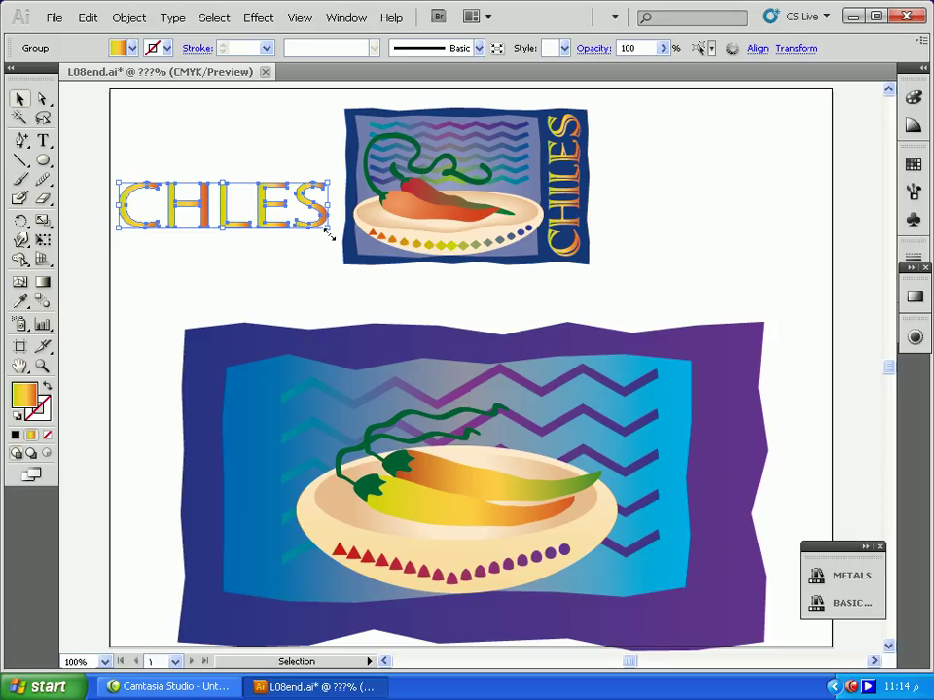
left_click_drag(328, 227, 378, 242)
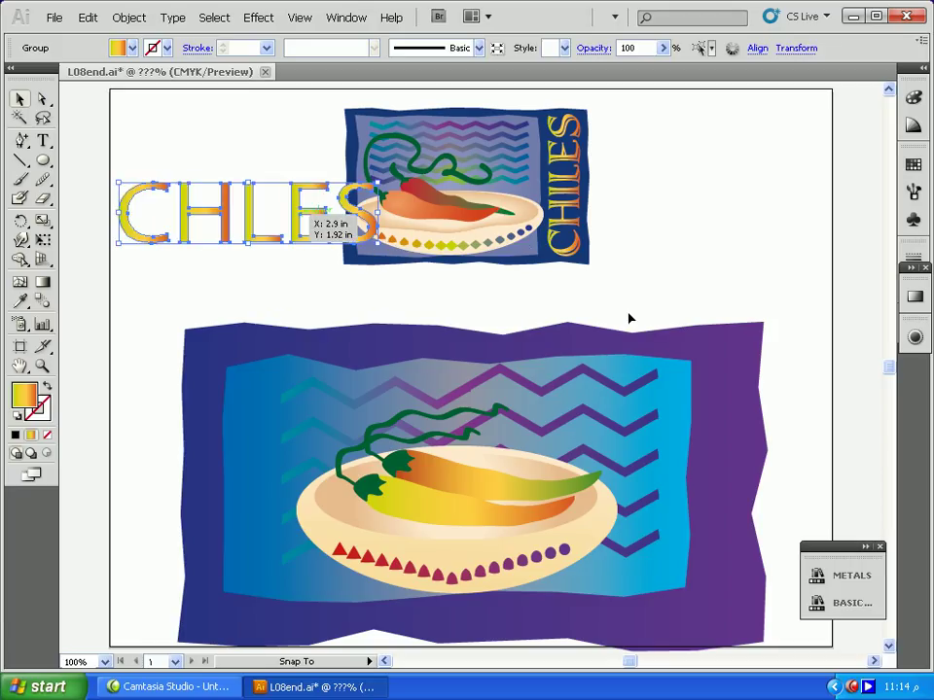
left_click_drag(296, 222, 717, 282)
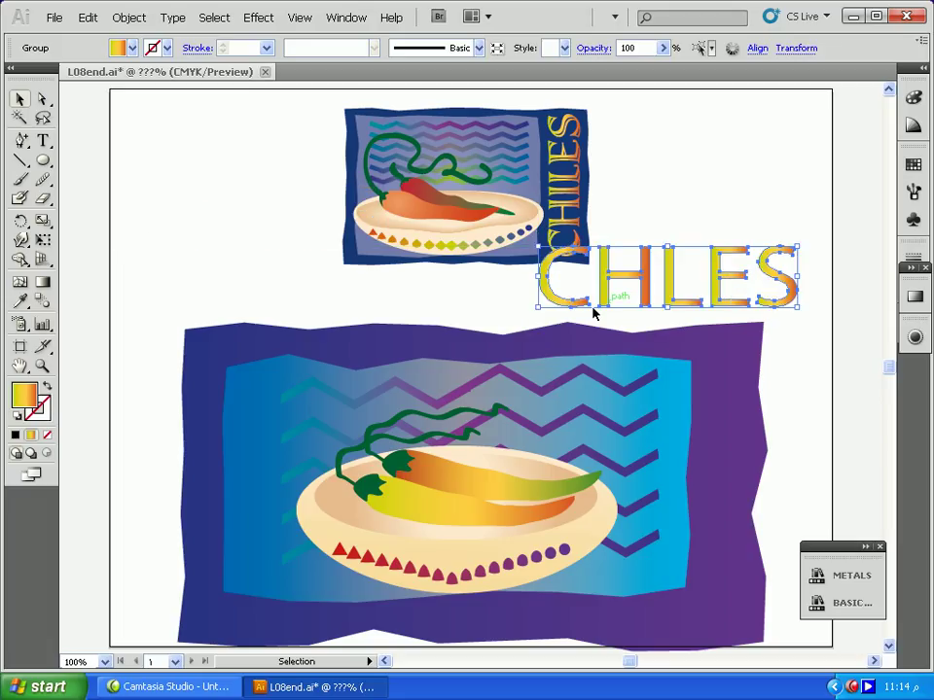
Try rotating the outlined "CHLES" lettering by -90°
left_click(794, 49)
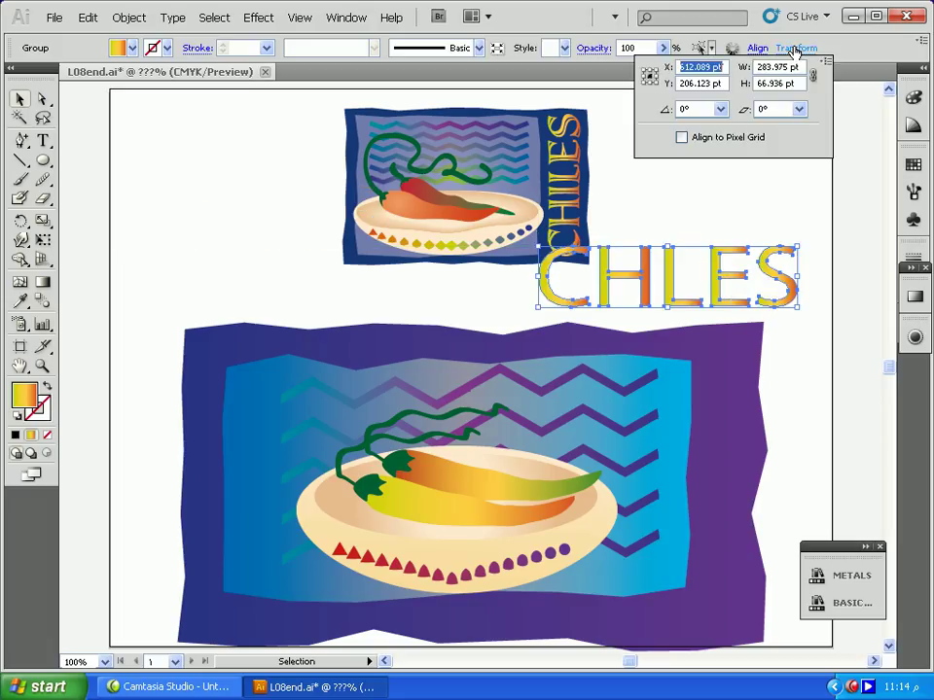
left_click(719, 110)
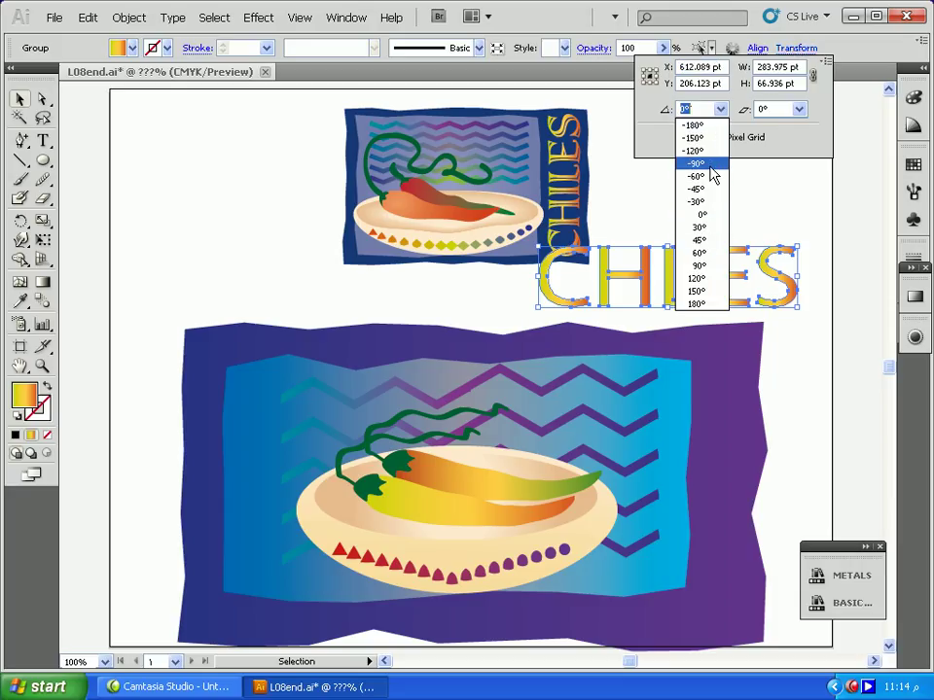
left_click(716, 165)
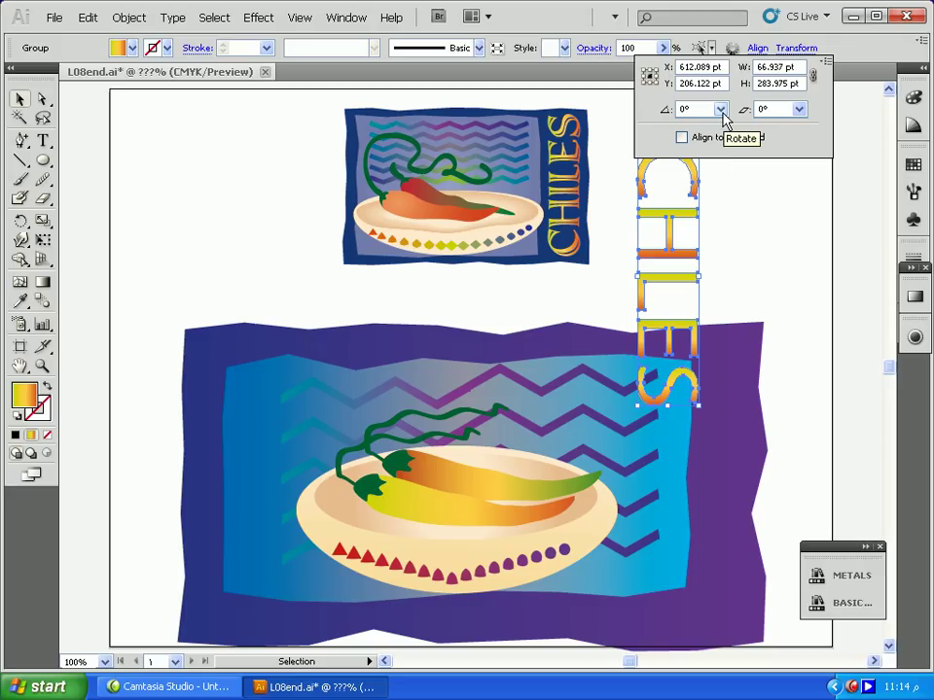
key("Escape")
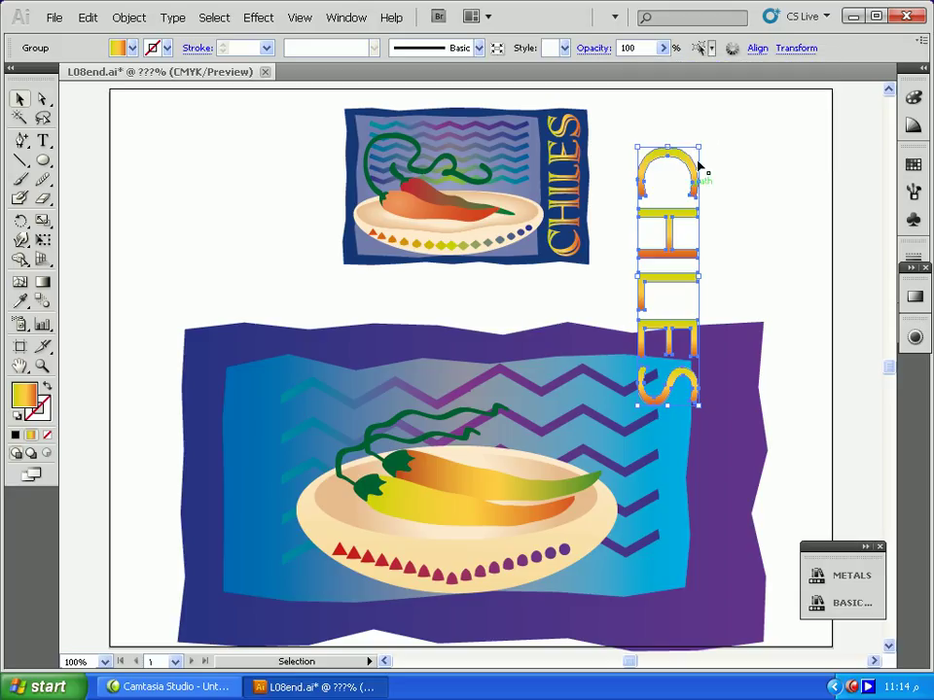
key("ctrl+z")
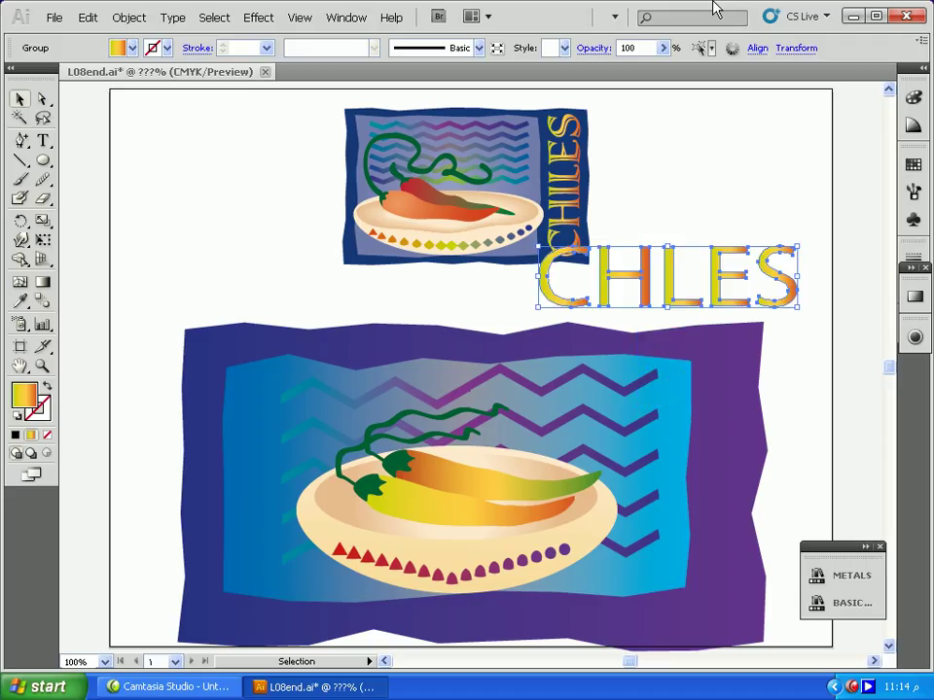
Rotate the outlined "CHLES" lettering by 90° so it reads upward
left_click(802, 50)
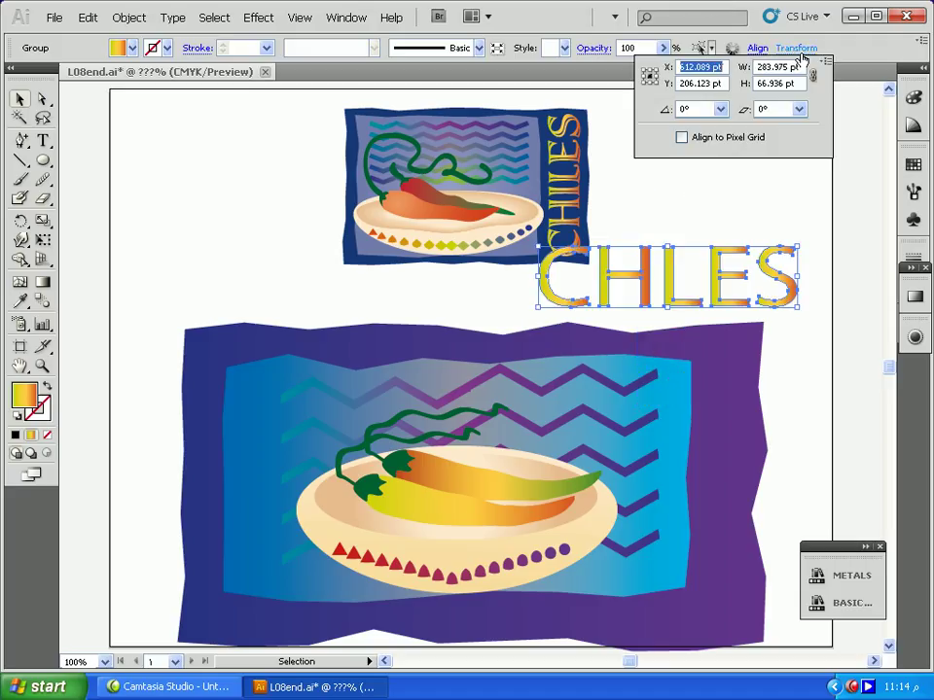
left_click(721, 109)
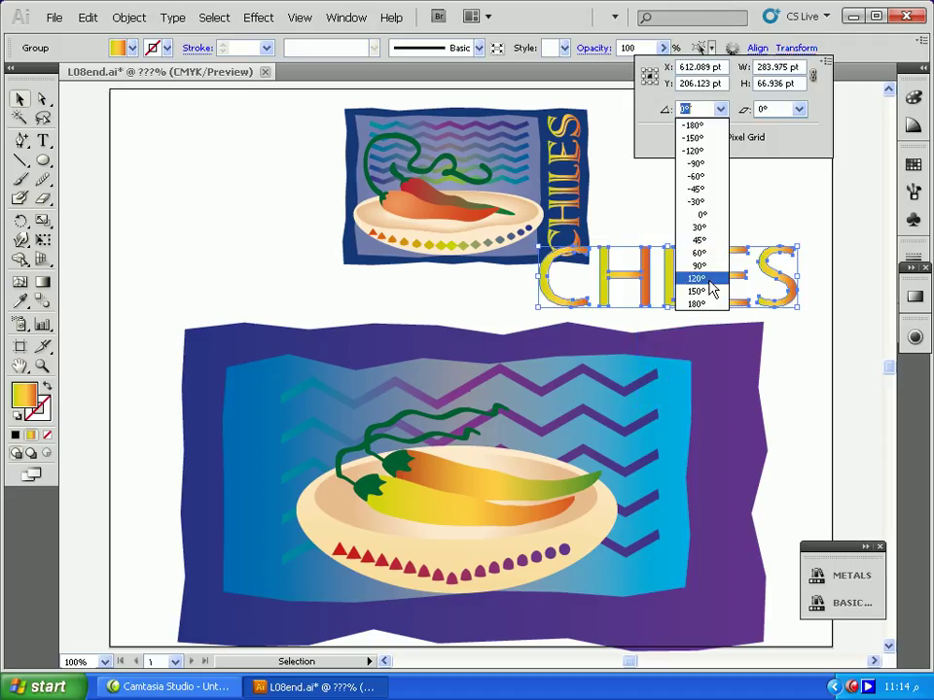
left_click(698, 264)
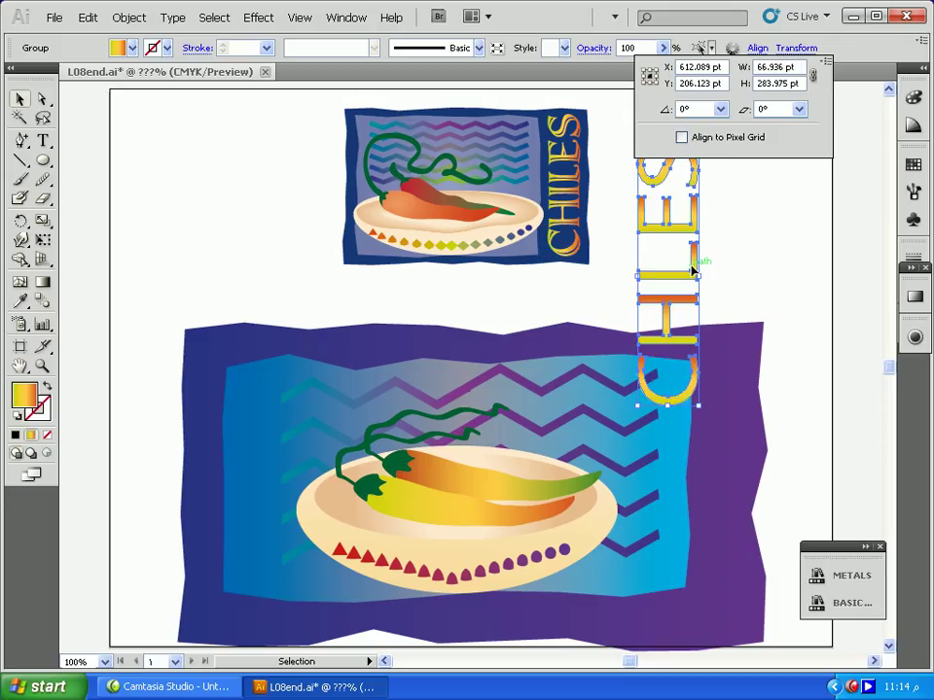
Place the vertical "CHLES" lettering on the purple band right of the blue panel, resizing it to fit the band
left_click(686, 319)
left_click_drag(661, 321, 743, 473)
mouse_move(739, 479)
left_mouse_down()
mouse_move(729, 500)
mouse_move(754, 476)
left_mouse_up()
left_click_drag(757, 341, 735, 354)
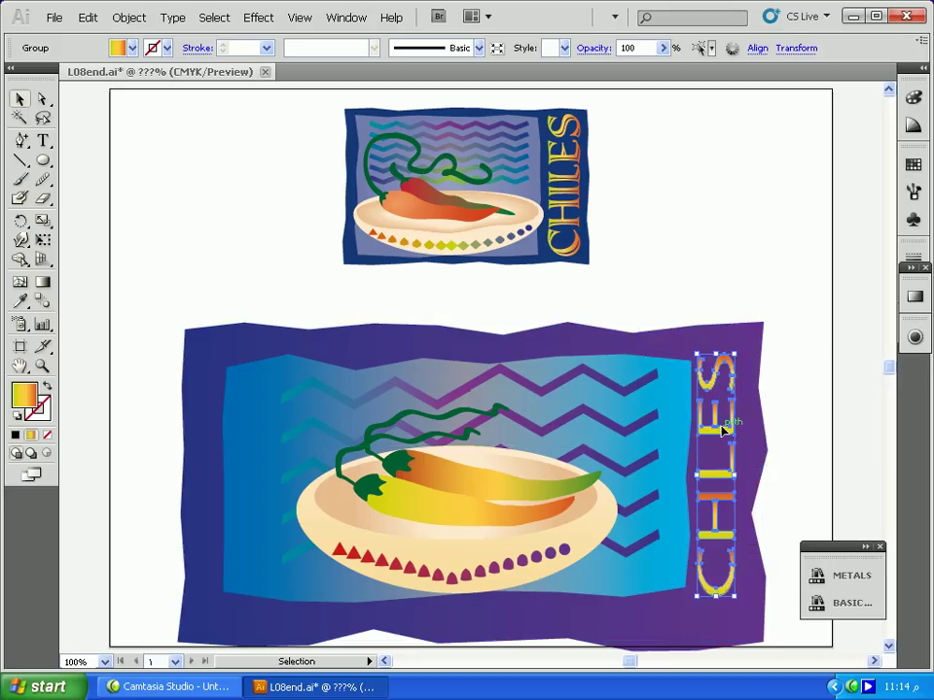
mouse_move(733, 428)
left_mouse_down()
mouse_move(728, 438)
mouse_move(745, 444)
left_mouse_up()
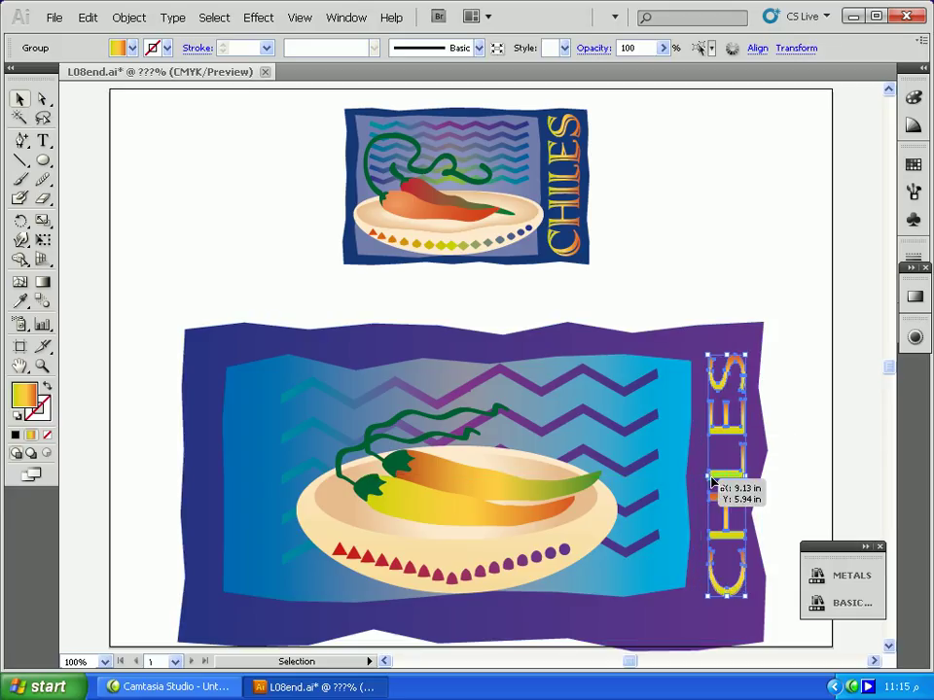
left_click_drag(707, 477, 693, 476)
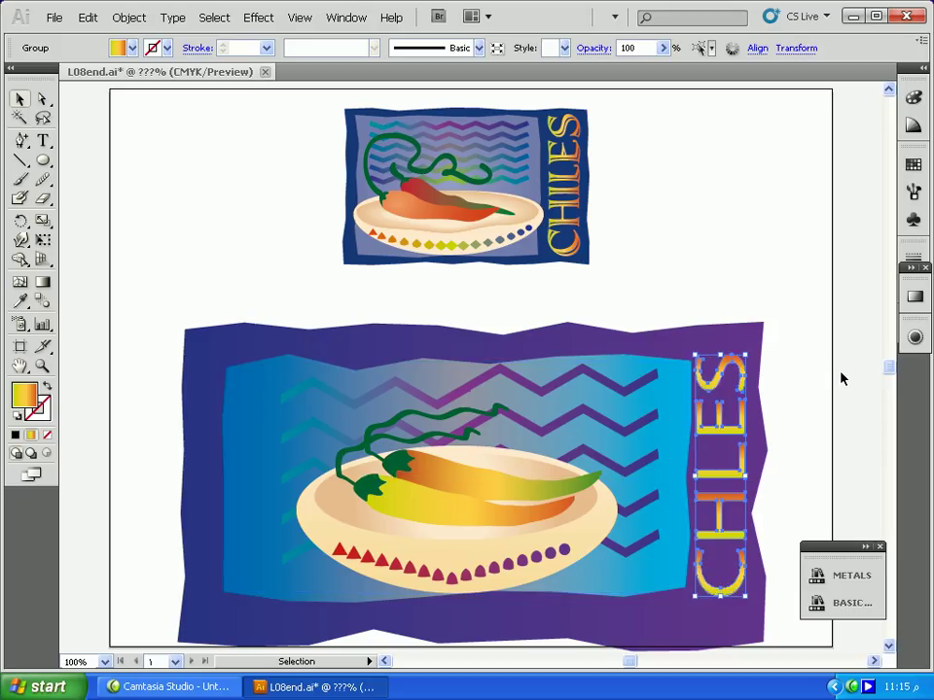
left_click(843, 377)
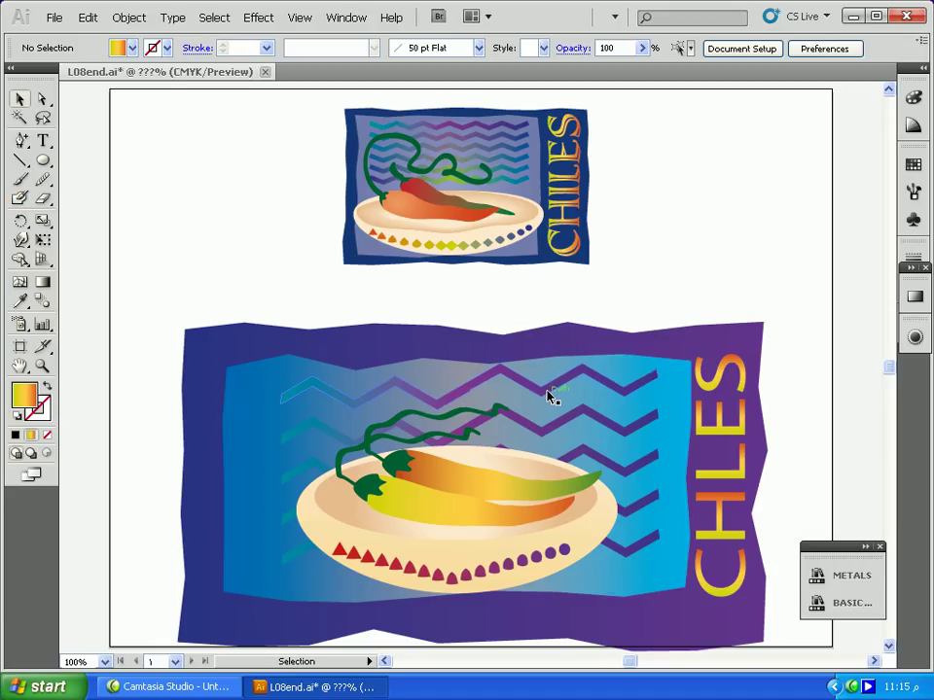
left_click(122, 19)
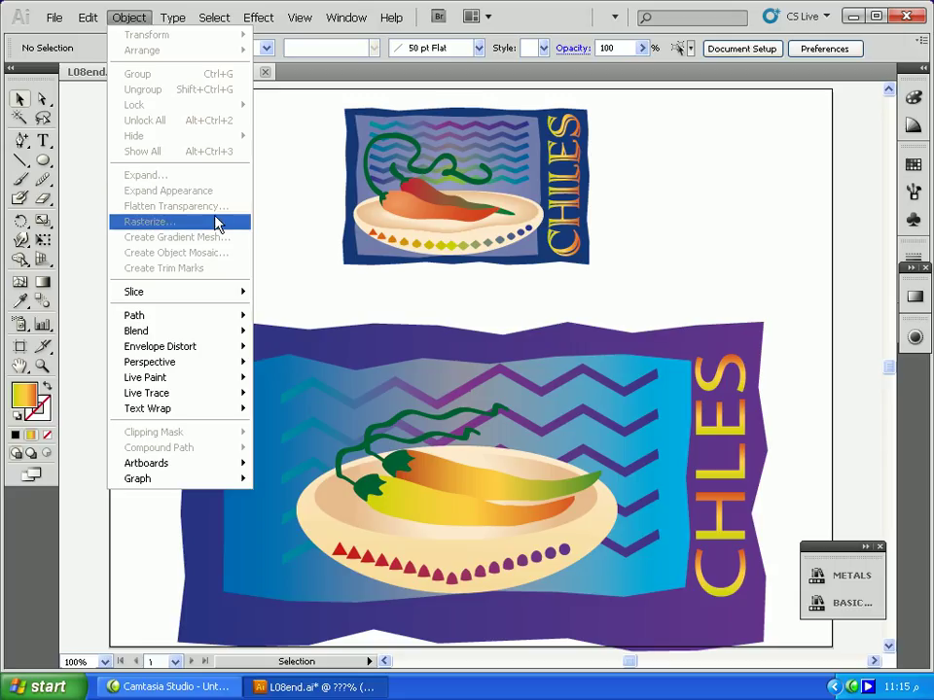
left_click(692, 298)
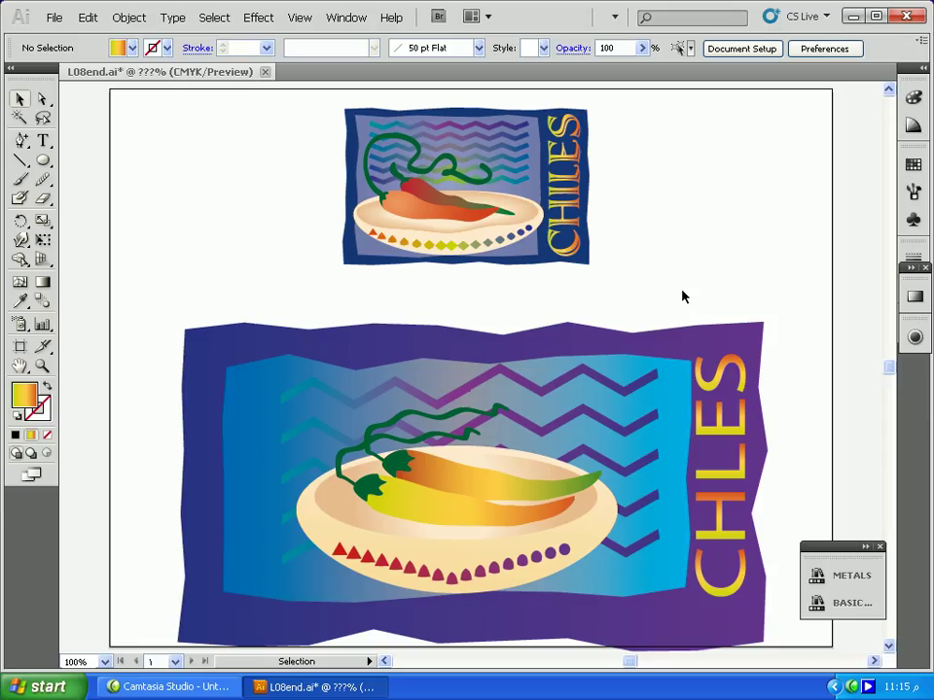
left_click(855, 686)
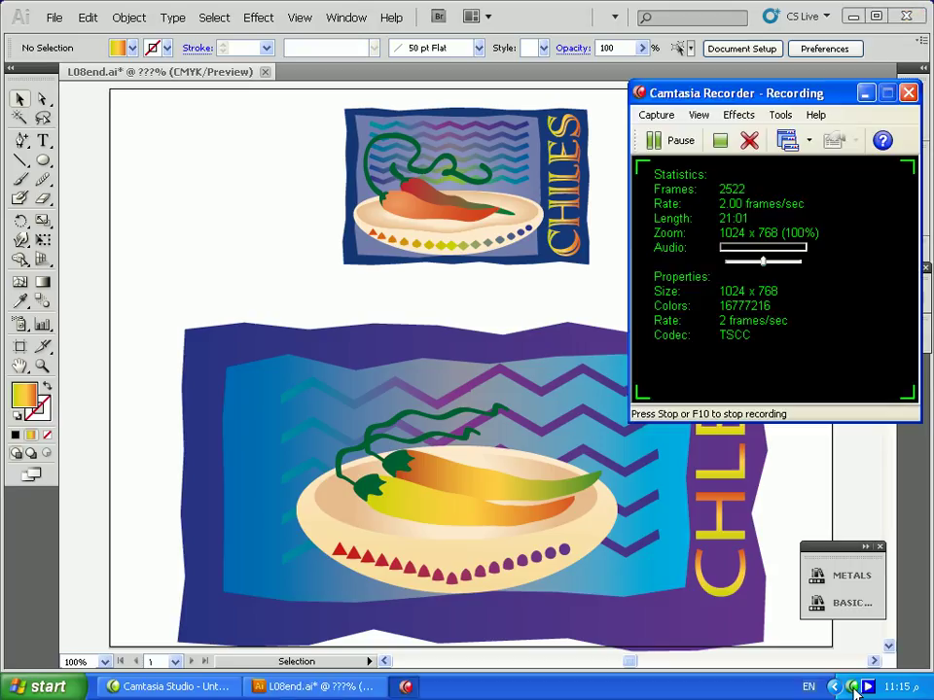